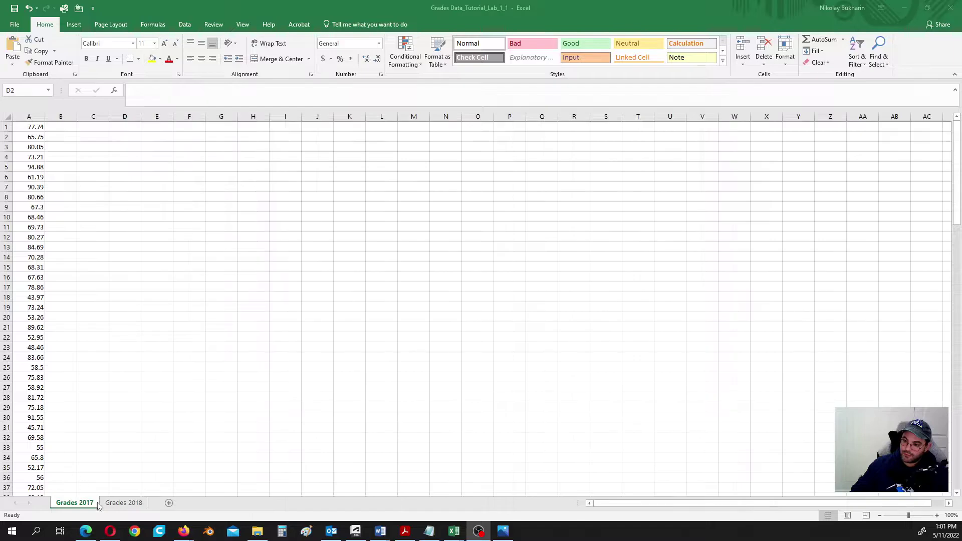
- On the Grades 2017 sheet, label D2 "min" and calculate the smallest grade in E2 with =MIN(A:A)
{"action": "left_click", "coordinate": [124, 504]}
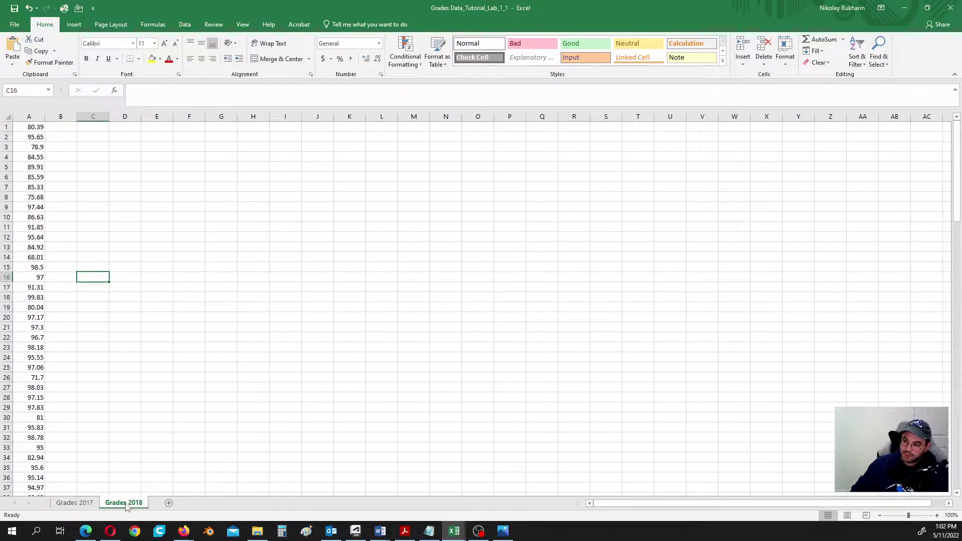
{"action": "left_click", "coordinate": [78, 504]}
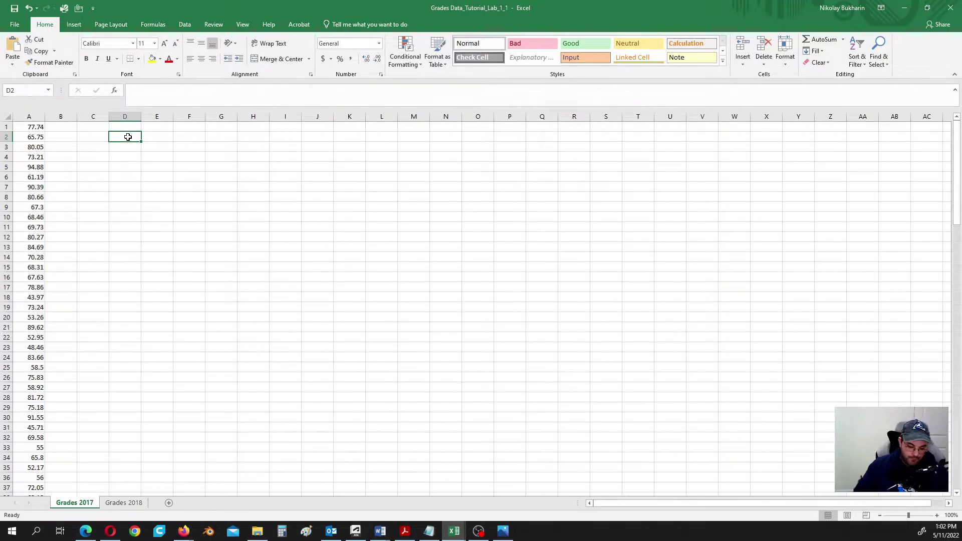
{"action": "type", "text": "min"}
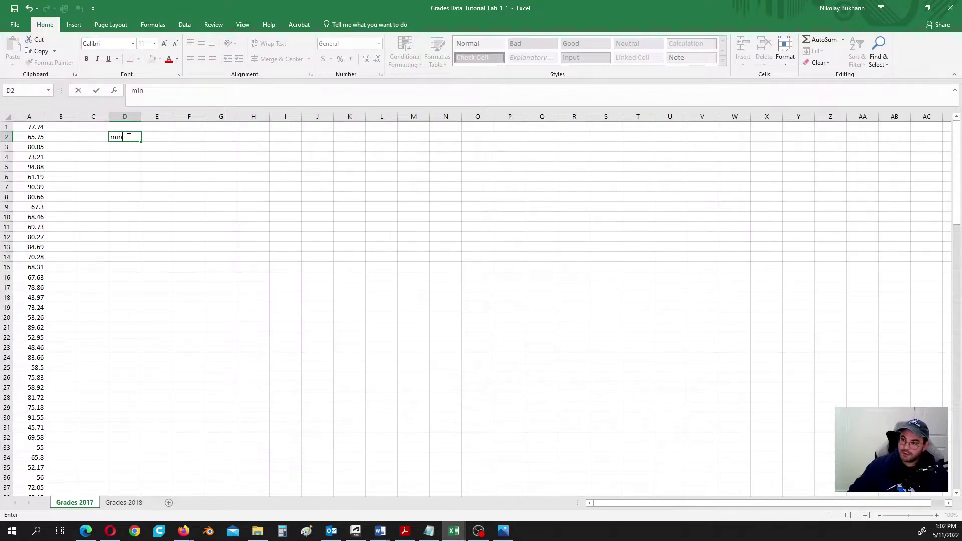
{"action": "left_click", "coordinate": [151, 136]}
{"action": "type", "text": "="}
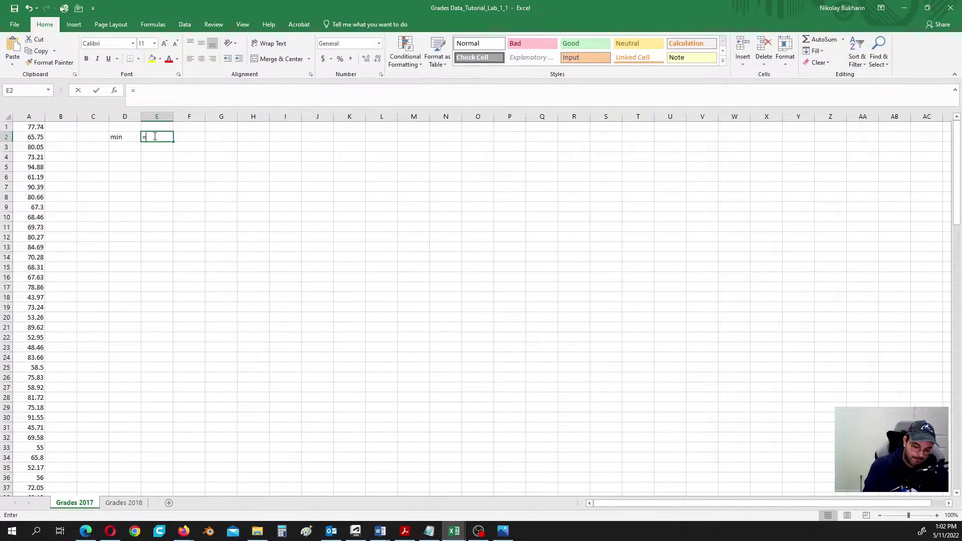
{"action": "type", "text": "min"}
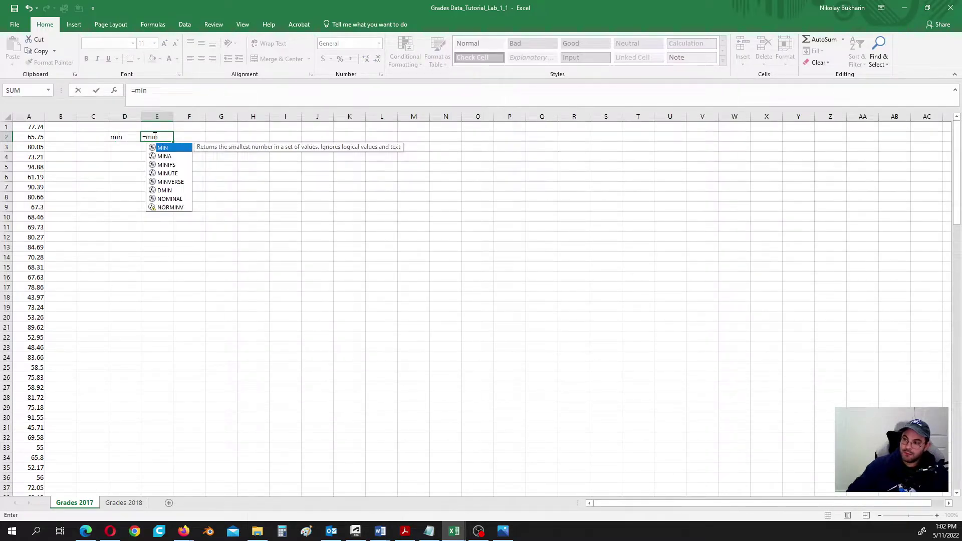
{"action": "double_click", "coordinate": [161, 149]}
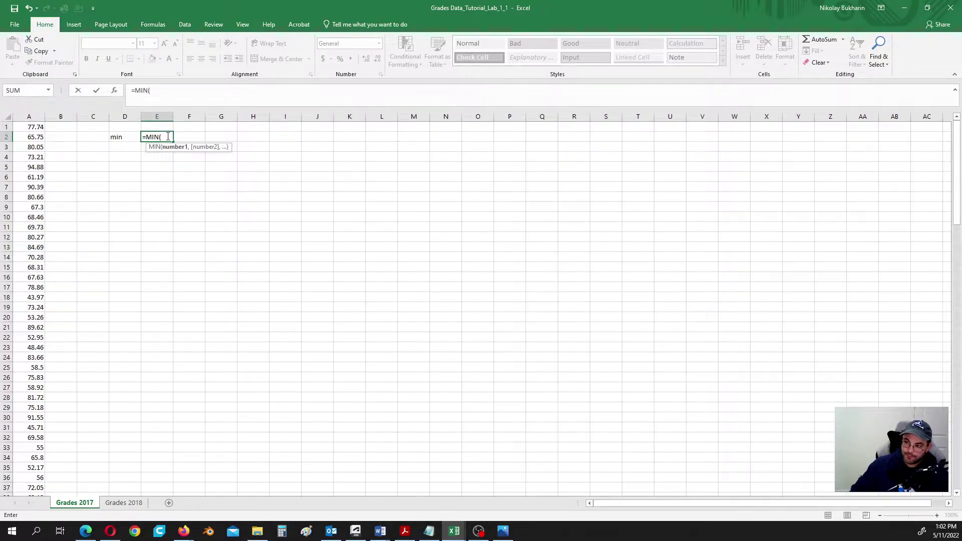
{"action": "left_click", "coordinate": [29, 116]}
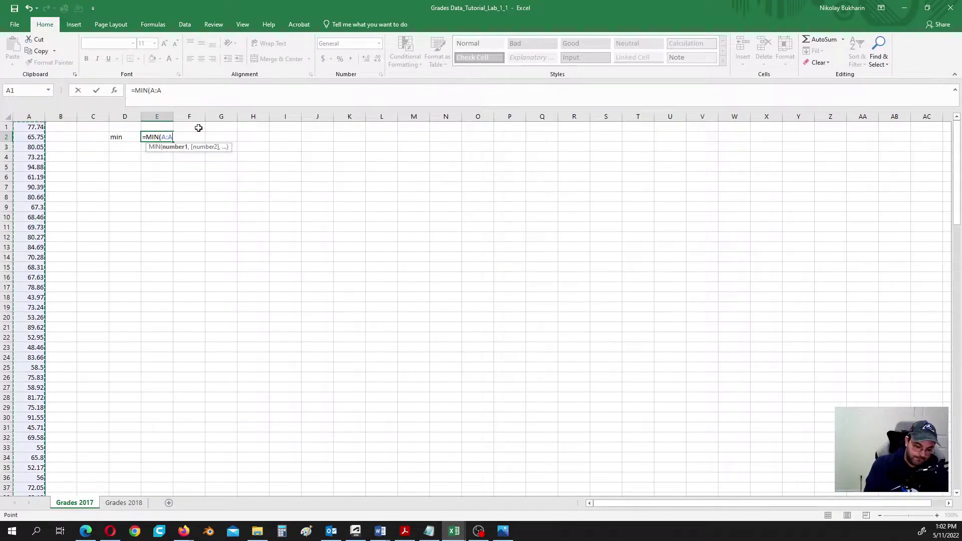
{"action": "type", "text": ")"}
{"action": "key", "text": "Return"}
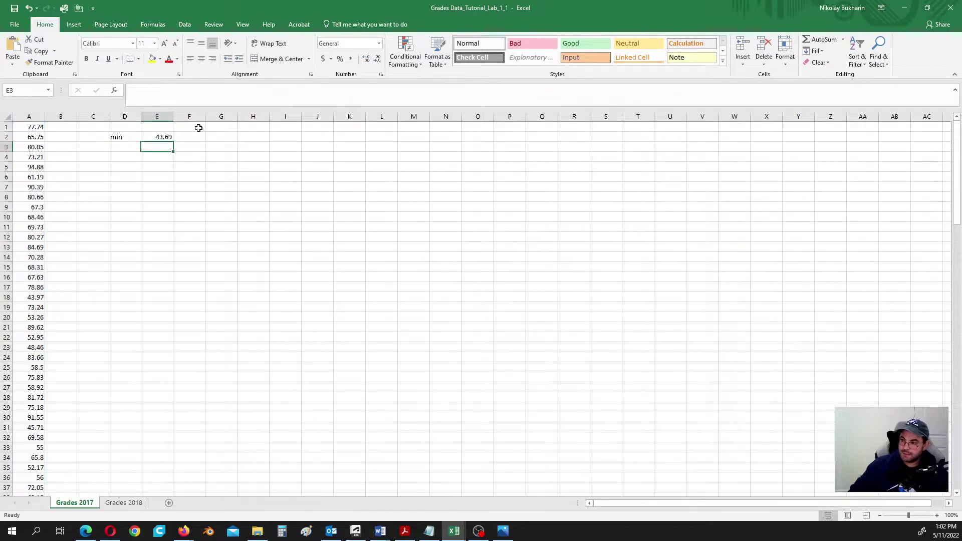
- Label D3 "max" and calculate the largest grade of column A in E3 with =MAX(A:A)
{"action": "left_click", "coordinate": [127, 146]}
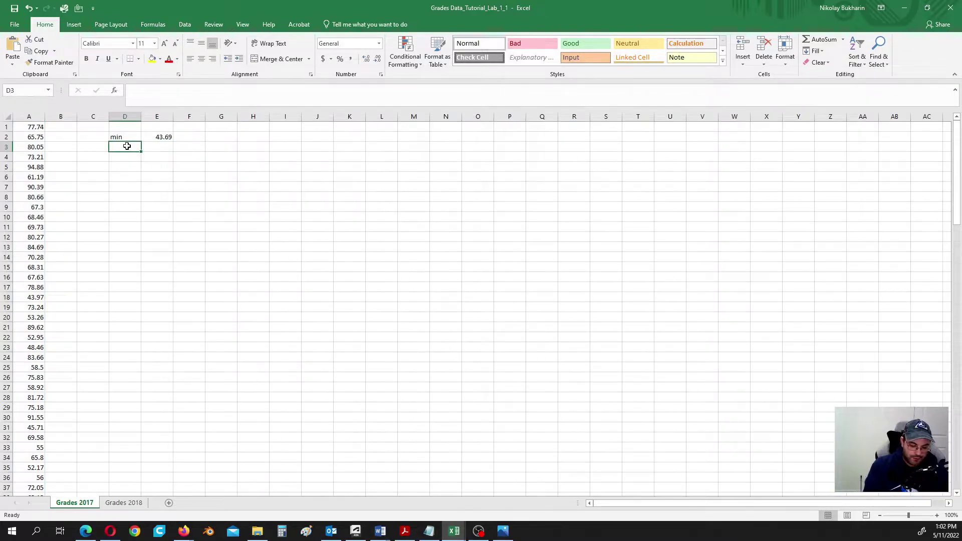
{"action": "type", "text": "max"}
{"action": "left_click", "coordinate": [160, 146]}
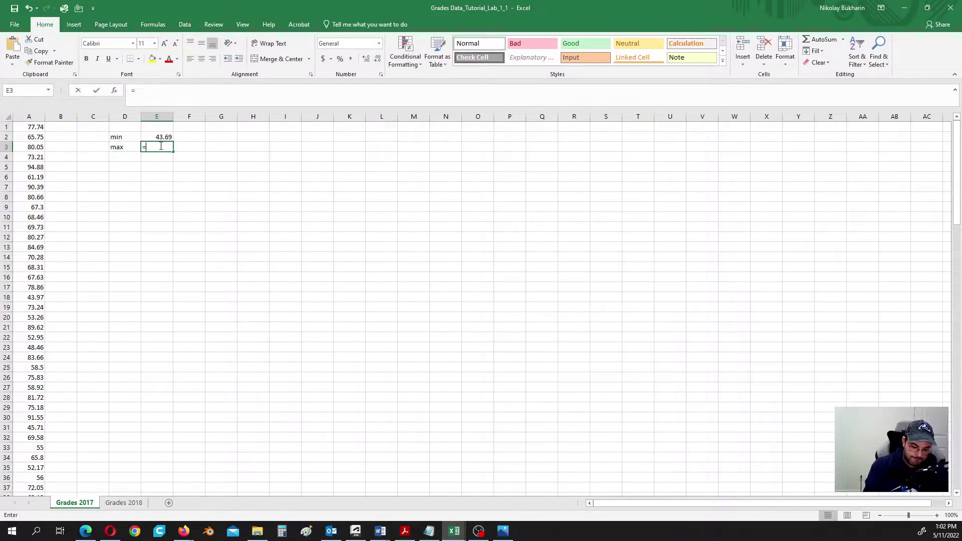
{"action": "type", "text": "=ma"}
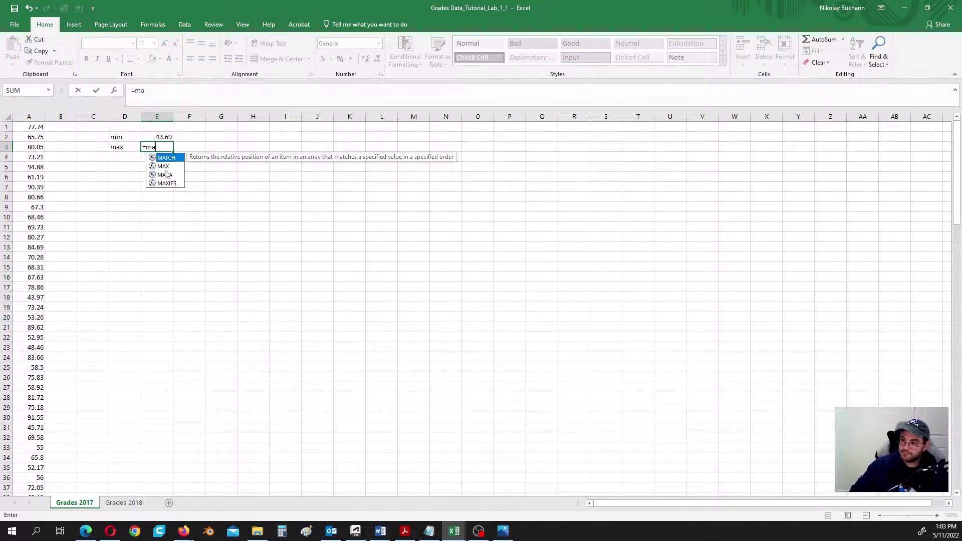
{"action": "double_click", "coordinate": [163, 166]}
{"action": "left_click", "coordinate": [29, 116]}
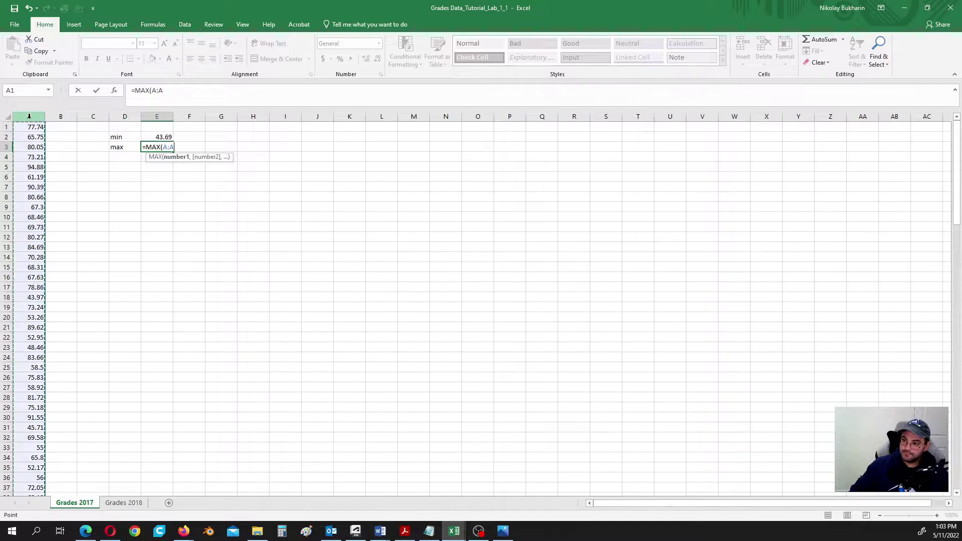
{"action": "type", "text": ")"}
{"action": "key", "text": "Return"}
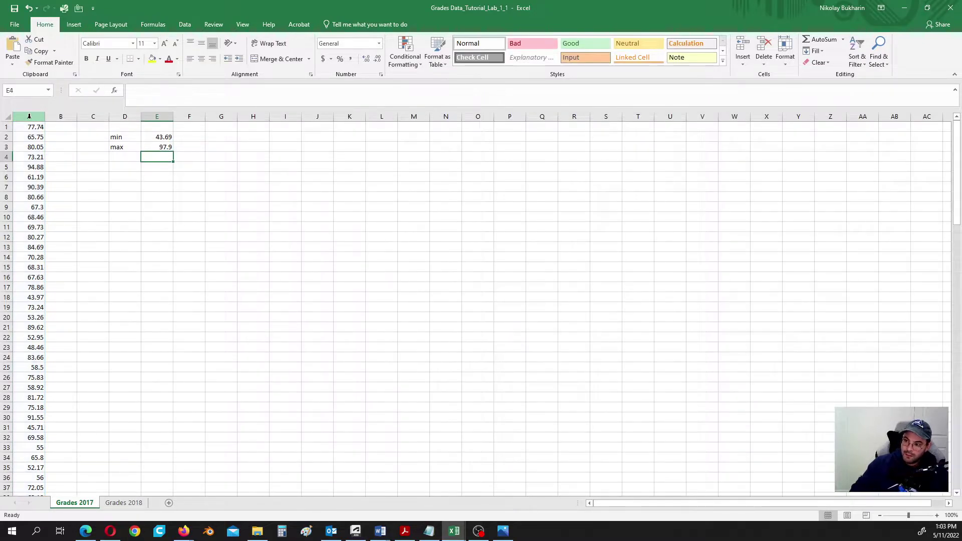
- Label D1 "n" and count the grades in column A in E1 with the COUNT function
{"action": "left_click", "coordinate": [125, 129]}
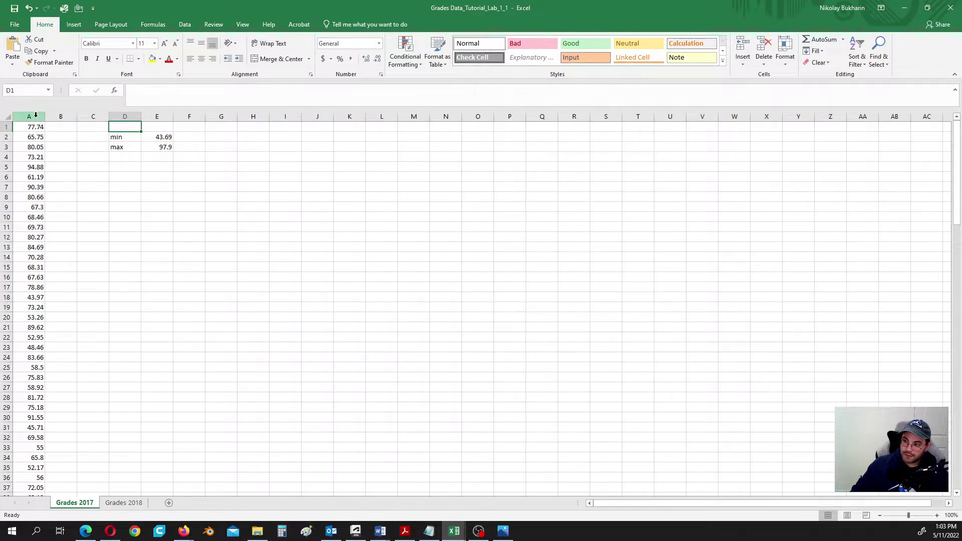
{"action": "type", "text": "n"}
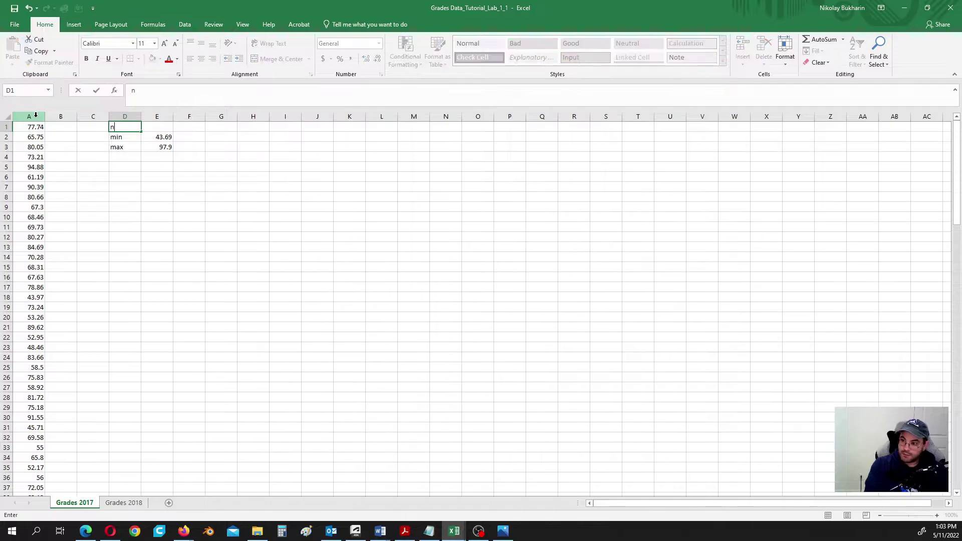
{"action": "left_click", "coordinate": [159, 126]}
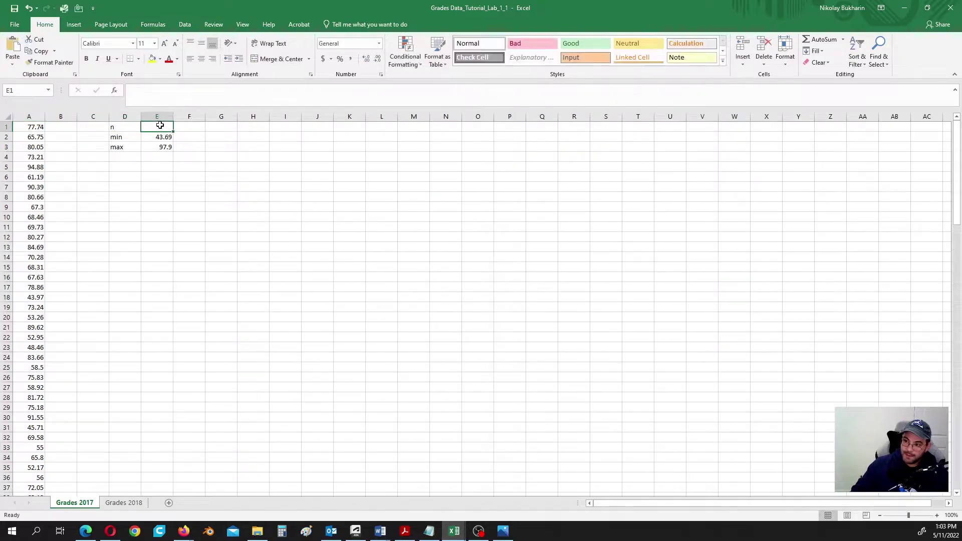
{"action": "type", "text": "="}
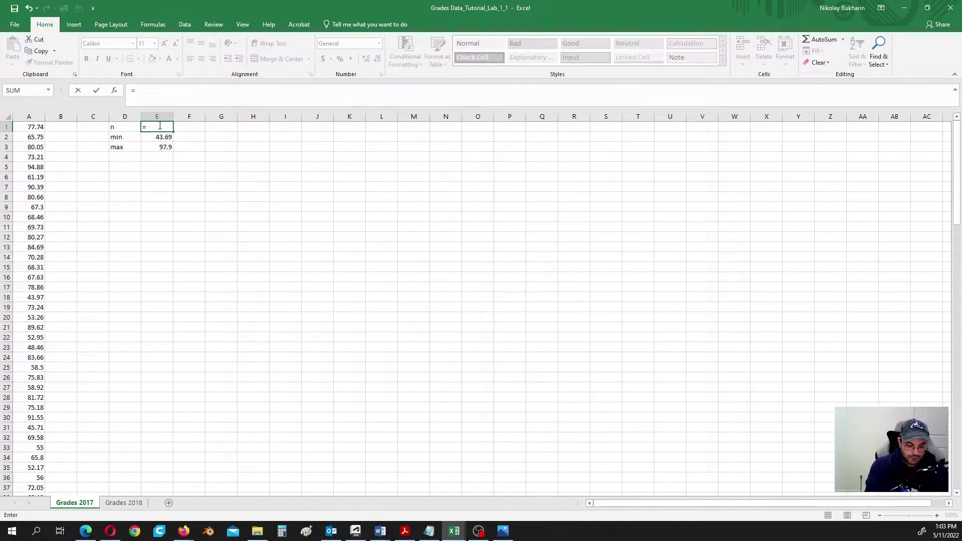
{"action": "type", "text": "cou"}
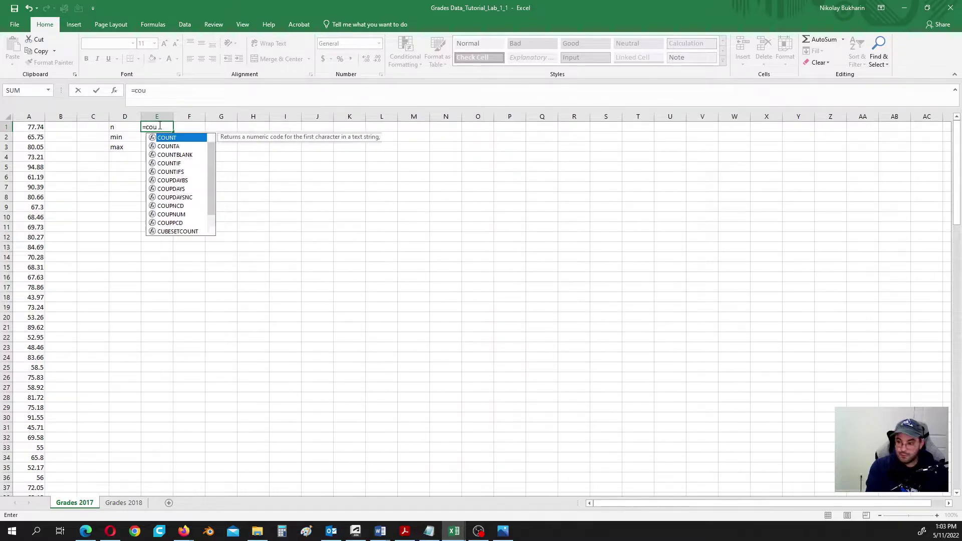
{"action": "double_click", "coordinate": [186, 137]}
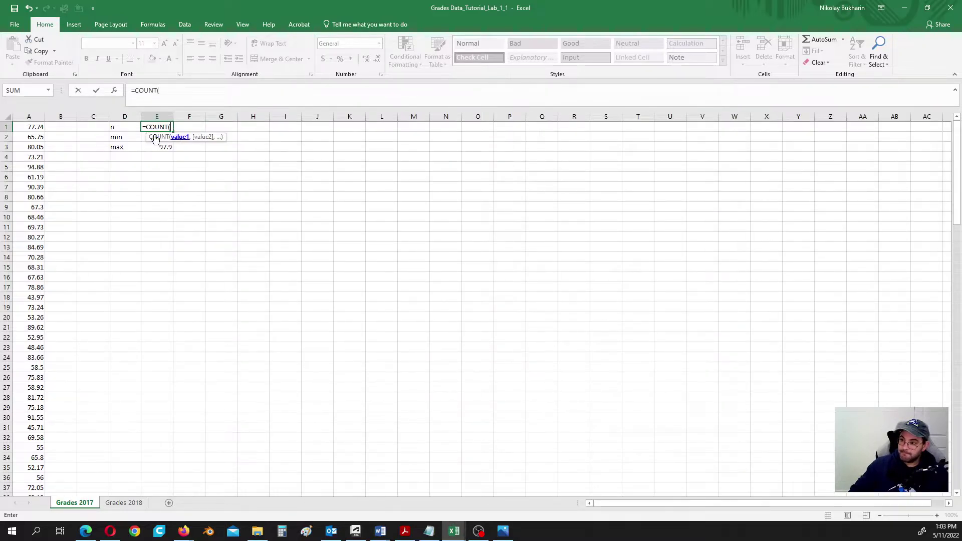
{"action": "left_click", "coordinate": [35, 116]}
{"action": "type", "text": ")"}
{"action": "key", "text": "Return"}
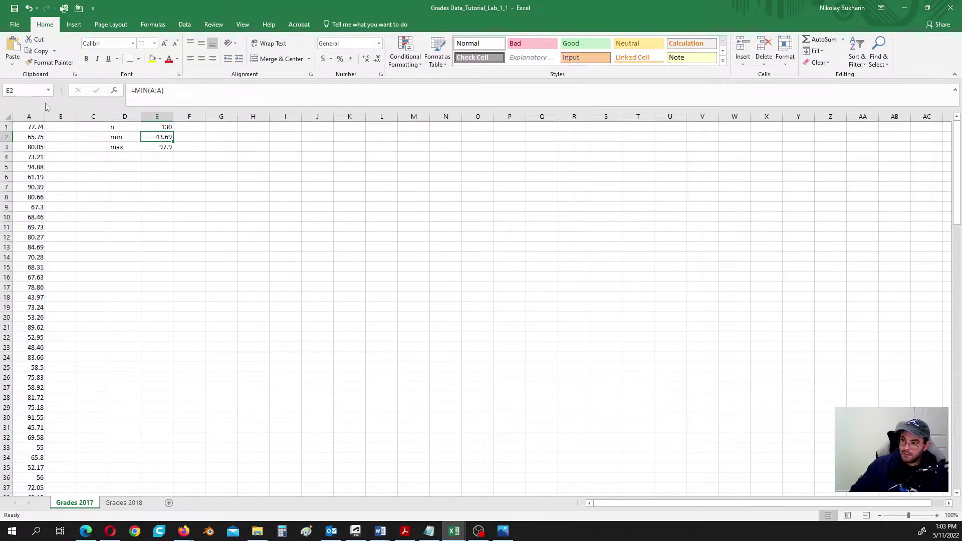
- Label D4 "Range" and calculate the range in E4 by subtracting the minimum in E2 from the maximum in E3
{"action": "left_click", "coordinate": [120, 158]}
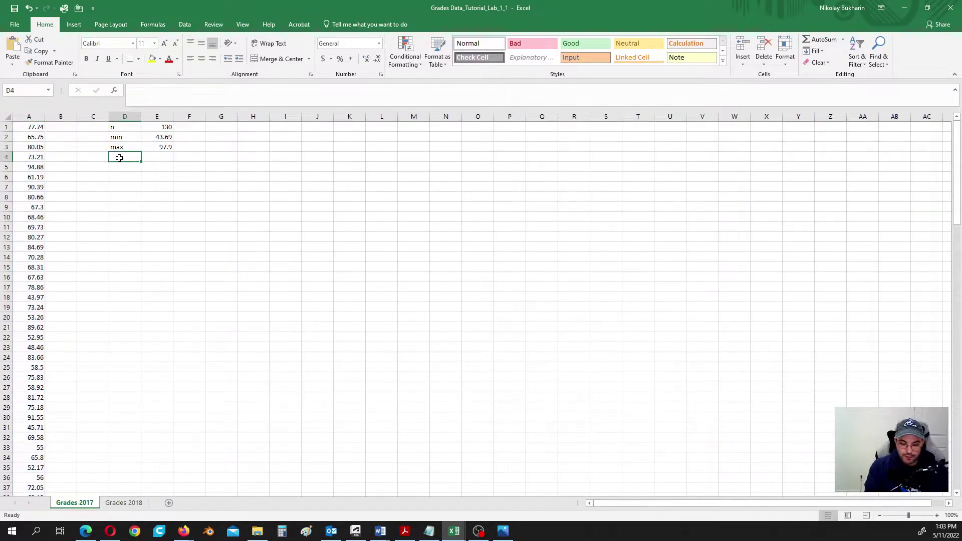
{"action": "type", "text": "Ra"}
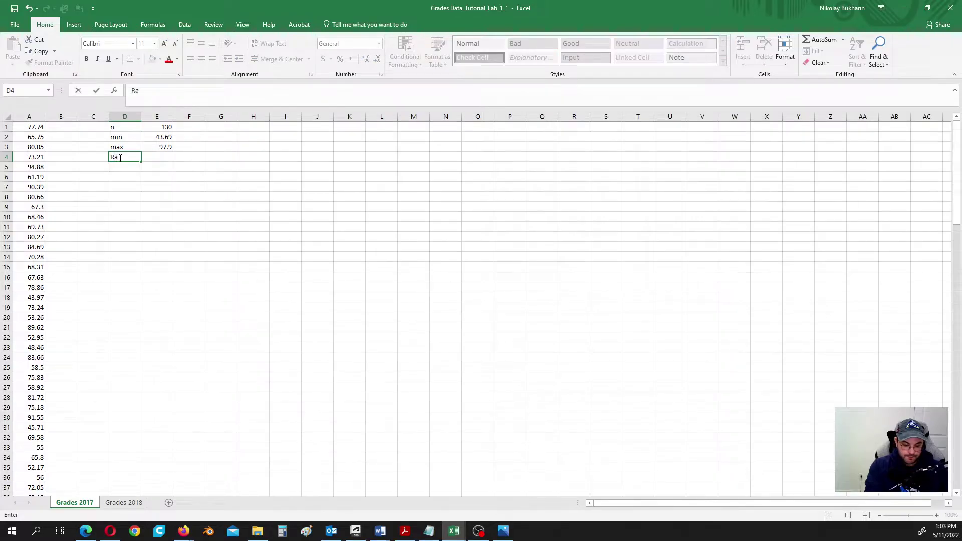
{"action": "type", "text": "nge"}
{"action": "left_click", "coordinate": [166, 160]}
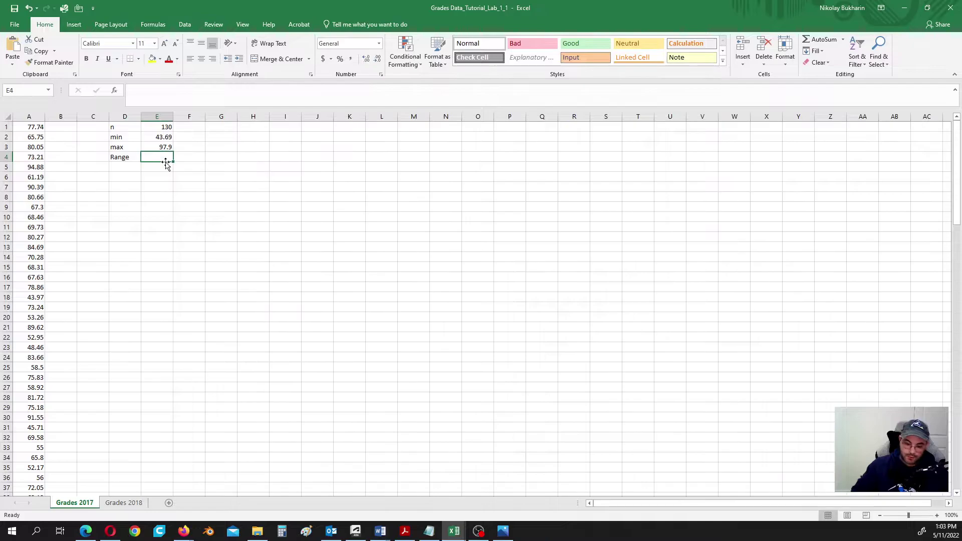
{"action": "type", "text": "="}
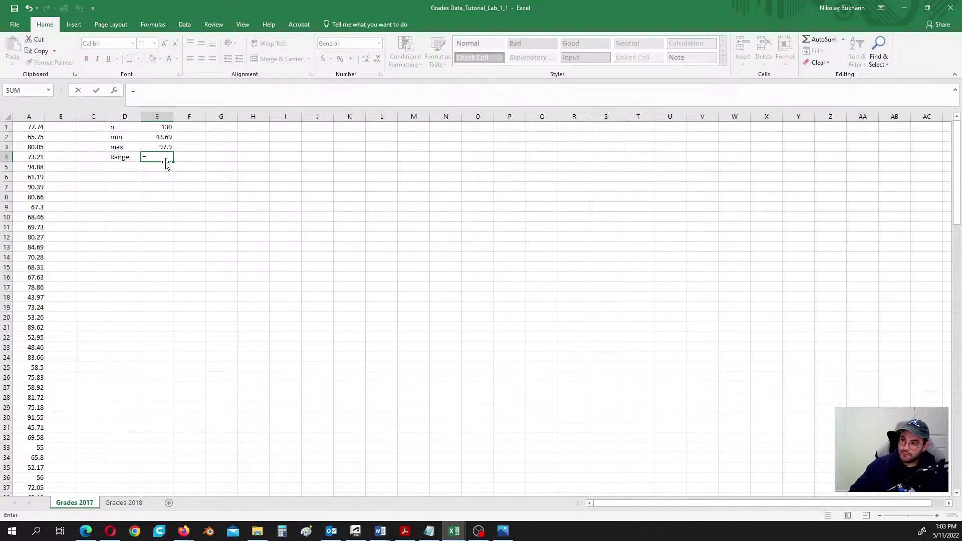
{"action": "left_click", "coordinate": [161, 145]}
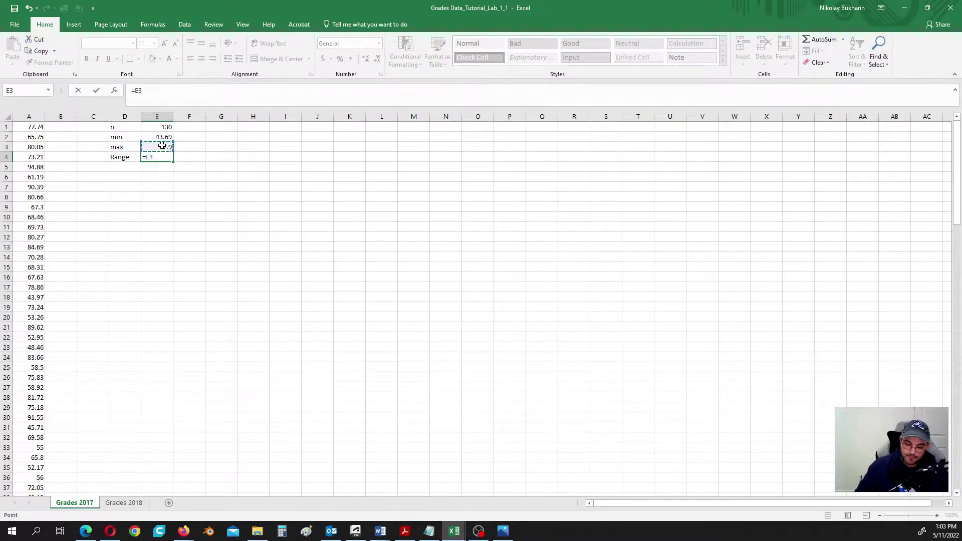
{"action": "type", "text": "-"}
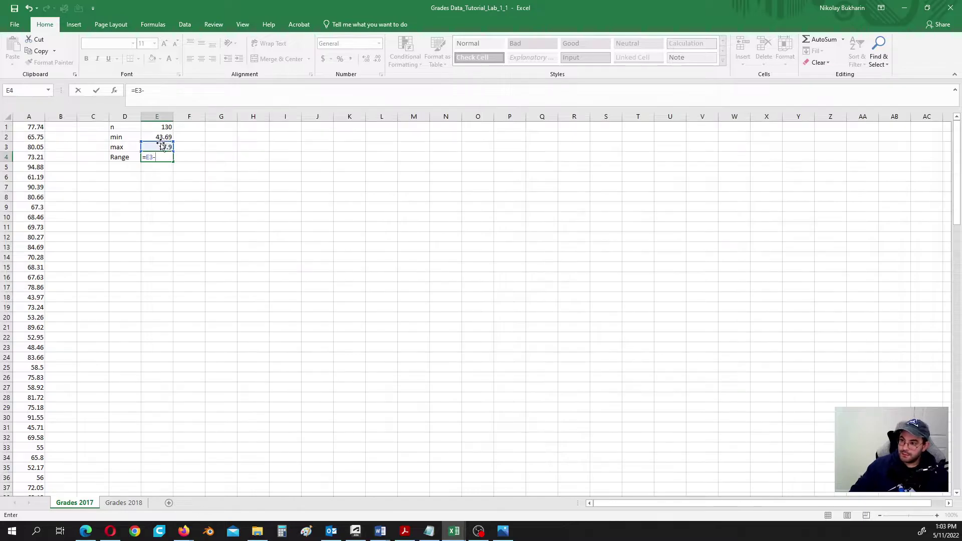
{"action": "left_click", "coordinate": [161, 136]}
{"action": "key", "text": "Return"}
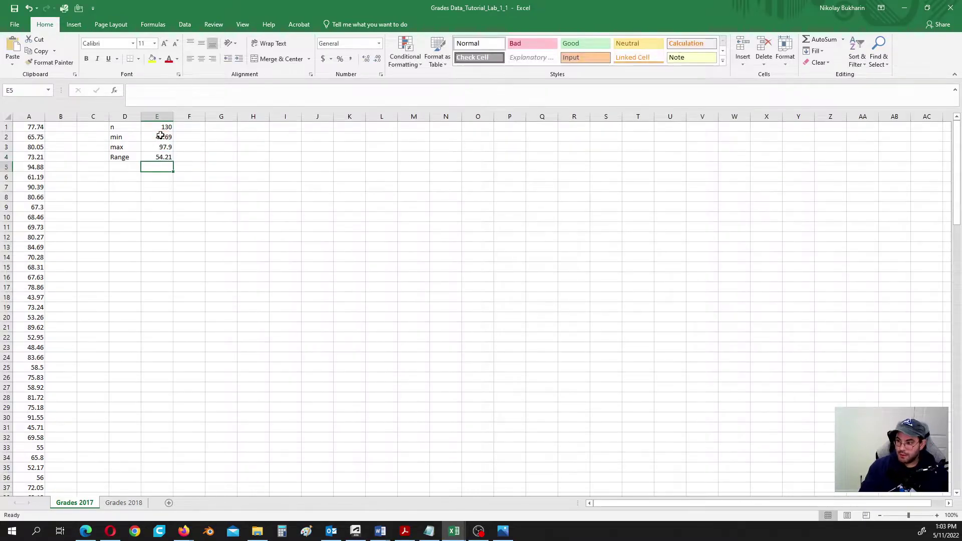
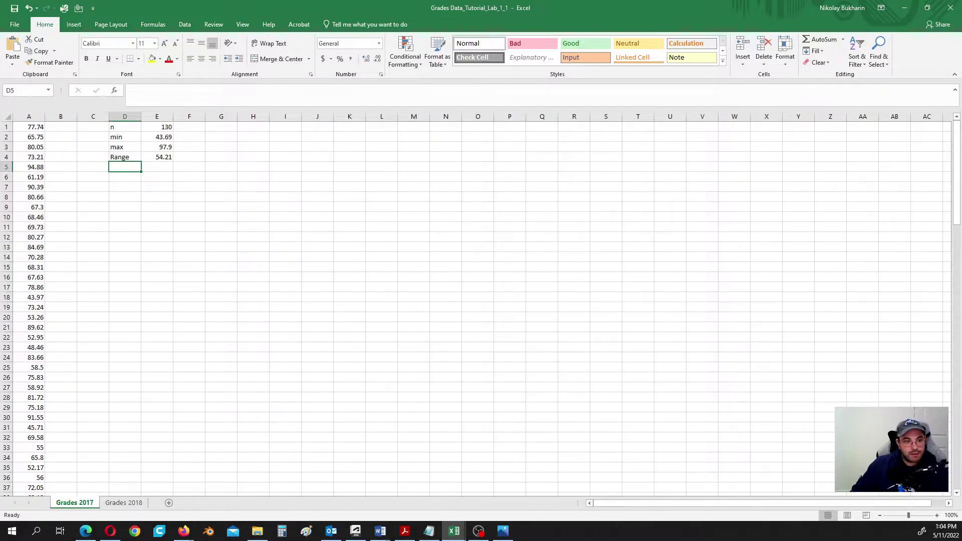
- Switch to Photos and review the 2^k rule for choosing the number of classes in 2K_Rule.png, then move its window away
{"action": "key", "text": "alt+Tab"}
{"action": "left_click_drag", "start_coordinate": [634, 62], "coordinate": [608, 36]}
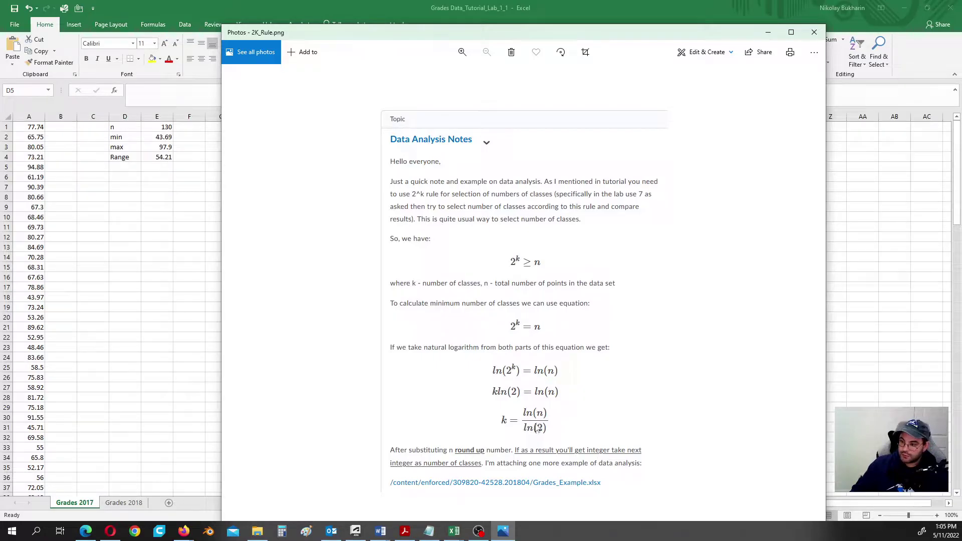
{"action": "left_click_drag", "start_coordinate": [646, 36], "coordinate": [0, 37]}
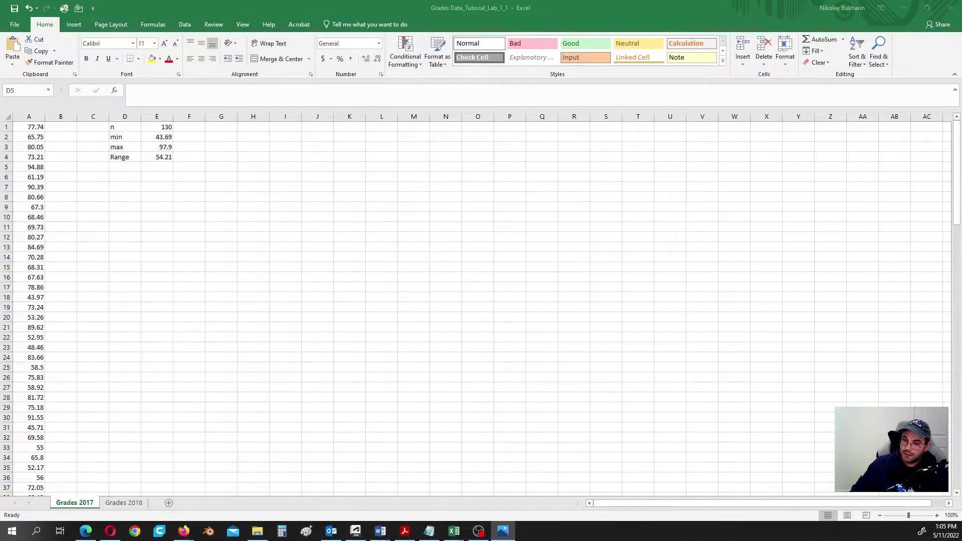
- Label D5 "k" and calculate the number of classes in E5 with =ROUNDUP(LN(E1)/LN(2),0)
{"action": "left_click", "coordinate": [133, 166]}
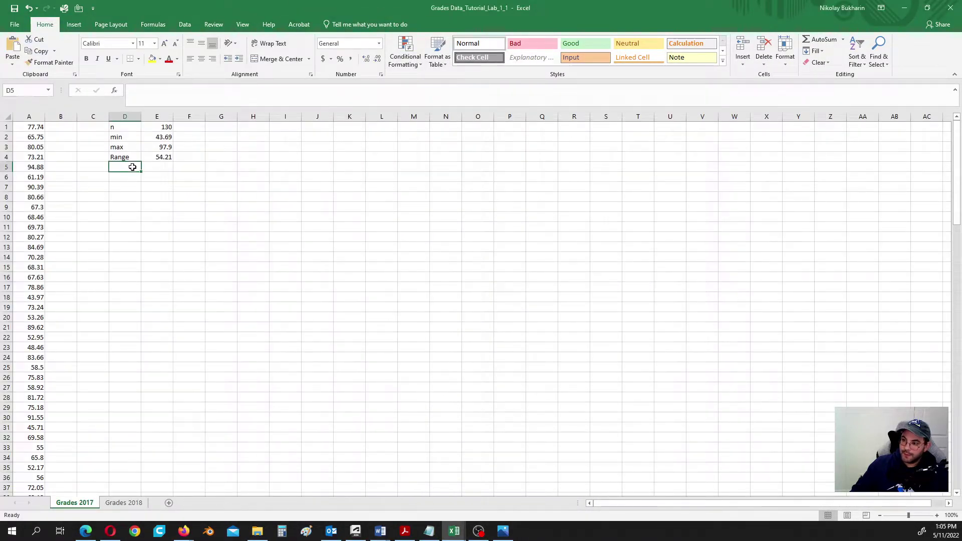
{"action": "type", "text": "k"}
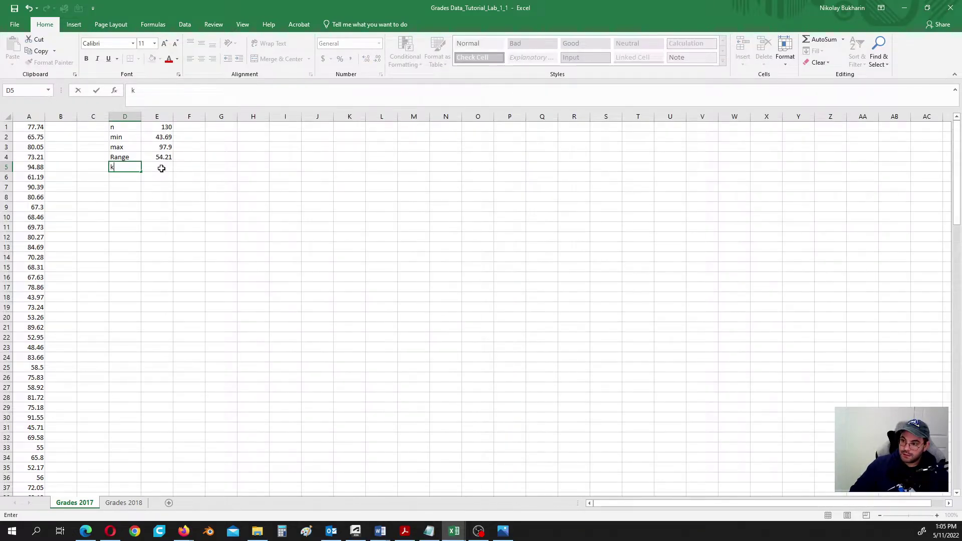
{"action": "left_click", "coordinate": [161, 169]}
{"action": "type", "text": "="}
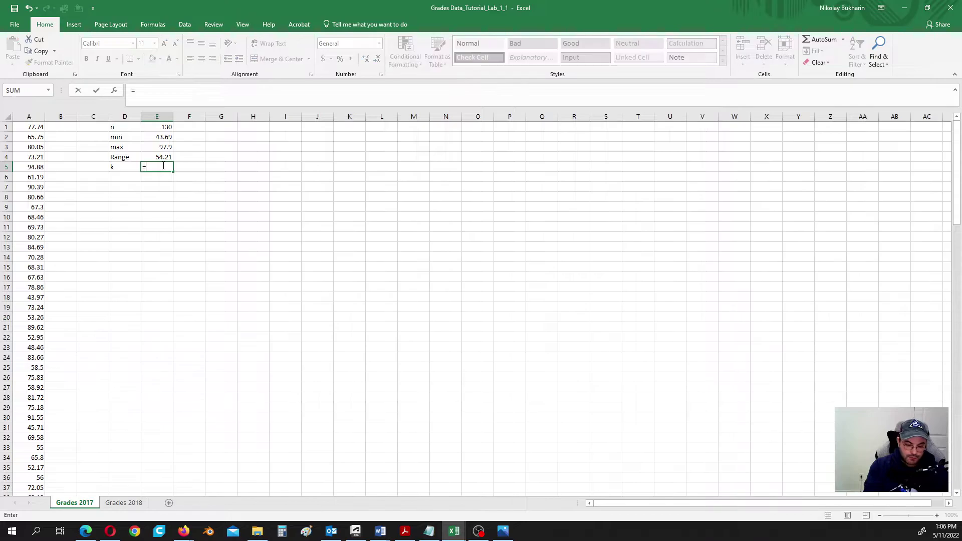
{"action": "type", "text": "ro"}
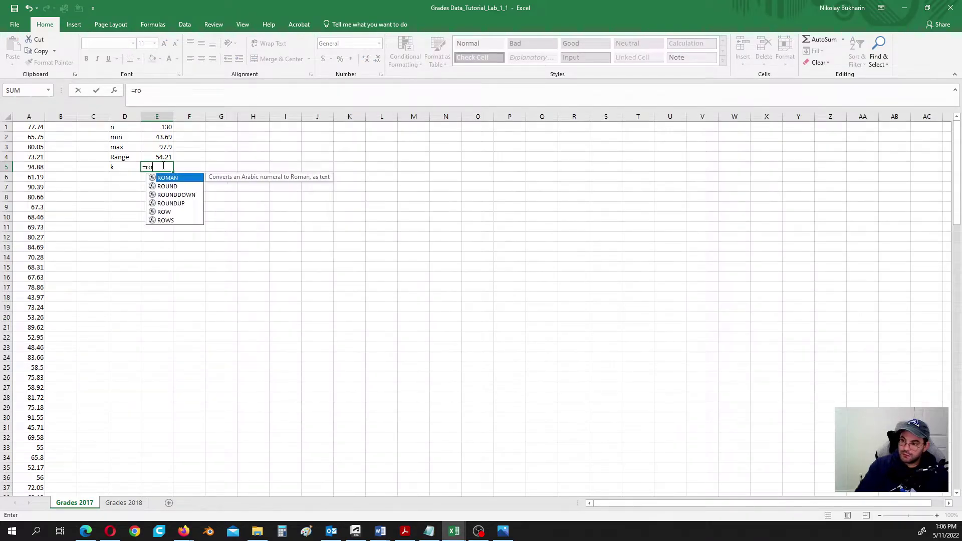
{"action": "double_click", "coordinate": [184, 203]}
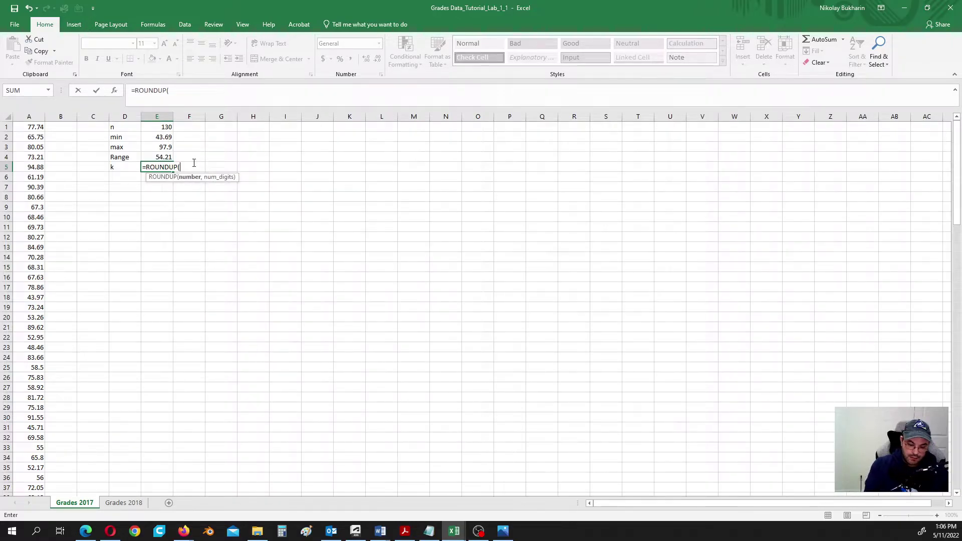
{"action": "type", "text": "l"}
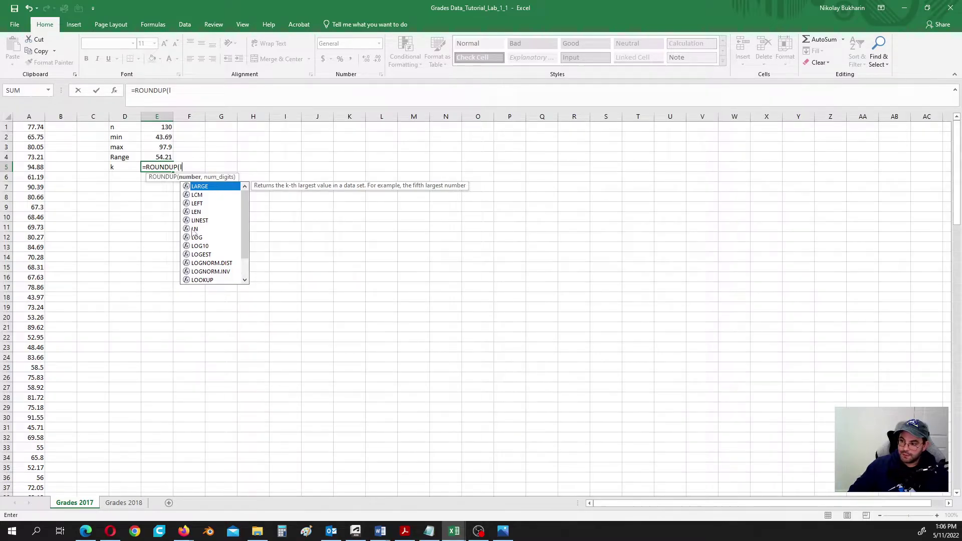
{"action": "double_click", "coordinate": [193, 229]}
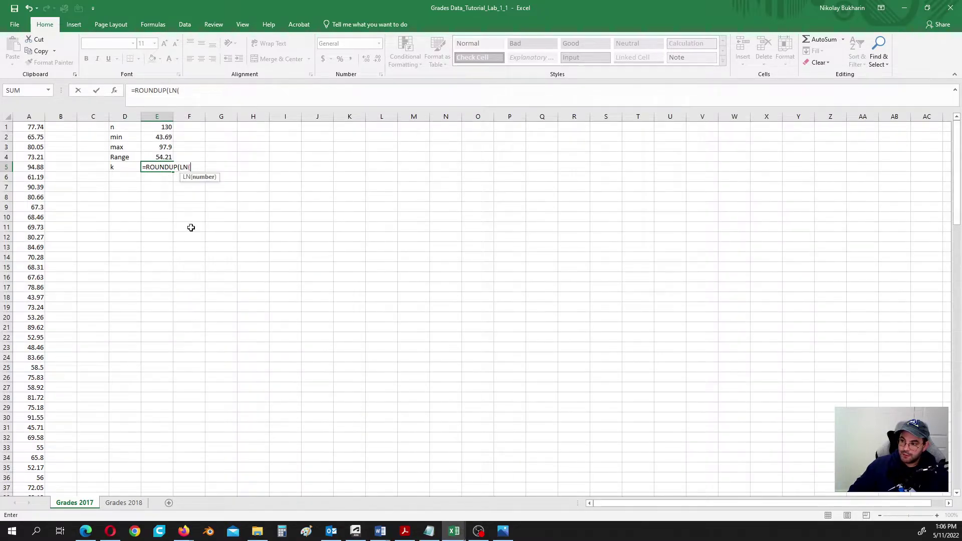
{"action": "left_click", "coordinate": [158, 128]}
{"action": "type", "text": ")"}
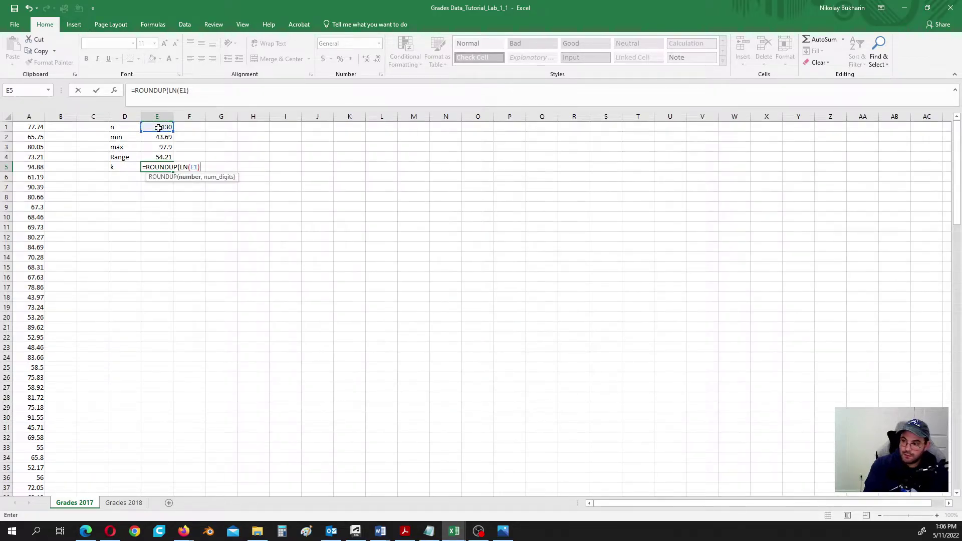
{"action": "type", "text": "/l"}
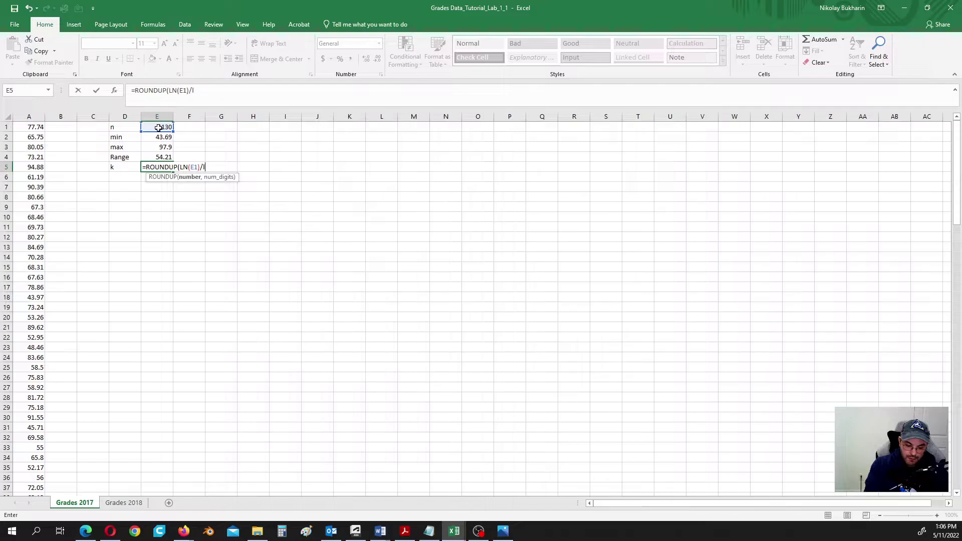
{"action": "type", "text": "n"}
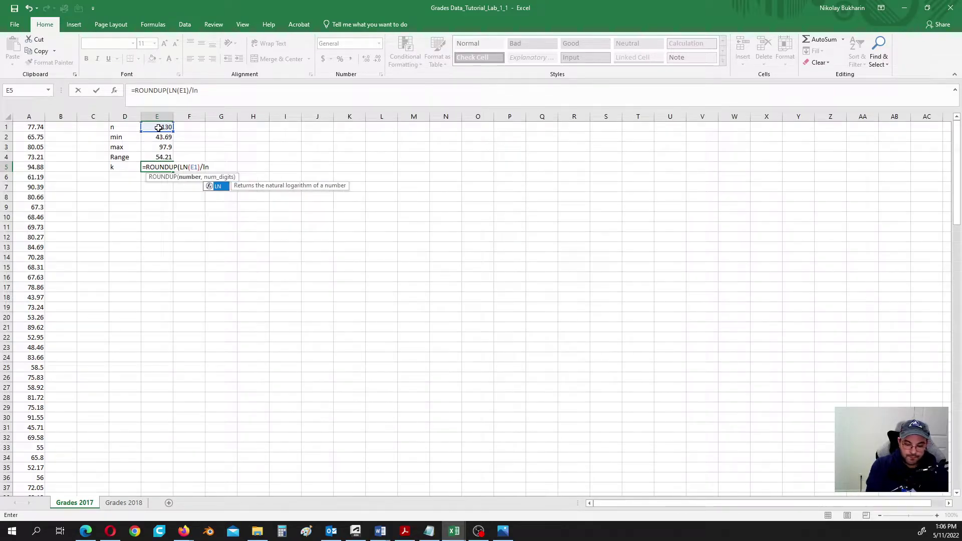
{"action": "type", "text": "(2"}
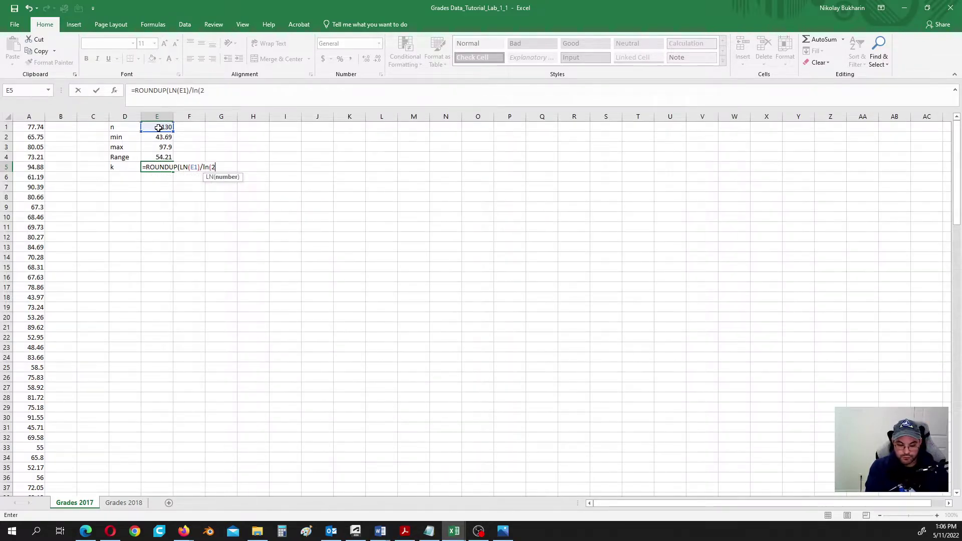
{"action": "type", "text": ")"}
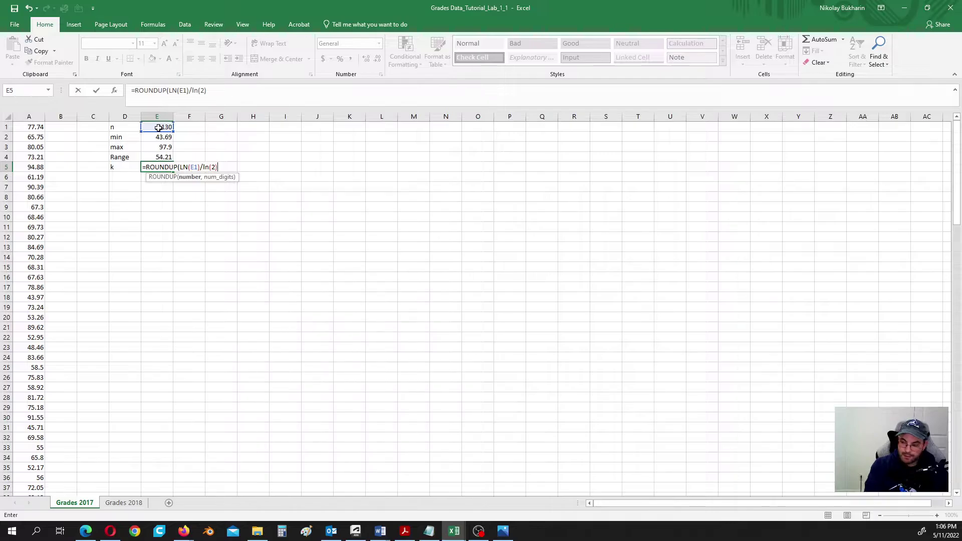
{"action": "type", "text": ","}
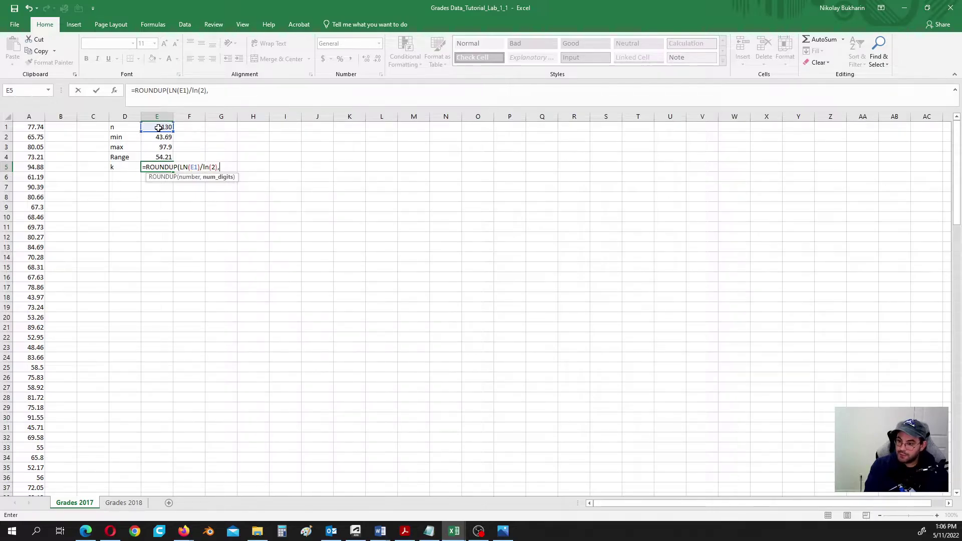
{"action": "type", "text": "0"}
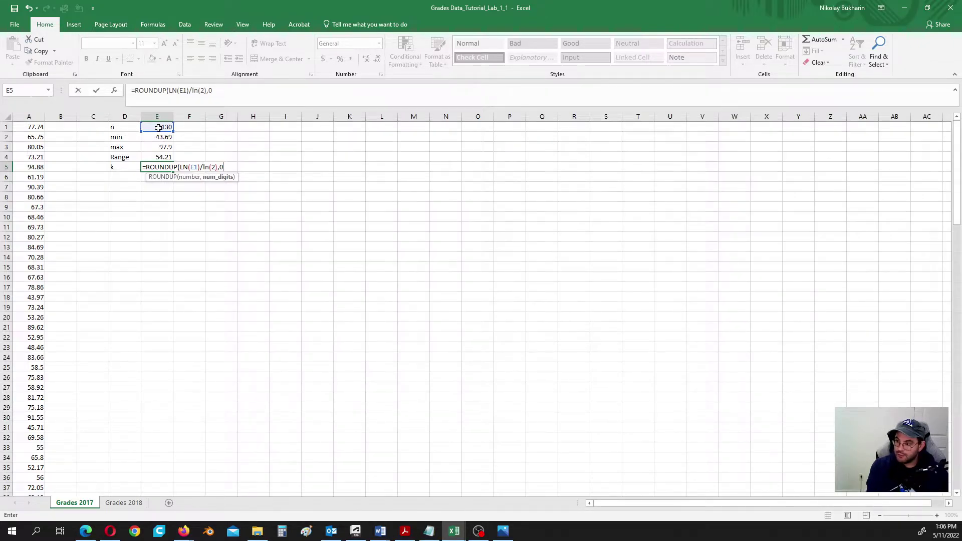
{"action": "type", "text": ")"}
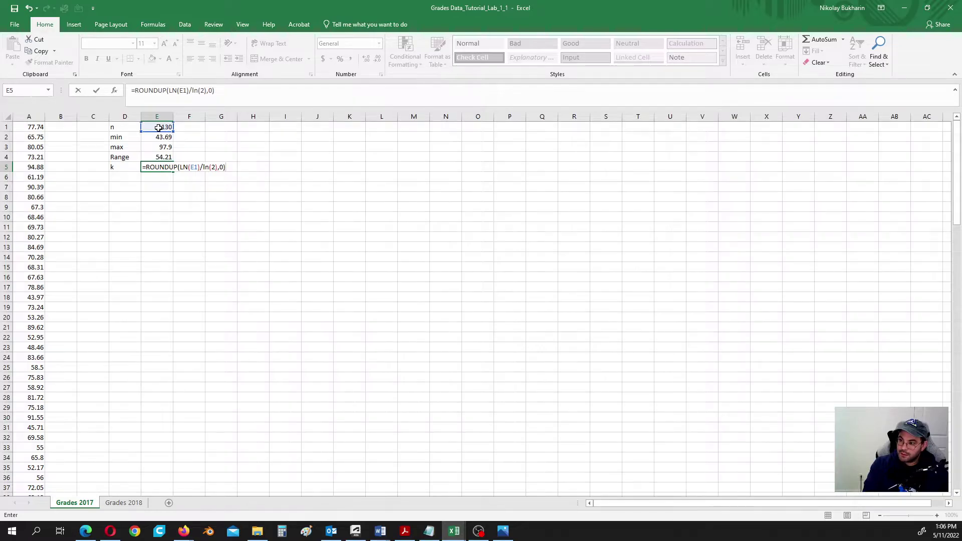
{"action": "key", "text": "Return"}
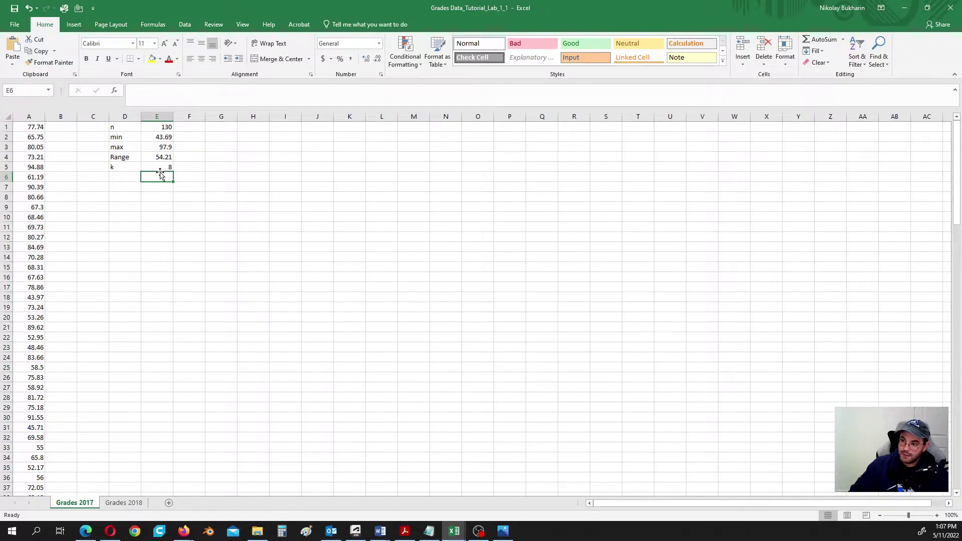
- Label D6 "Width" and calculate the class width in E6 with =ROUNDUP(E4/E5,0)
{"action": "left_click", "coordinate": [124, 174]}
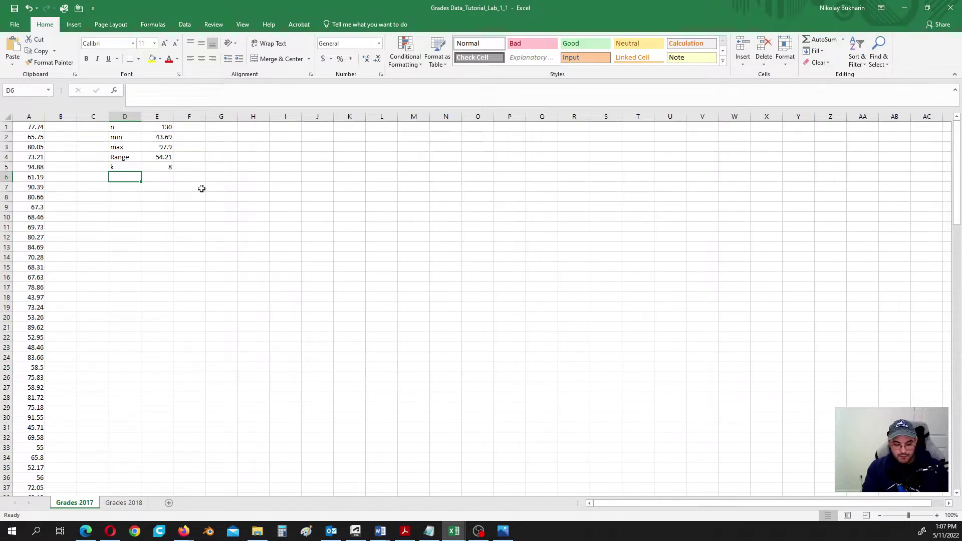
{"action": "type", "text": "Width"}
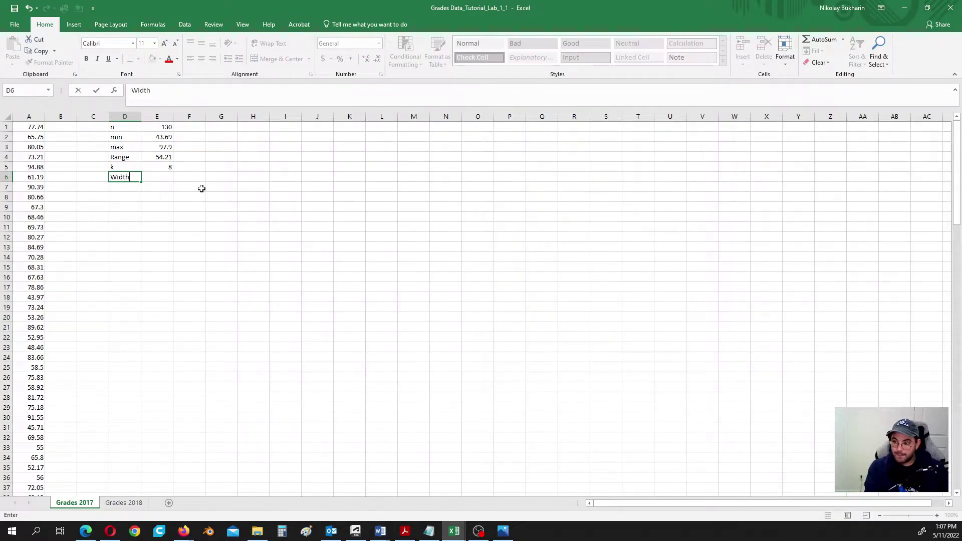
{"action": "left_click", "coordinate": [159, 176]}
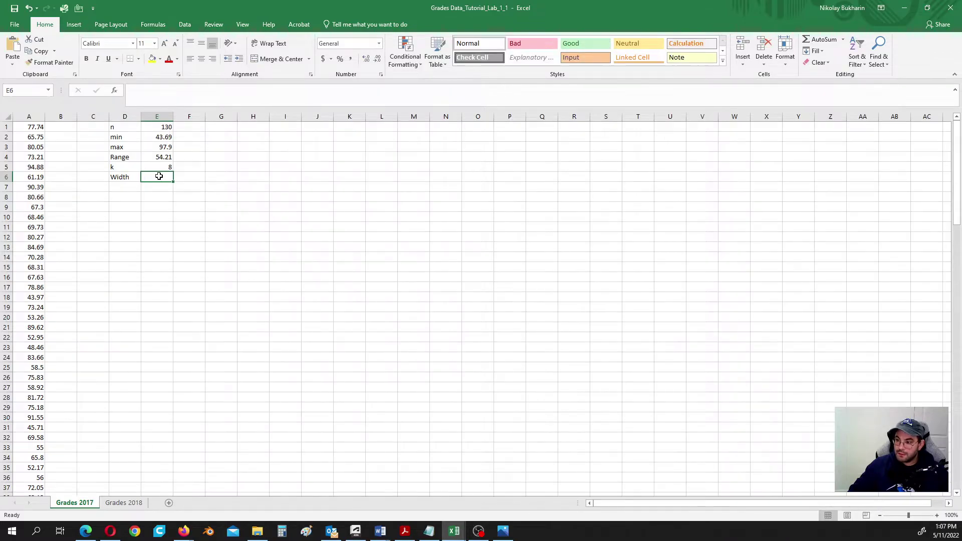
{"action": "type", "text": "="}
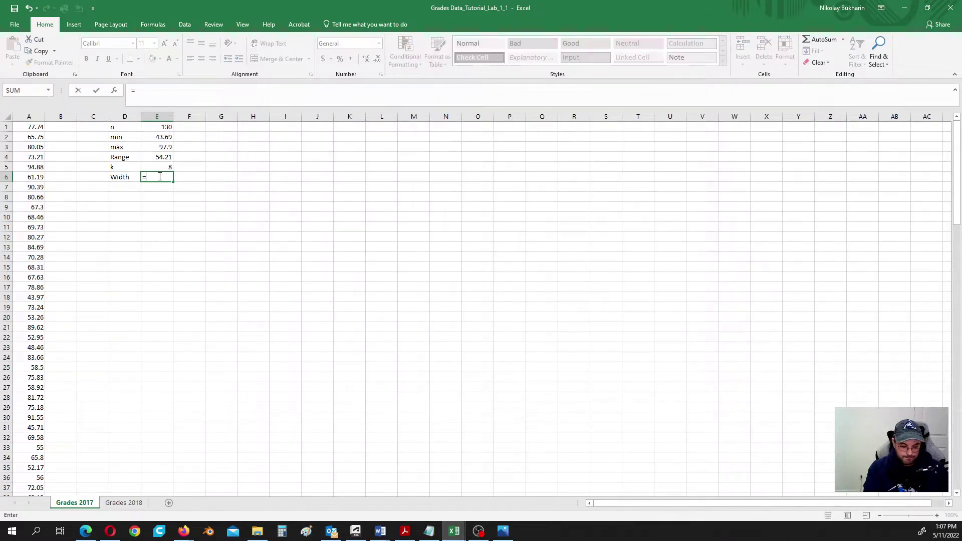
{"action": "type", "text": "Ro"}
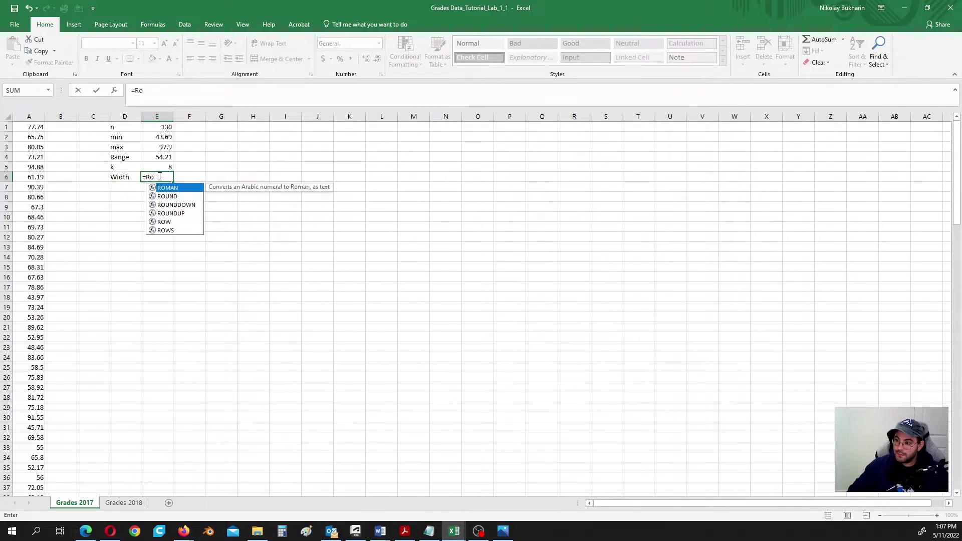
{"action": "double_click", "coordinate": [171, 213]}
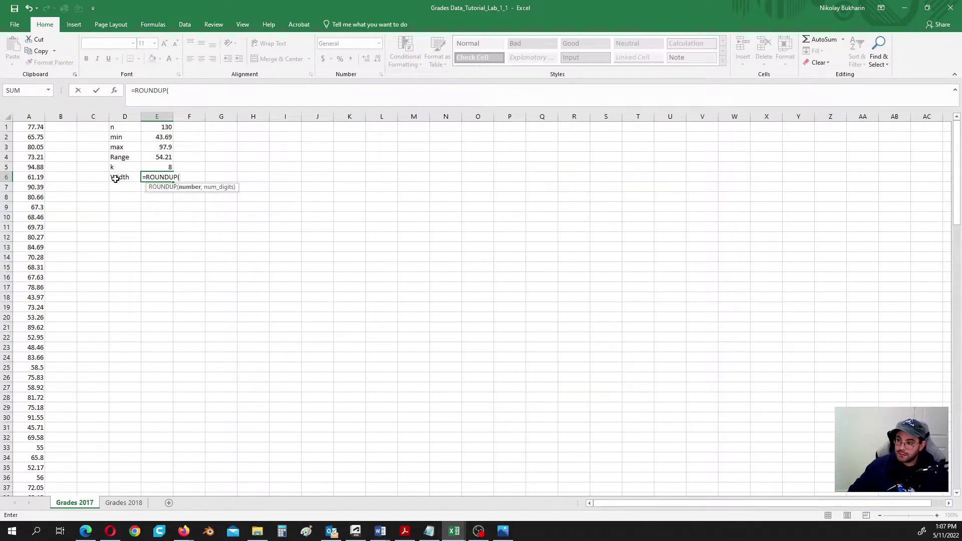
{"action": "left_click", "coordinate": [157, 156]}
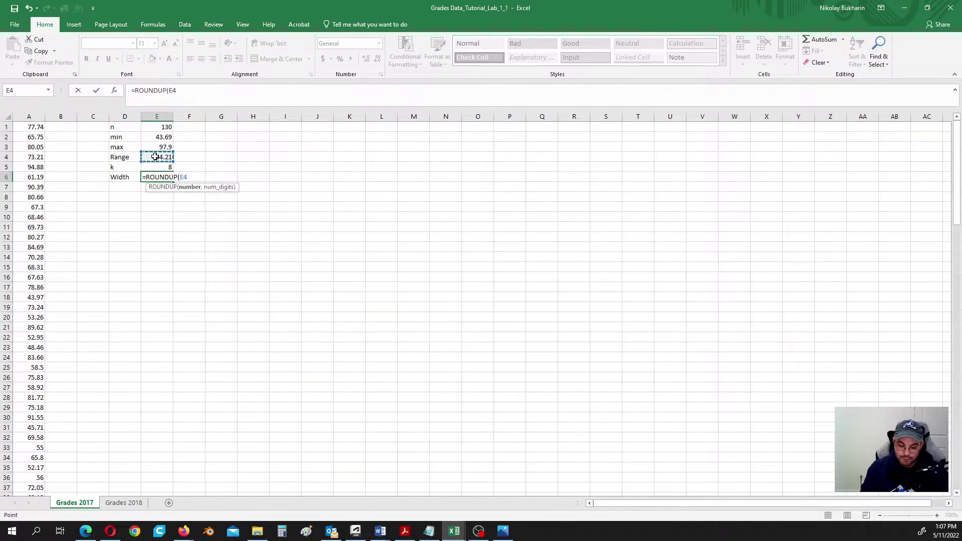
{"action": "type", "text": "/"}
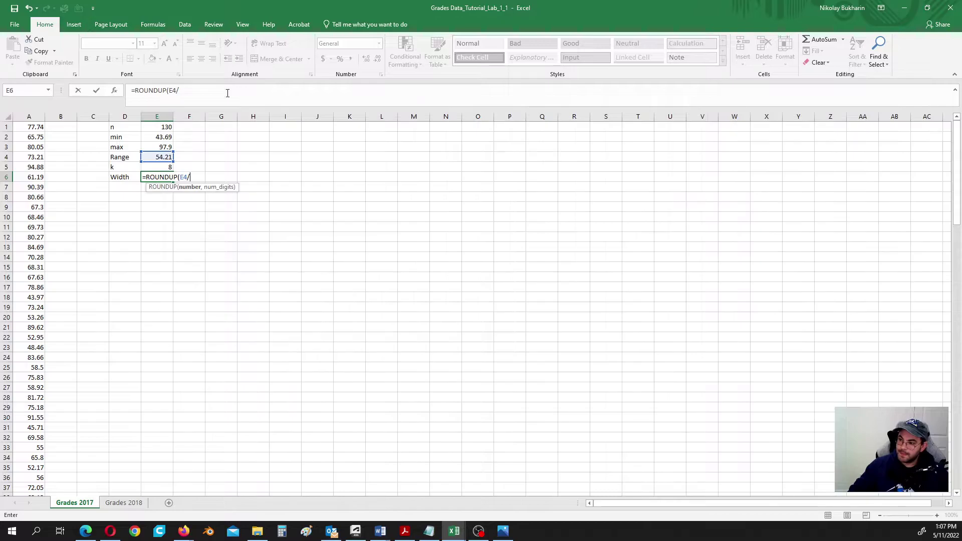
{"action": "left_click", "coordinate": [156, 167]}
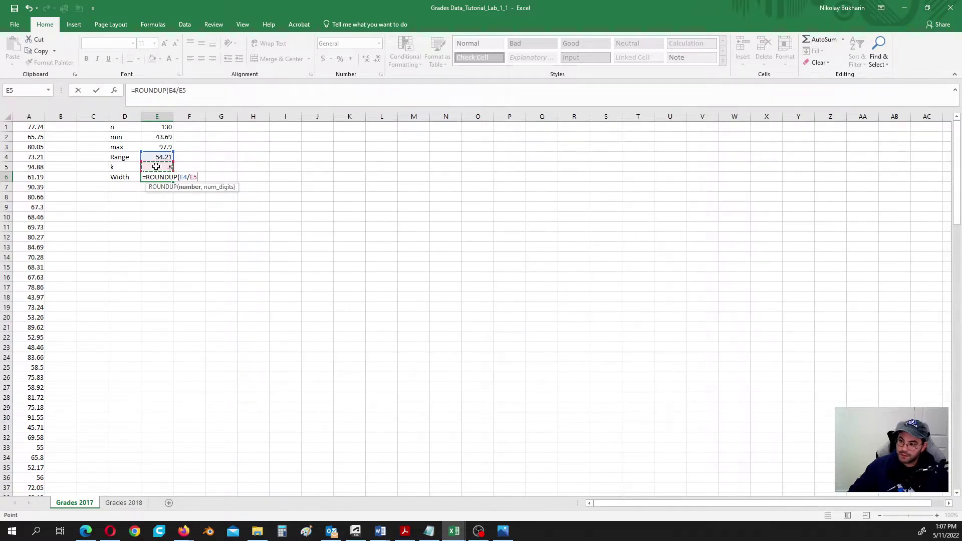
{"action": "type", "text": ","}
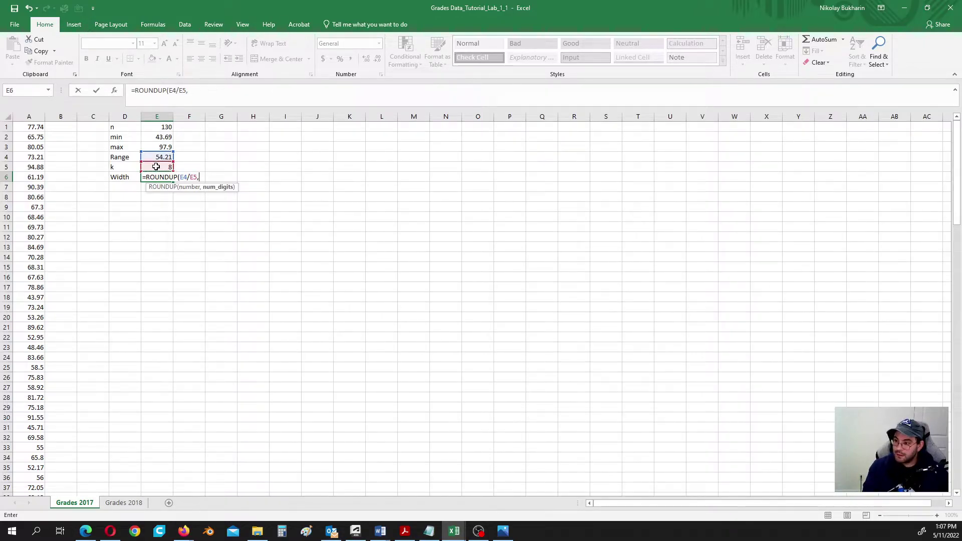
{"action": "type", "text": "0"}
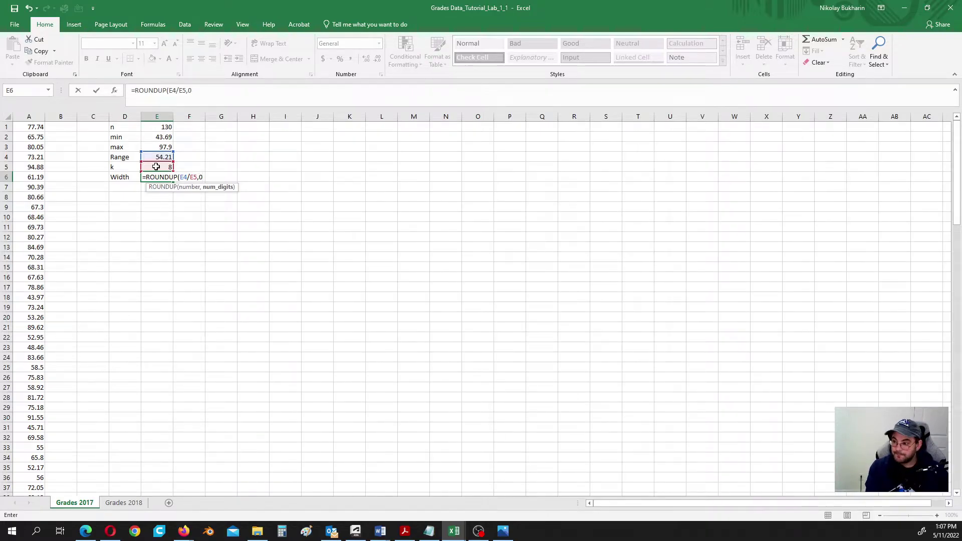
{"action": "type", "text": ")"}
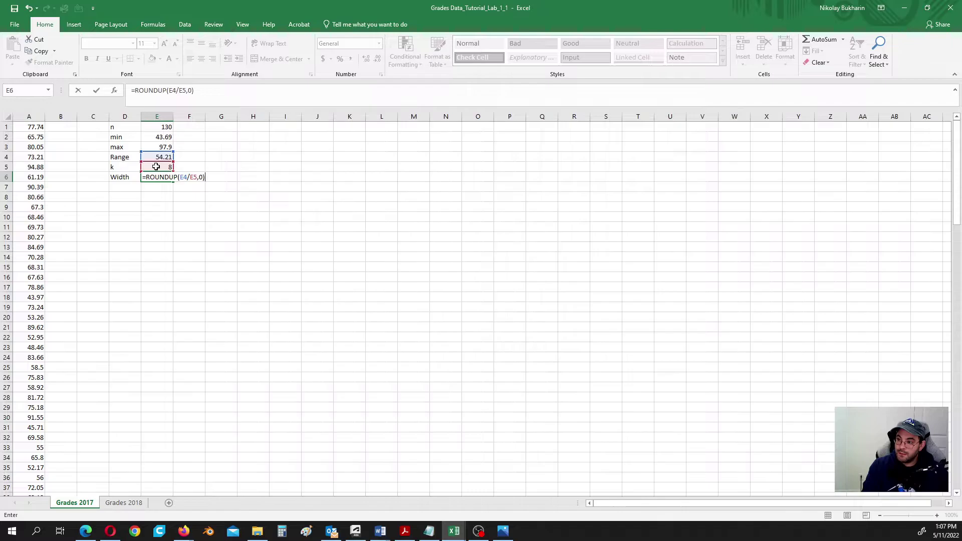
{"action": "key", "text": "Return"}
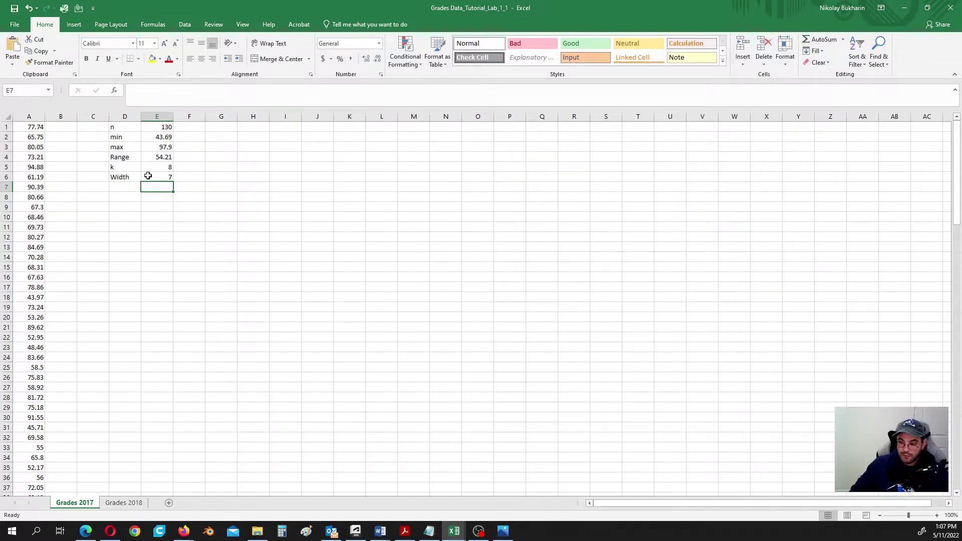
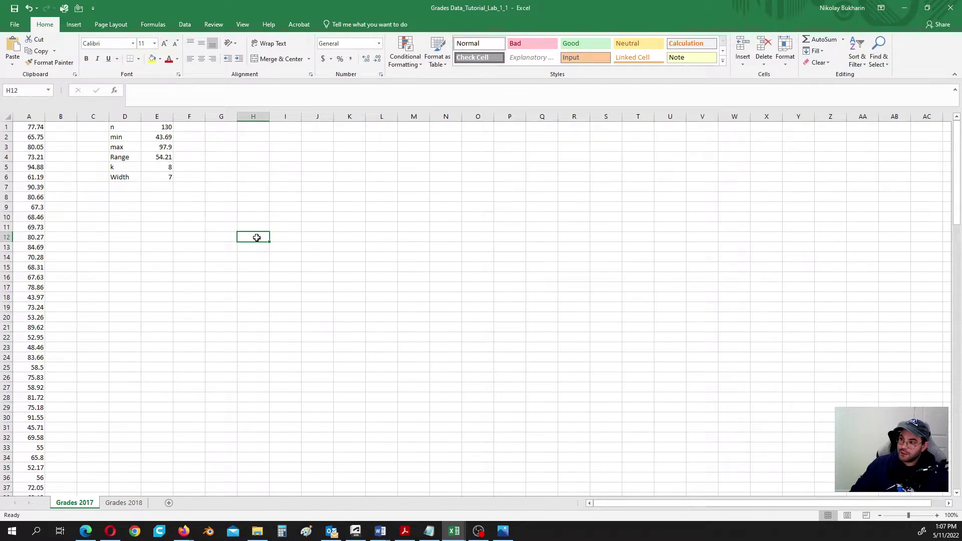
- Insert a histogram chart of all the grades in column A, starting from A1
{"action": "left_click", "coordinate": [74, 25]}
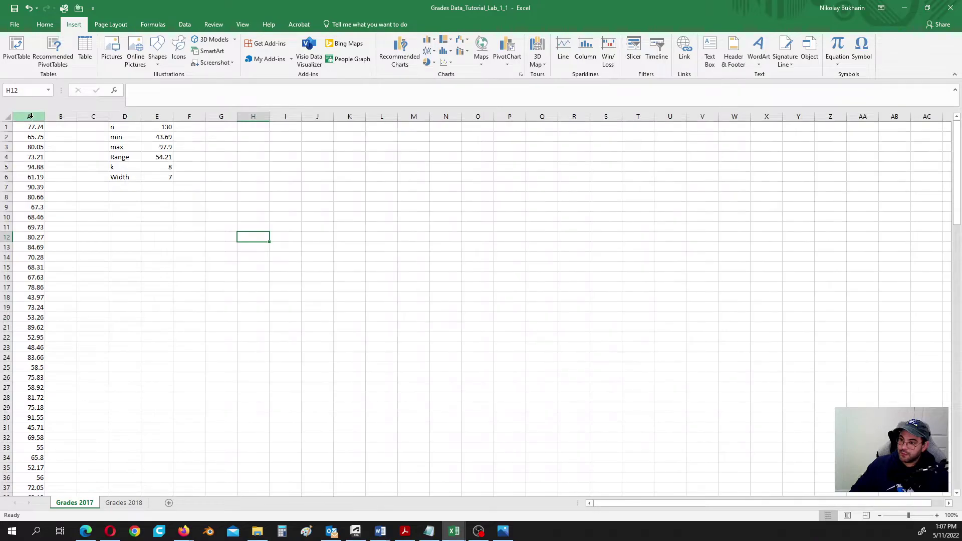
{"action": "left_click", "coordinate": [41, 124]}
{"action": "key", "text": "ctrl+shift+Down"}
{"action": "left_click", "coordinate": [450, 53]}
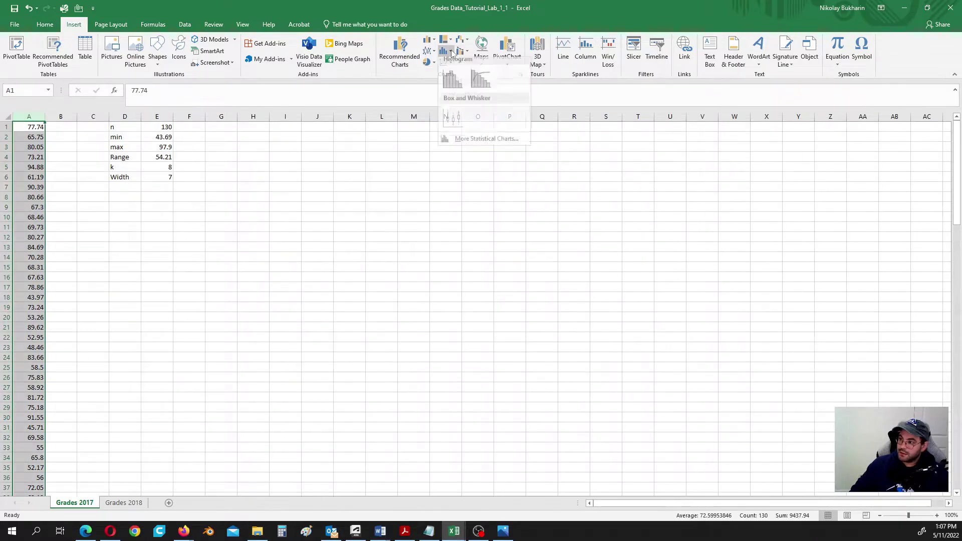
{"action": "left_click", "coordinate": [451, 82]}
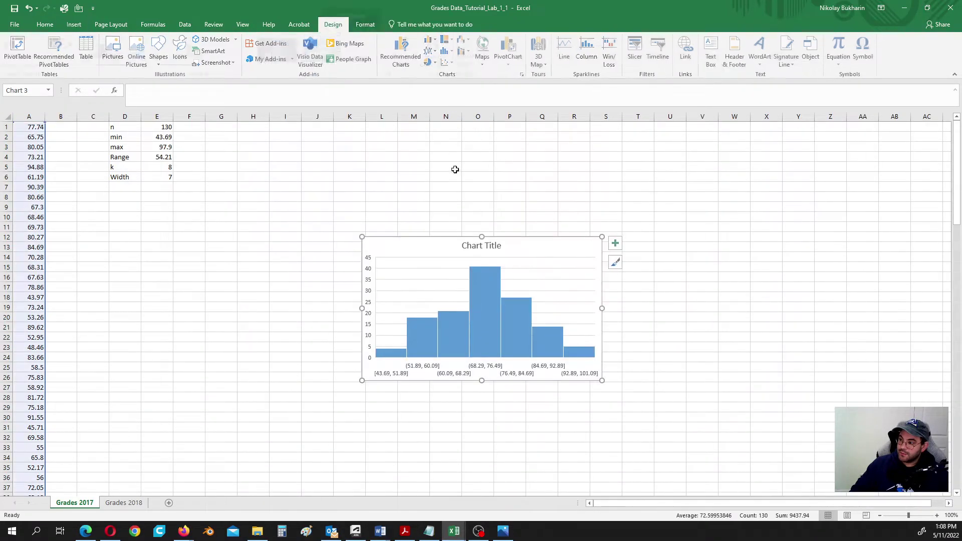
- Title the histogram "Automatic" and move it beneath the statistics in columns D and E, starting around row 9
{"action": "left_click", "coordinate": [493, 245]}
{"action": "triple_click", "coordinate": [493, 246]}
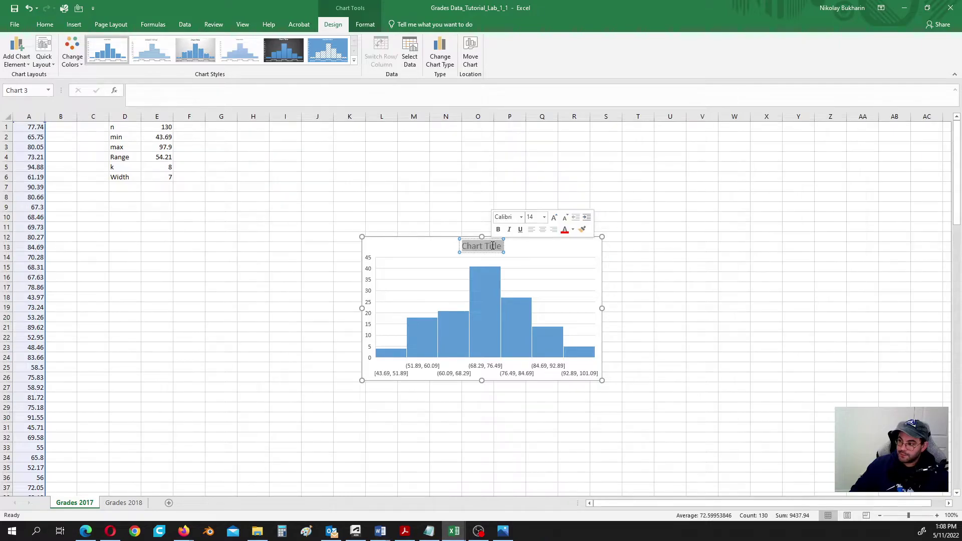
{"action": "type", "text": "A"}
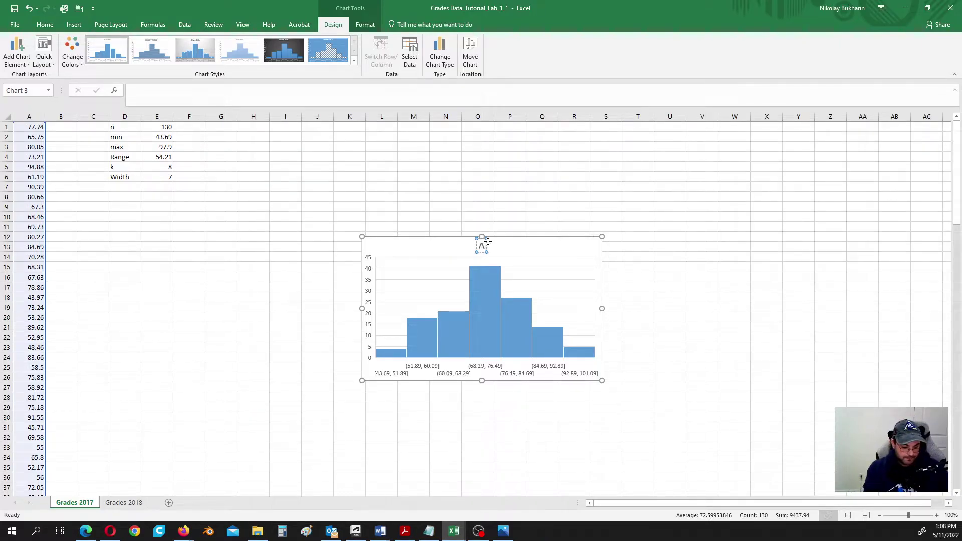
{"action": "type", "text": "uto"}
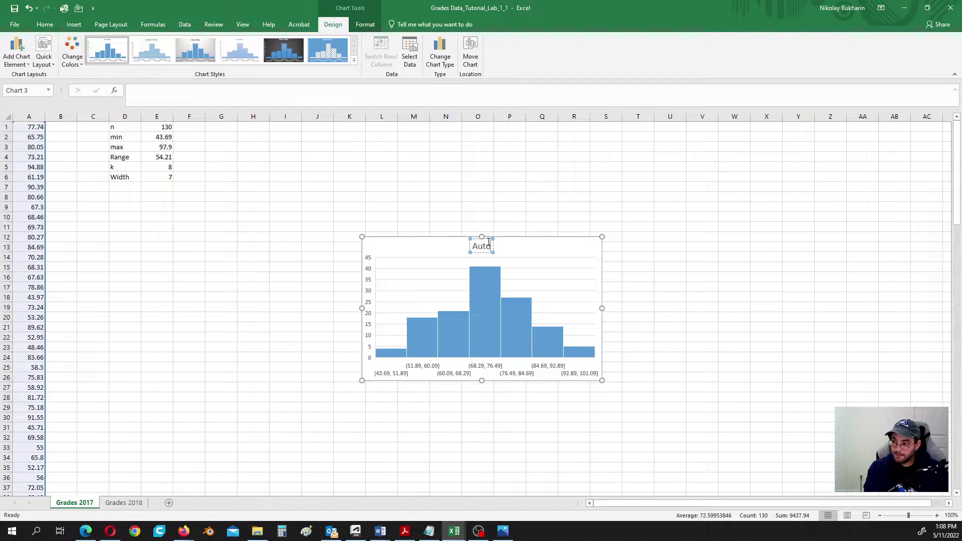
{"action": "type", "text": "matic"}
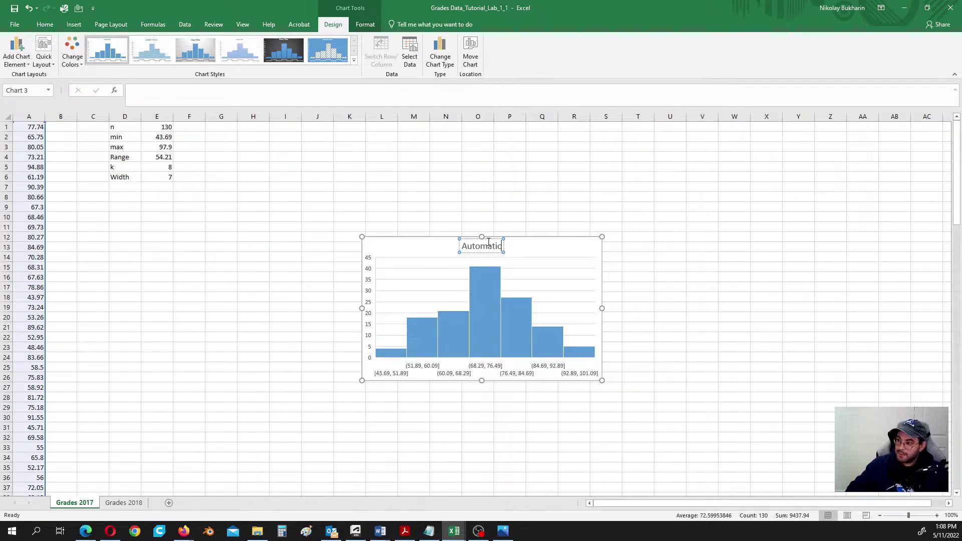
{"action": "left_click_drag", "start_coordinate": [556, 248], "coordinate": [314, 208]}
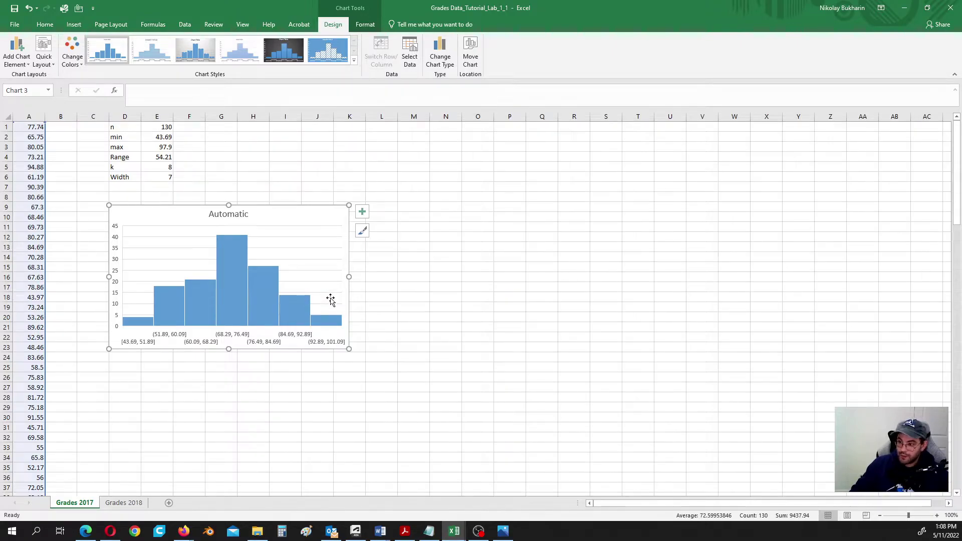
- Set the histogram's horizontal axis to use a fixed number of bins, 8
{"action": "double_click", "coordinate": [168, 339]}
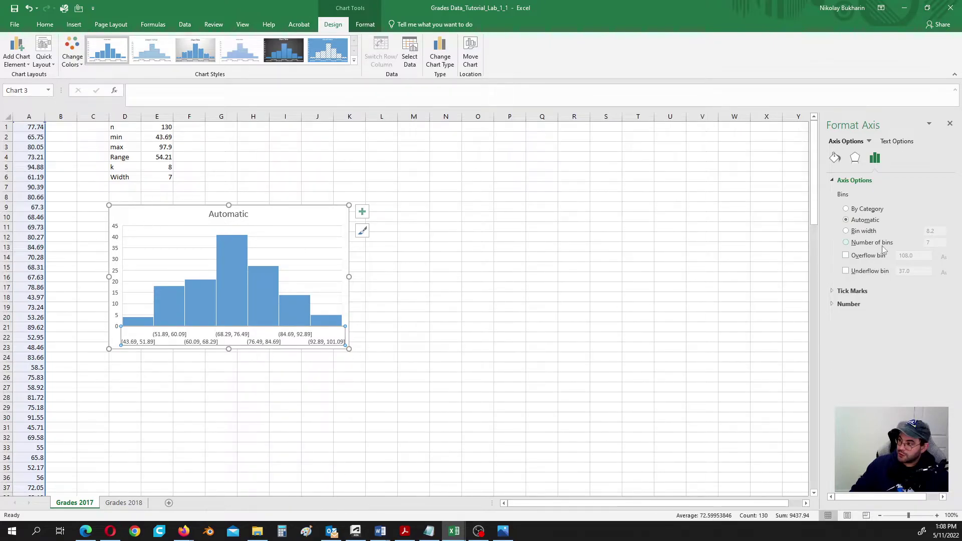
{"action": "left_click", "coordinate": [846, 243]}
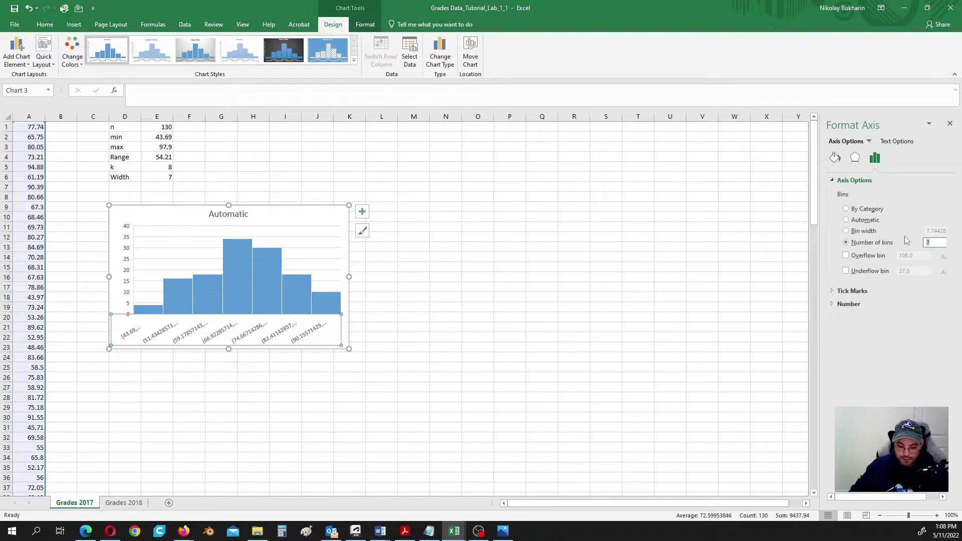
{"action": "type", "text": "8"}
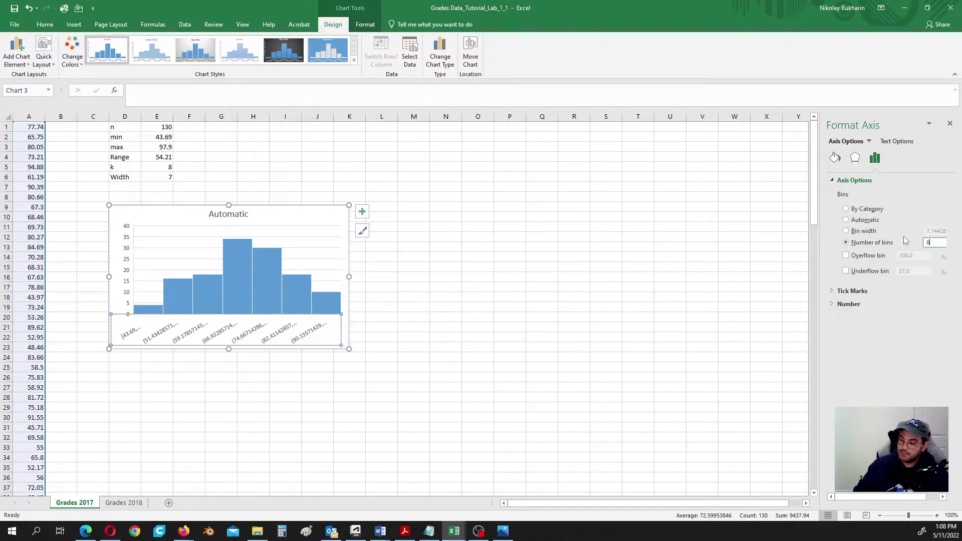
{"action": "key", "text": "Return"}
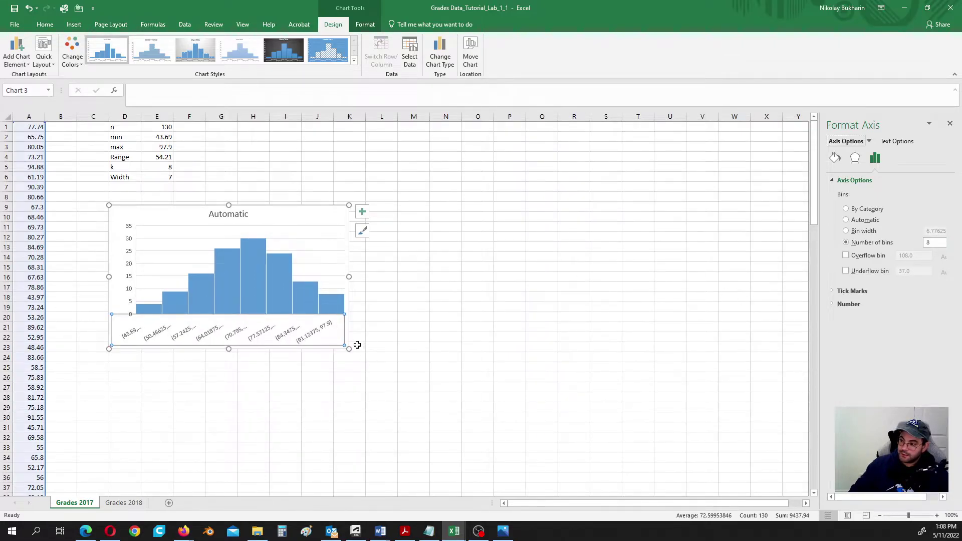
- Enlarge the histogram in width and height until all bin labels fit on one line, and reposition it below the statistics
{"action": "left_click_drag", "start_coordinate": [349, 349], "coordinate": [484, 446]}
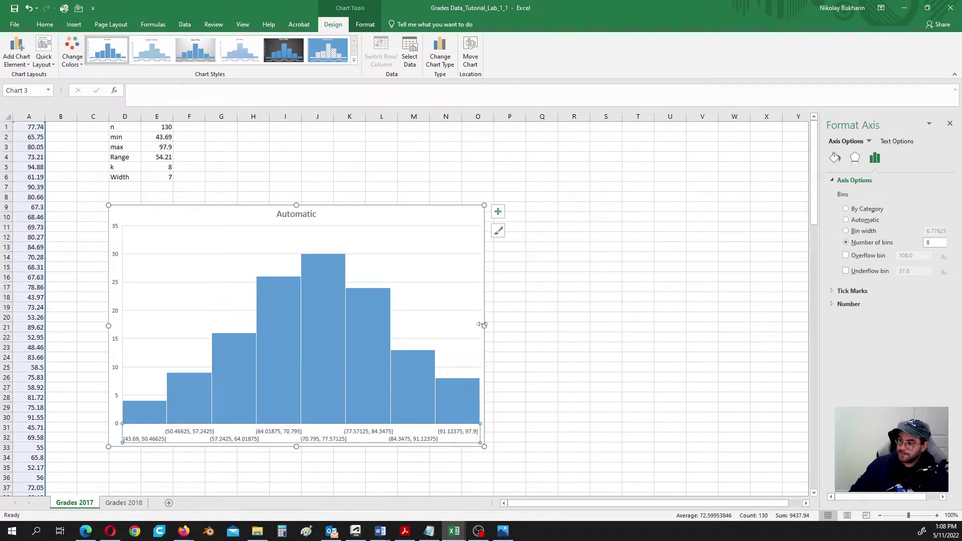
{"action": "left_click_drag", "start_coordinate": [484, 326], "coordinate": [541, 325]}
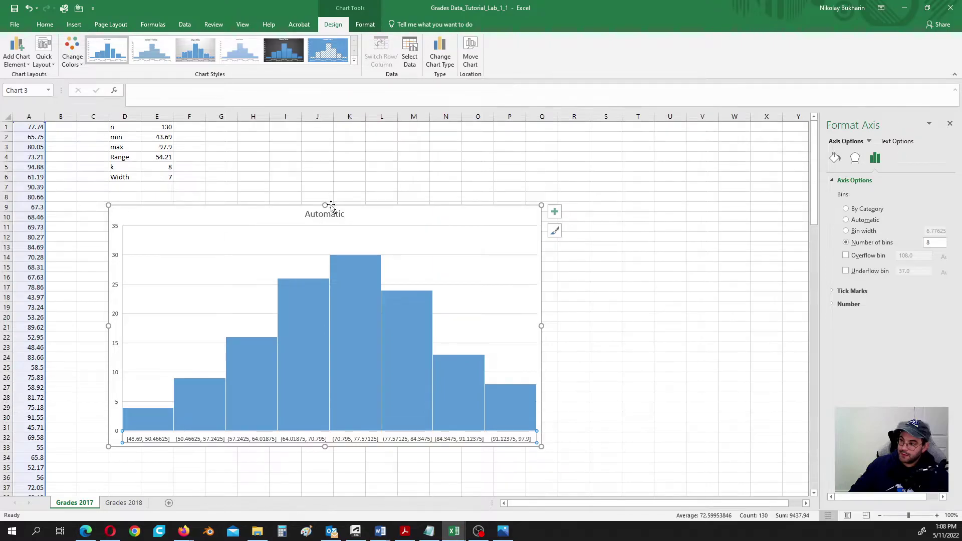
{"action": "left_click_drag", "start_coordinate": [325, 205], "coordinate": [339, 193]}
- Examine the shape of the eight-bin histogram, its bar frequencies and the class boundaries along the horizontal axis
{"action": "scroll", "coordinate": [365, 257], "scroll_direction": "down", "scroll_amount": 1}
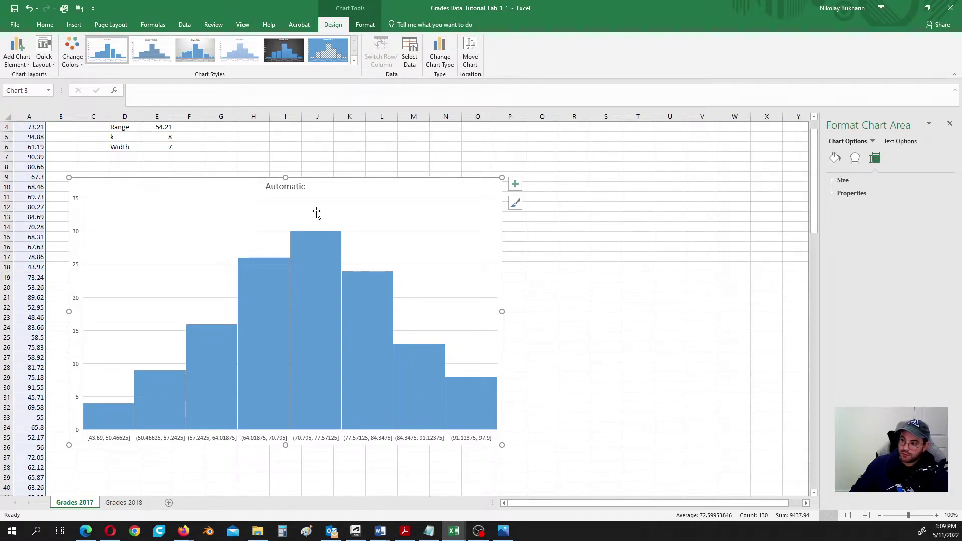
{"action": "mouse_move", "coordinate": [325, 249]}
{"action": "mouse_move", "coordinate": [382, 316]}
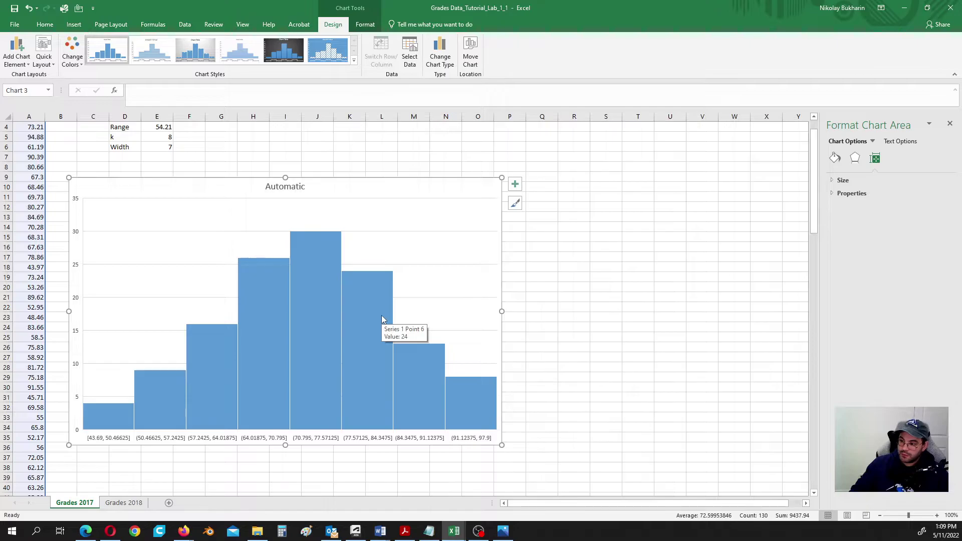
{"action": "scroll", "coordinate": [381, 411], "scroll_direction": "down", "scroll_amount": 1}
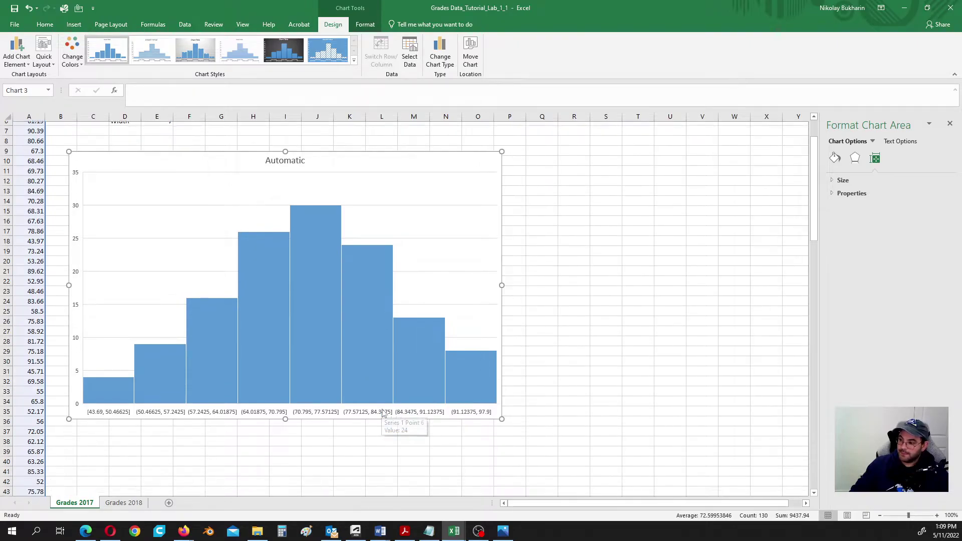
{"action": "scroll", "coordinate": [383, 412], "scroll_direction": "up", "scroll_amount": 2}
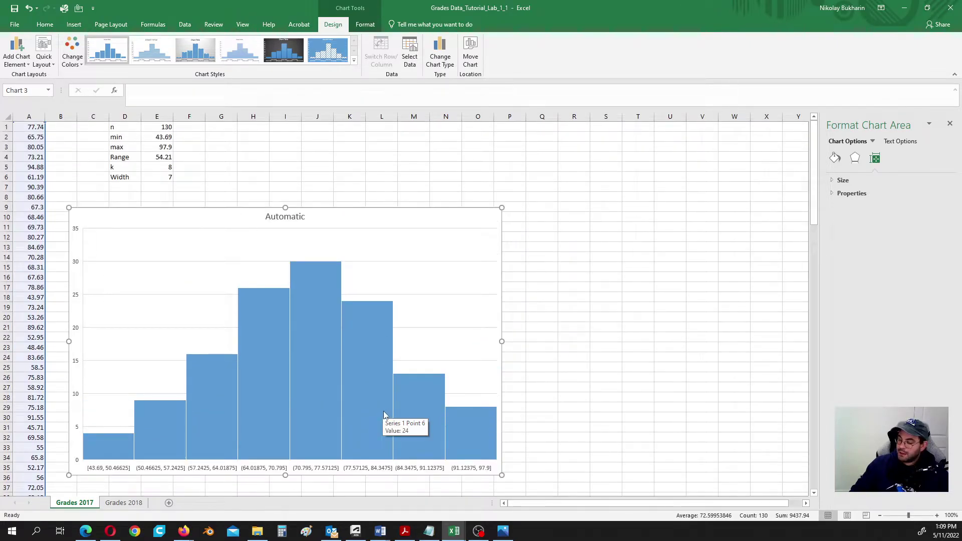
{"action": "scroll", "coordinate": [384, 411], "scroll_direction": "down", "scroll_amount": 1}
{"action": "scroll", "coordinate": [384, 411], "scroll_direction": "up", "scroll_amount": 1}
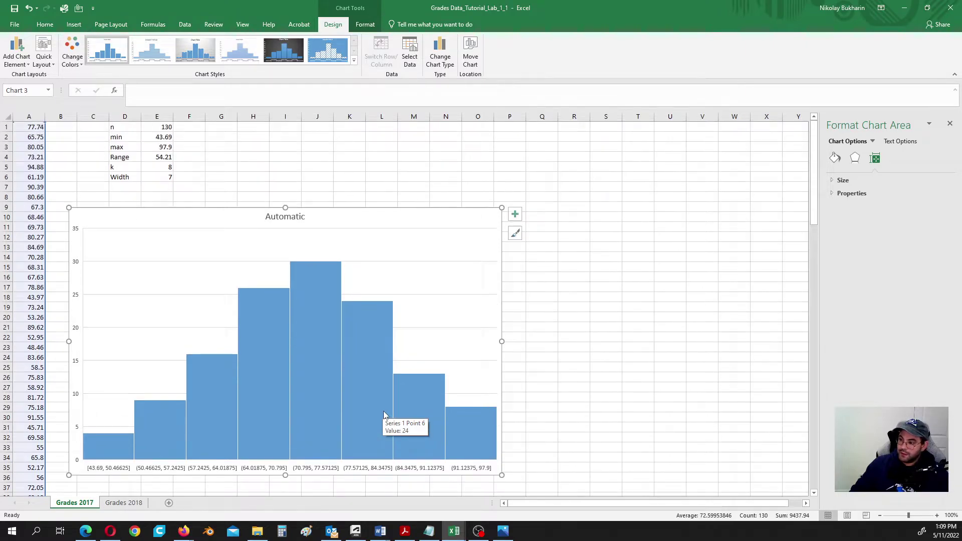
{"action": "scroll", "coordinate": [384, 411], "scroll_direction": "down", "scroll_amount": 2}
{"action": "scroll", "coordinate": [384, 411], "scroll_direction": "up", "scroll_amount": 2}
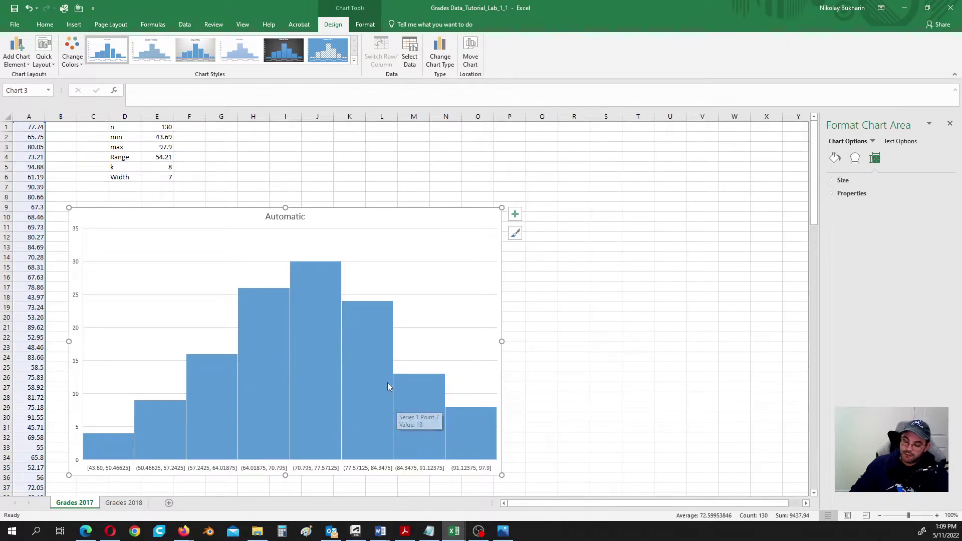
{"action": "mouse_move", "coordinate": [396, 384]}
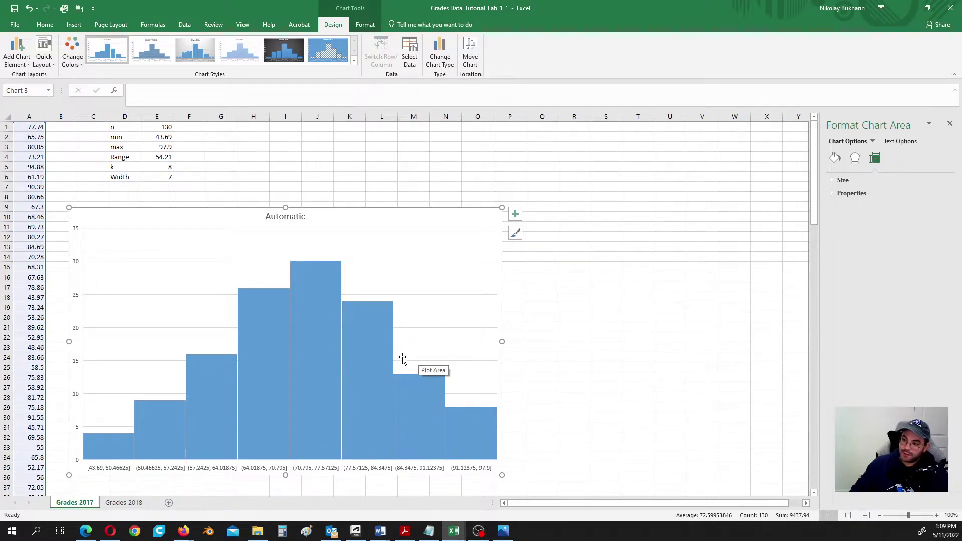
{"action": "scroll", "coordinate": [418, 357], "scroll_direction": "down", "scroll_amount": 1}
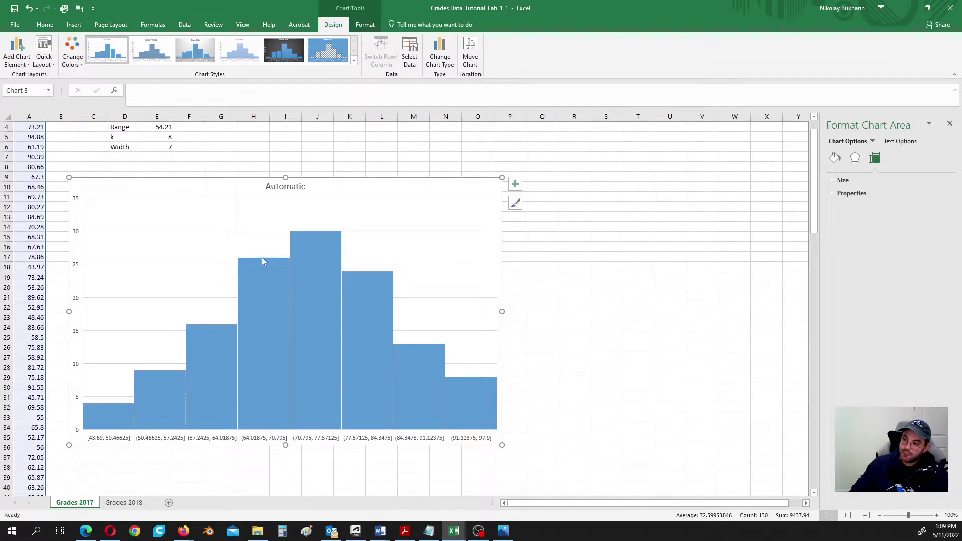
{"action": "mouse_move", "coordinate": [411, 399]}
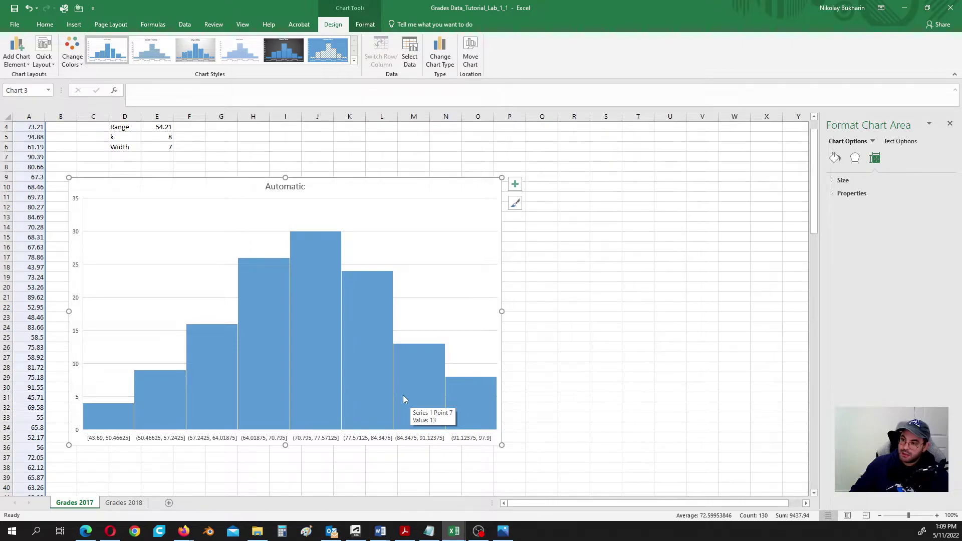
{"action": "mouse_move", "coordinate": [358, 390]}
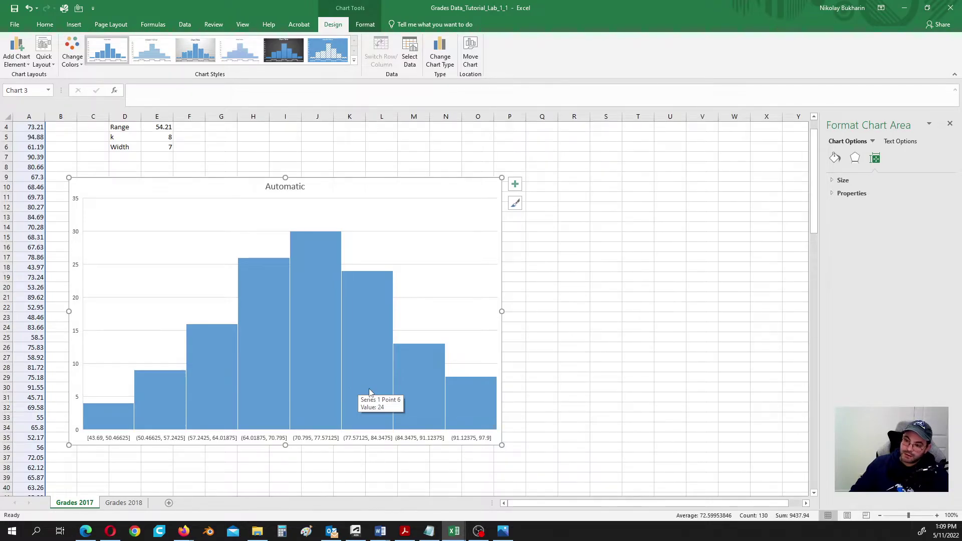
{"action": "scroll", "coordinate": [368, 392], "scroll_direction": "up", "scroll_amount": 1}
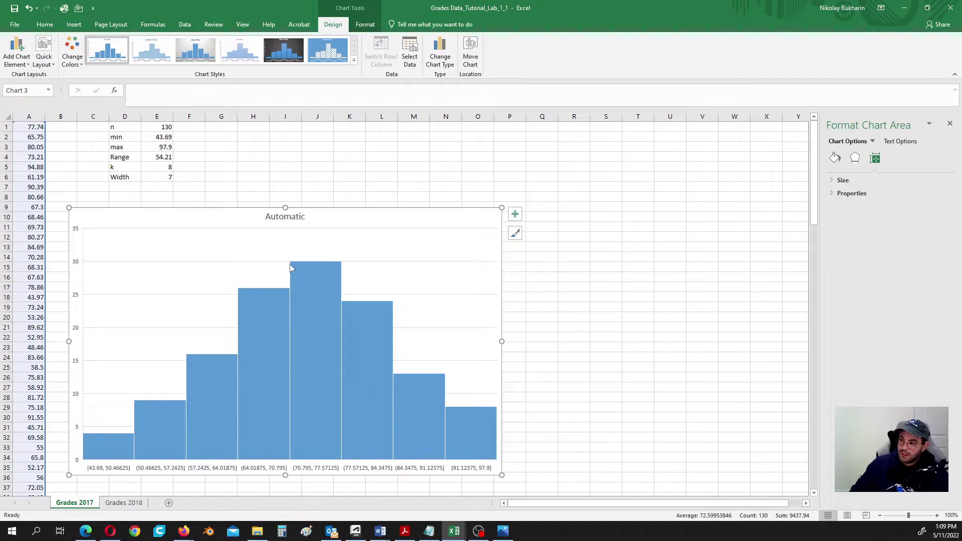
- Move the histogram slightly lower and add the class limit headings "L.L." in G1 and "U.L." in H1
{"action": "left_click_drag", "start_coordinate": [346, 214], "coordinate": [339, 227]}
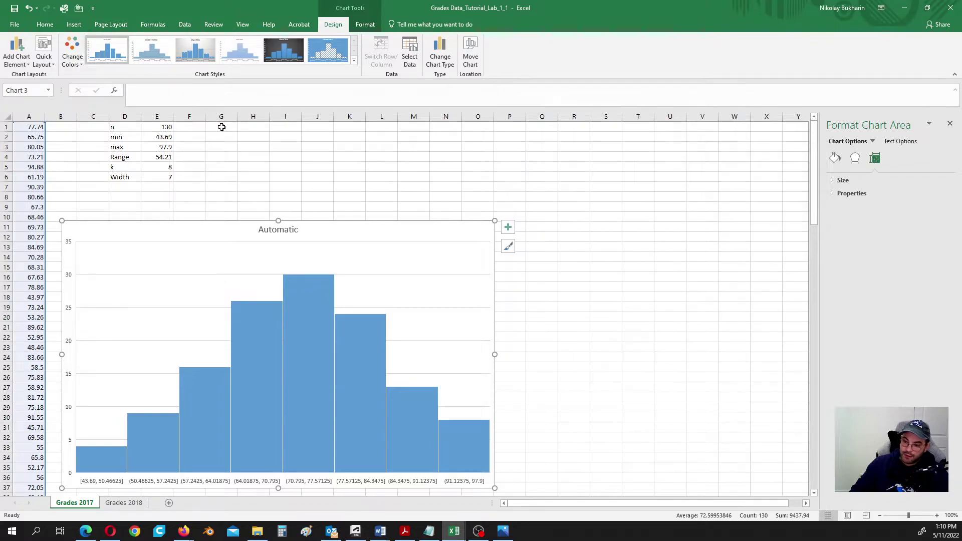
{"action": "left_click", "coordinate": [221, 127]}
{"action": "type", "text": "L"}
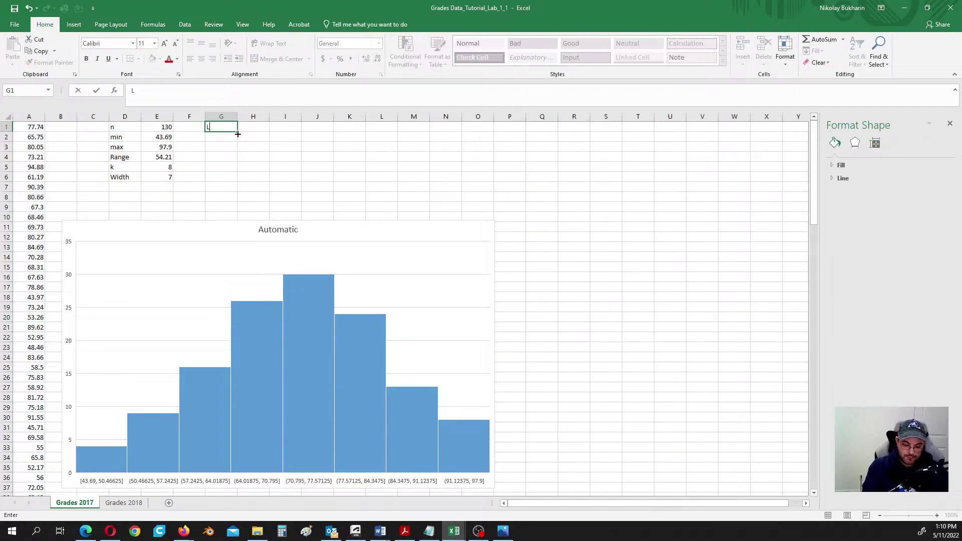
{"action": "type", "text": ".L."}
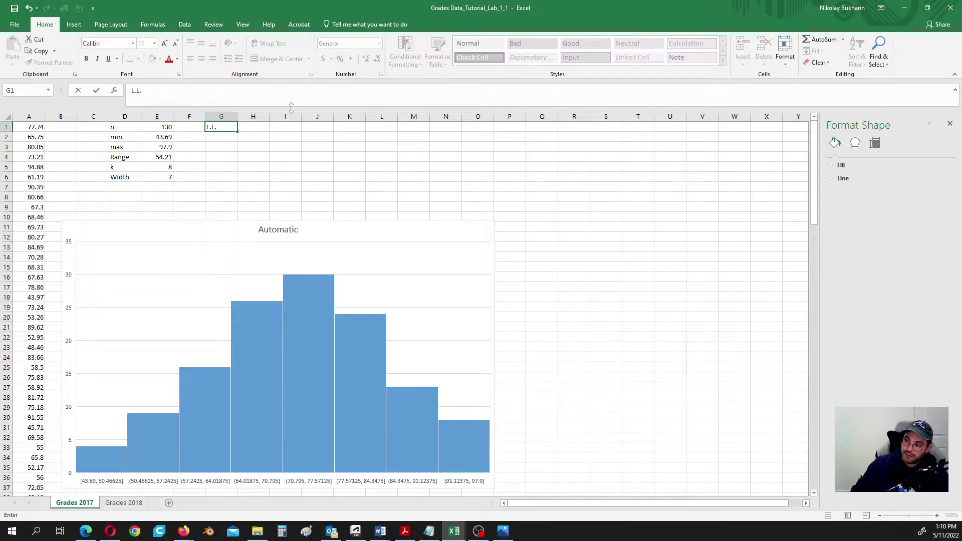
{"action": "left_click", "coordinate": [254, 126]}
{"action": "type", "text": "U"}
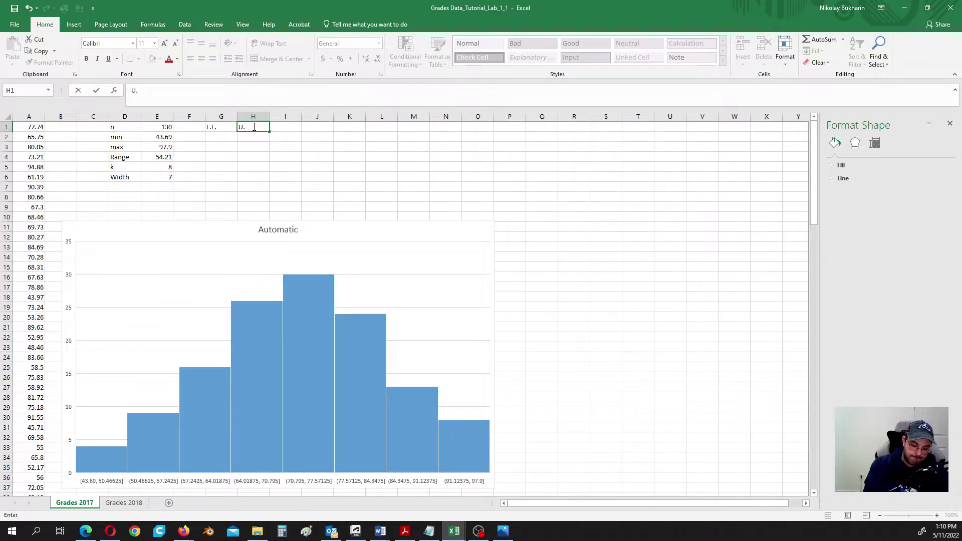
{"action": "type", "text": ".L."}
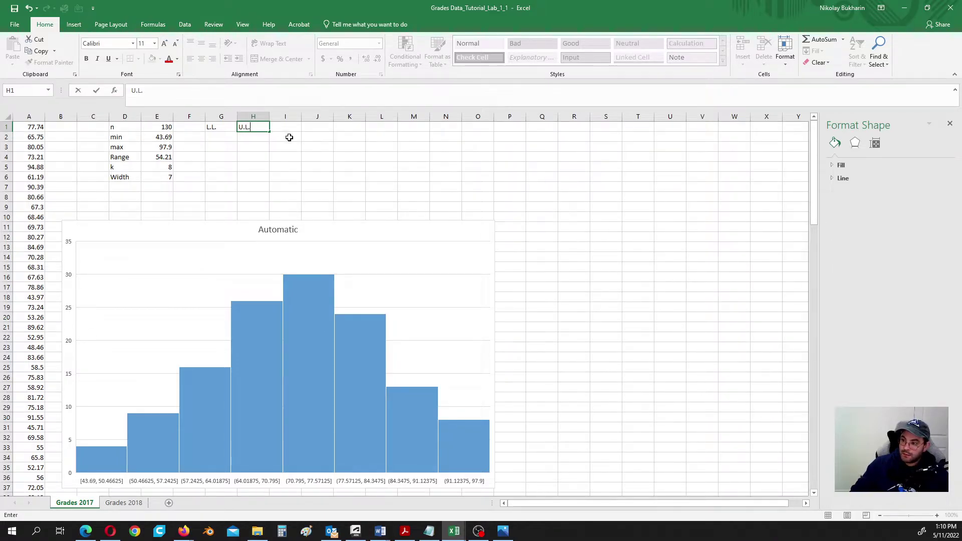
- Enter the minimum grade, 43.69, in G2 as the first lower class limit
{"action": "left_click", "coordinate": [218, 138]}
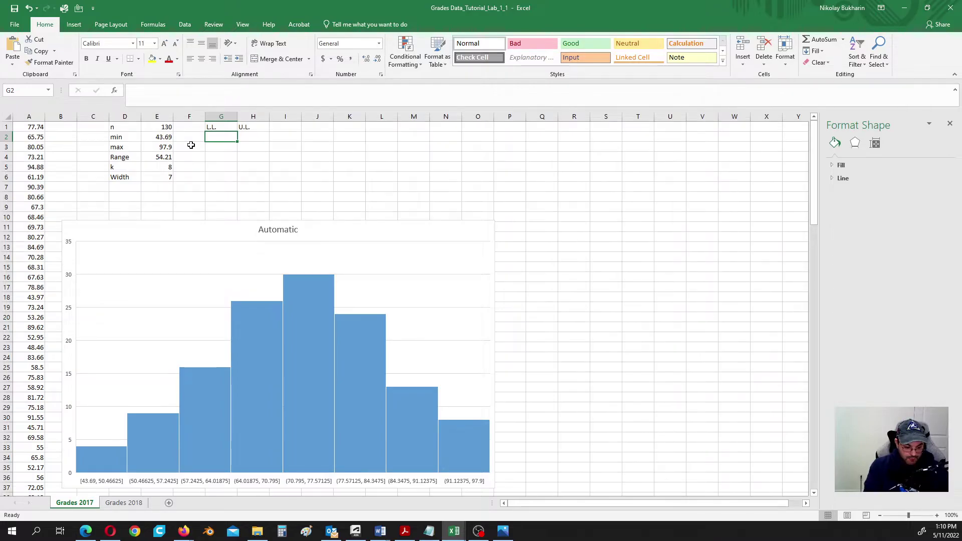
{"action": "type", "text": "43"}
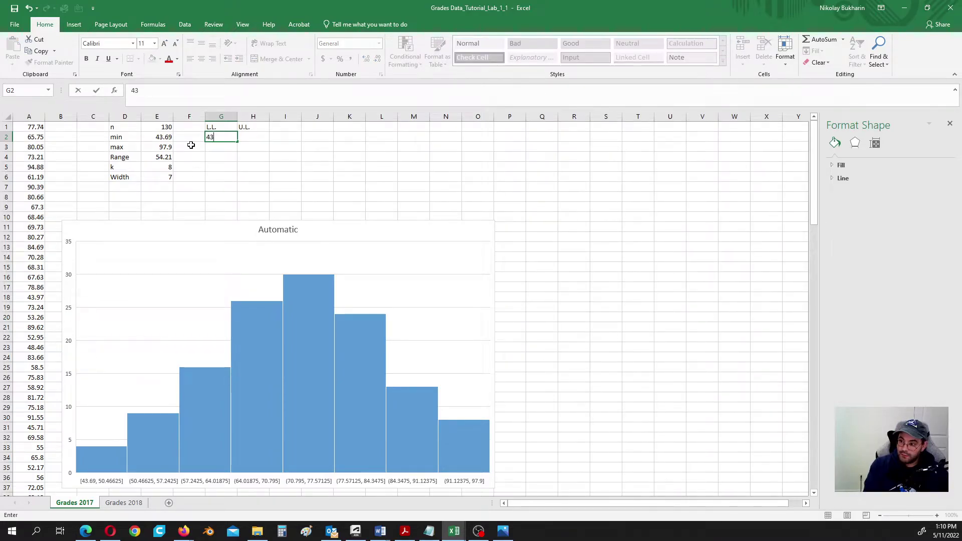
{"action": "type", "text": ".6"}
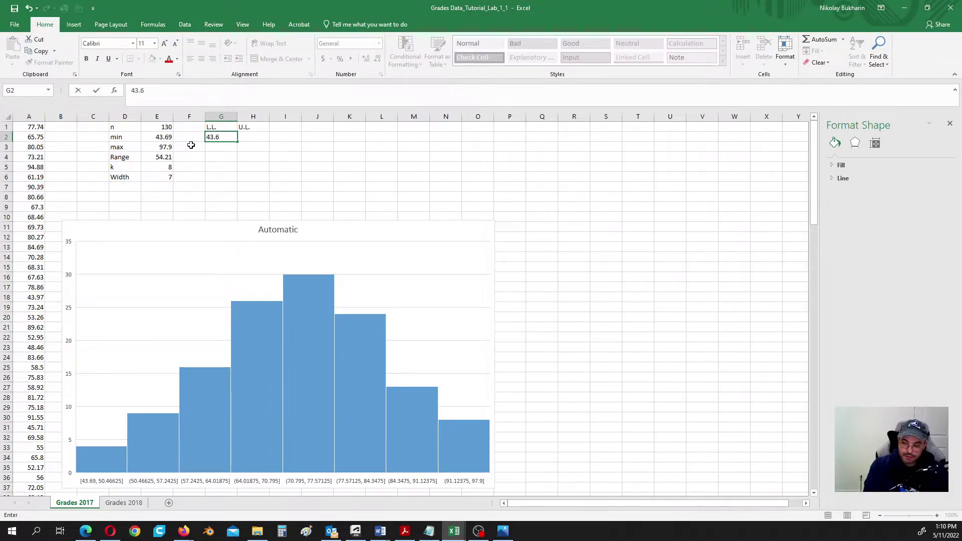
{"action": "type", "text": "9"}
- Calculate the second lower limit in G3 with =G2+7 and fill the formula down to G9
{"action": "left_click", "coordinate": [225, 147]}
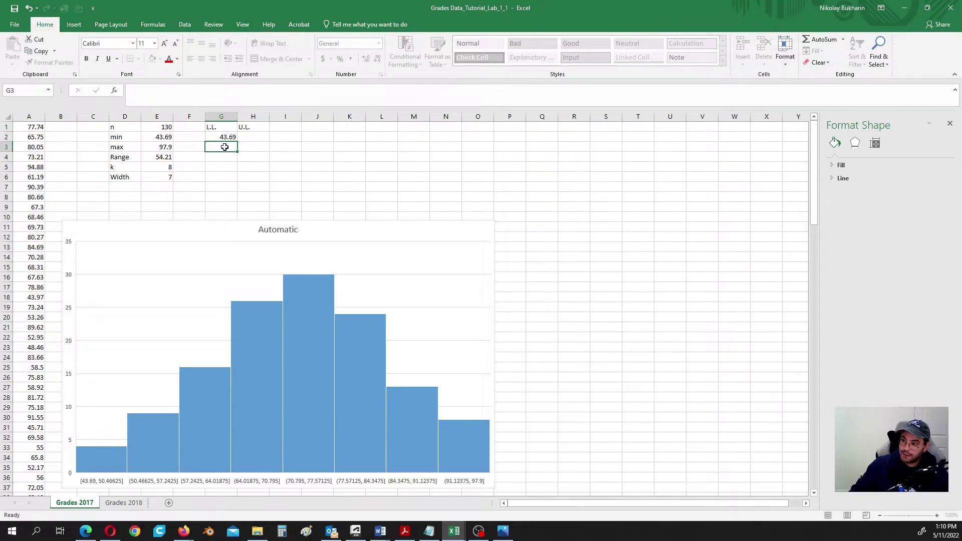
{"action": "type", "text": "="}
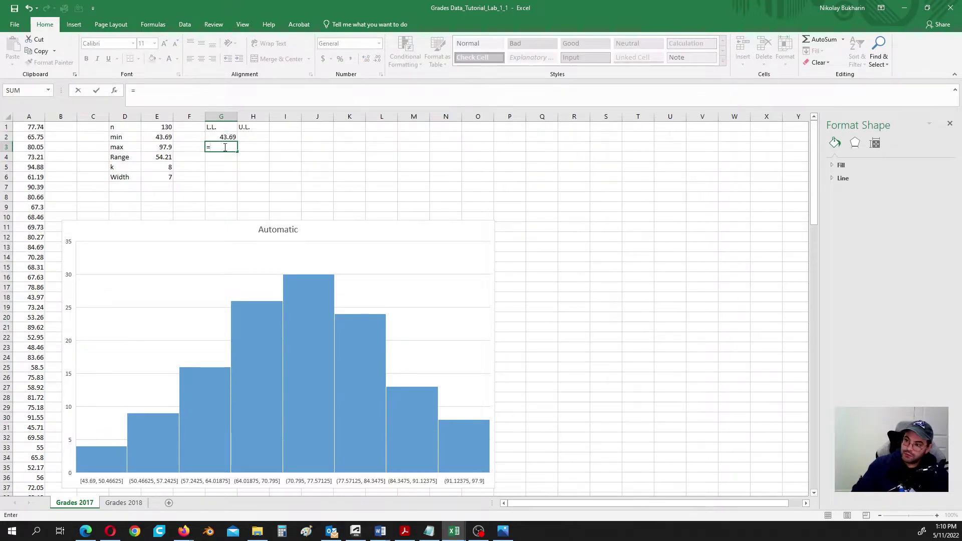
{"action": "left_click", "coordinate": [227, 136]}
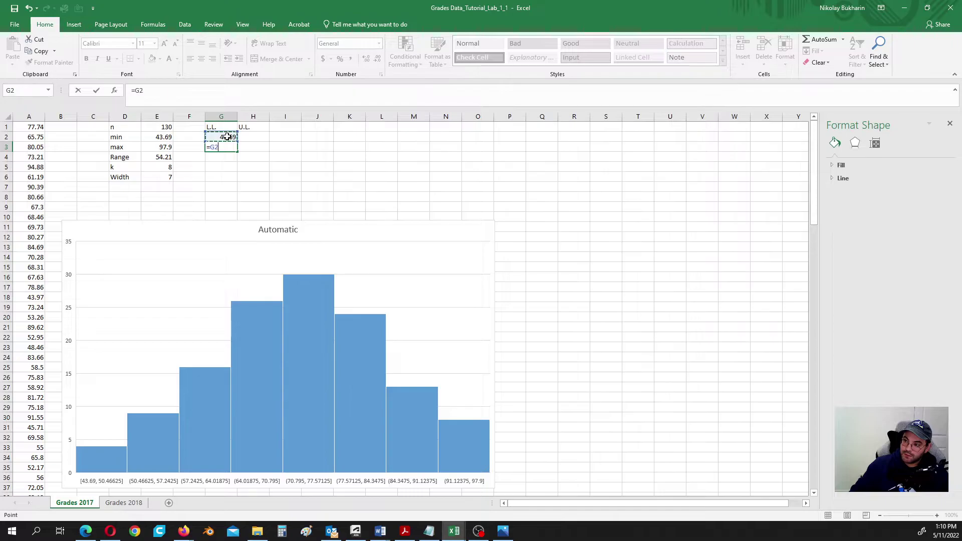
{"action": "type", "text": "+"}
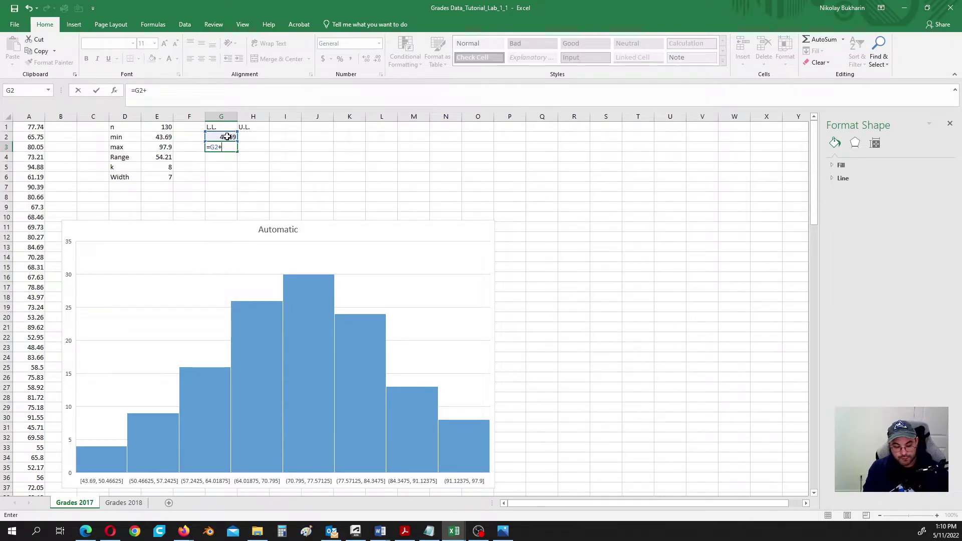
{"action": "type", "text": "7"}
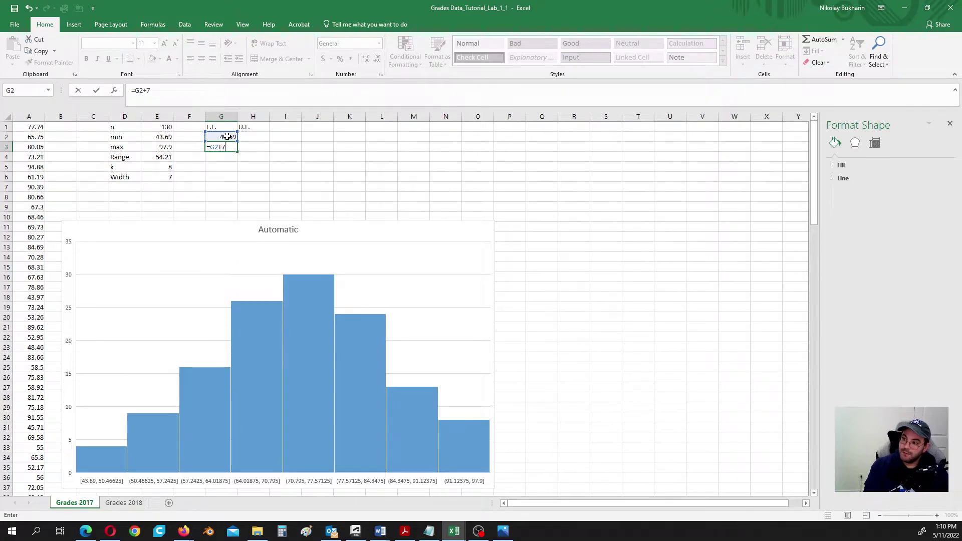
{"action": "key", "text": "Return"}
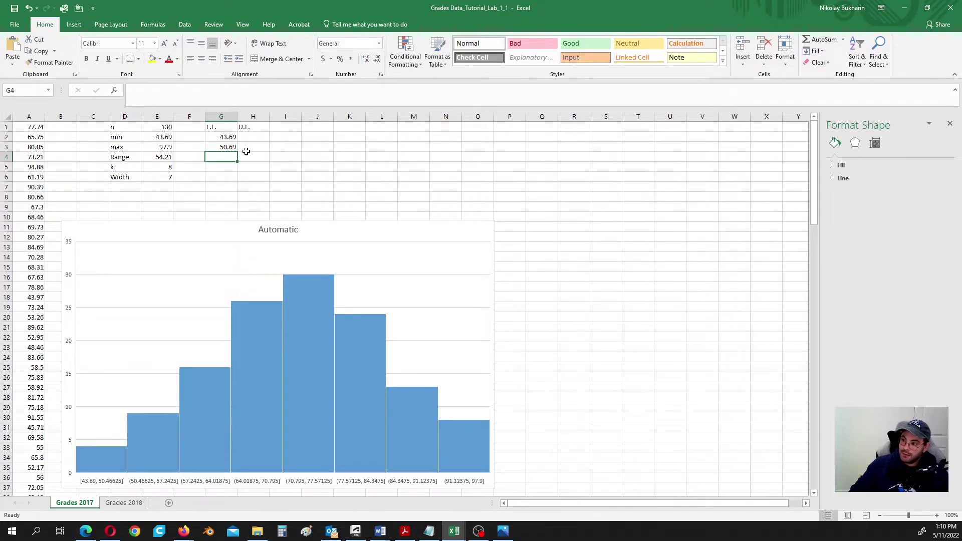
{"action": "left_click", "coordinate": [233, 148]}
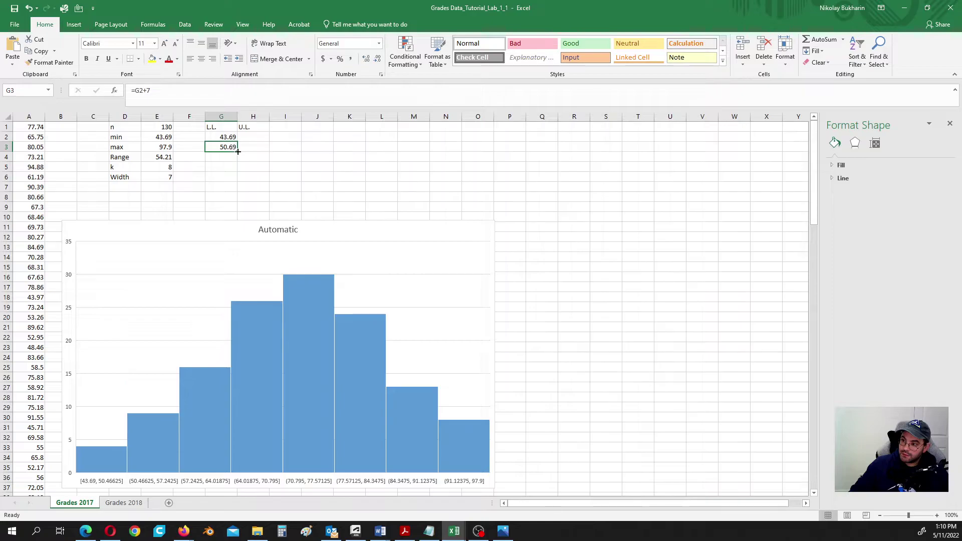
{"action": "left_click_drag", "start_coordinate": [237, 151], "coordinate": [235, 211]}
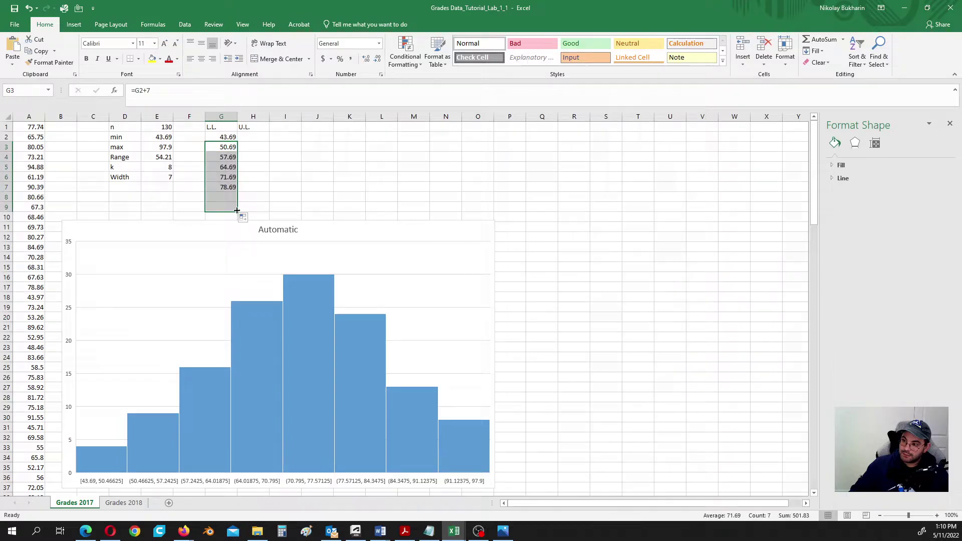
- Enter 50.68 in H2 as the first upper class limit
{"action": "left_click", "coordinate": [259, 138]}
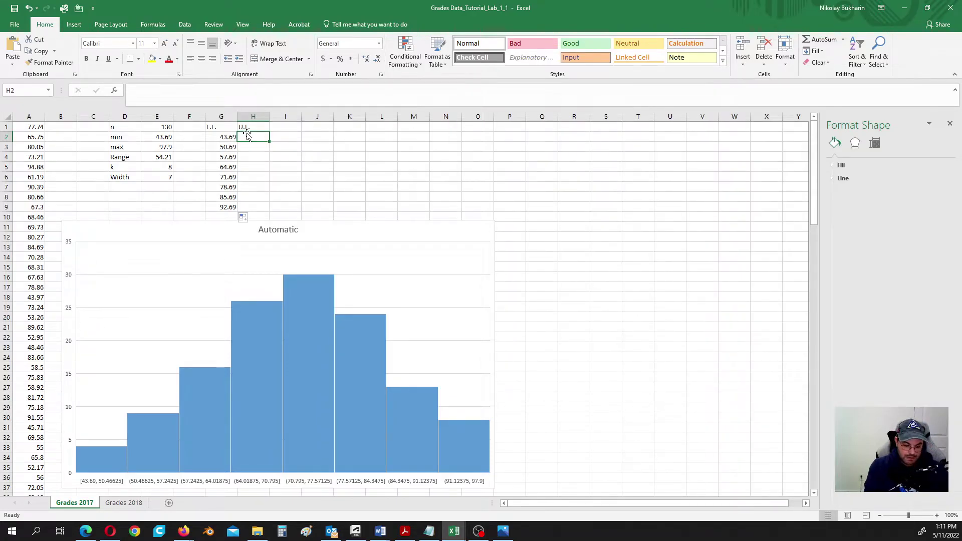
{"action": "type", "text": "50"}
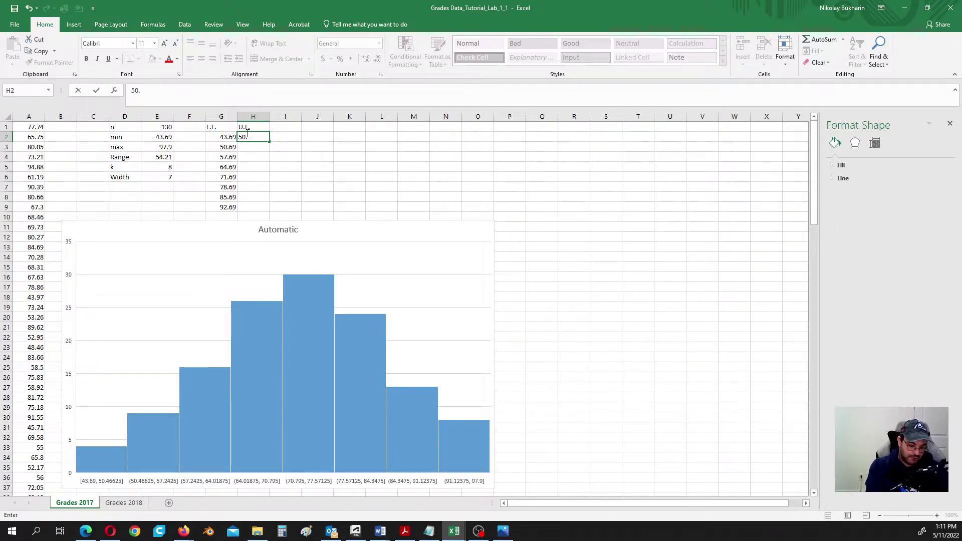
{"action": "type", "text": ".68"}
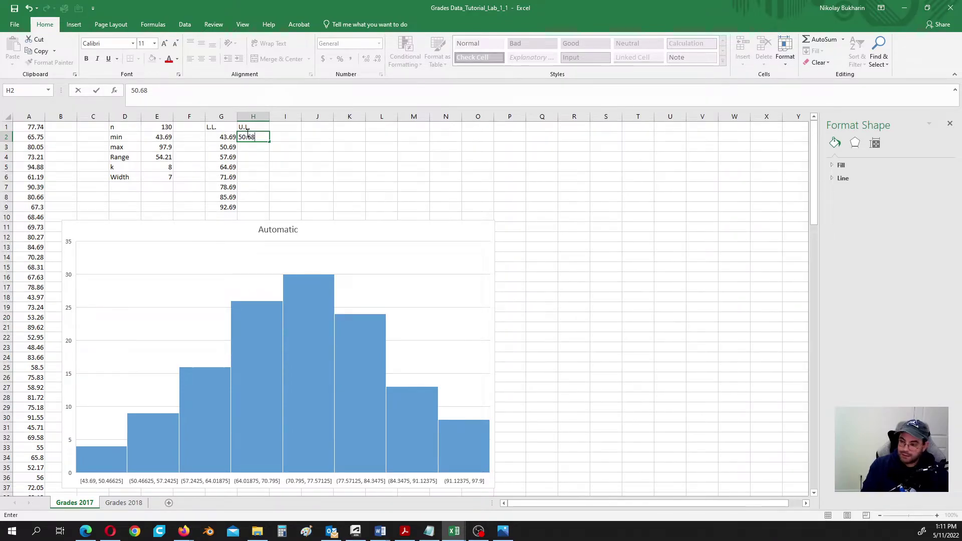
{"action": "key", "text": "Return"}
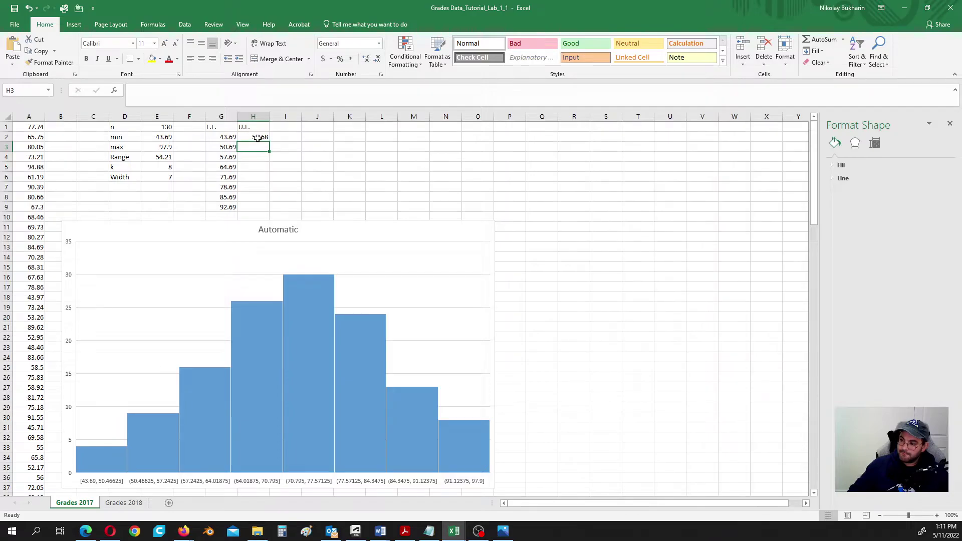
{"action": "left_click", "coordinate": [258, 138]}
- Calculate the second upper limit in H3 with =H2+7 and fill the formula down to H9
{"action": "left_click", "coordinate": [252, 146]}
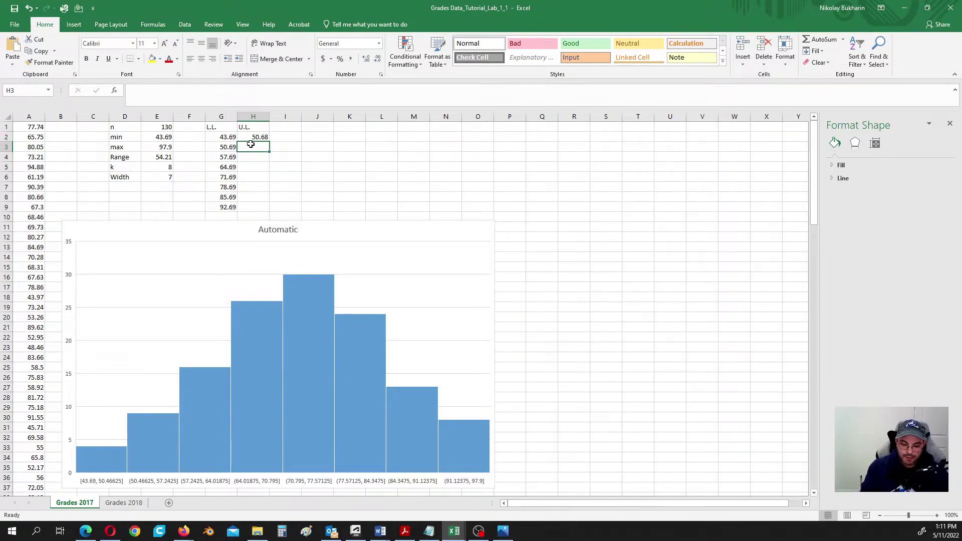
{"action": "type", "text": "="}
{"action": "left_click", "coordinate": [252, 137]}
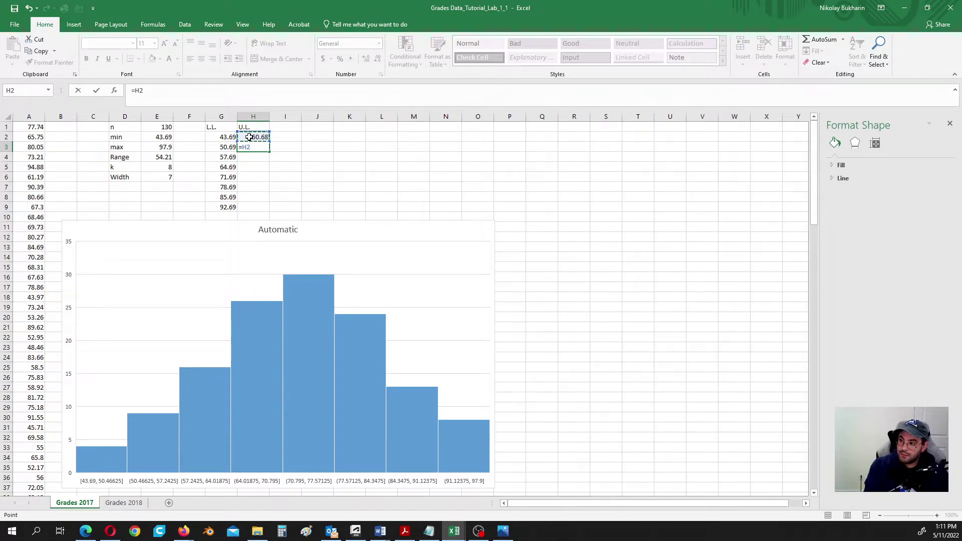
{"action": "type", "text": "+7"}
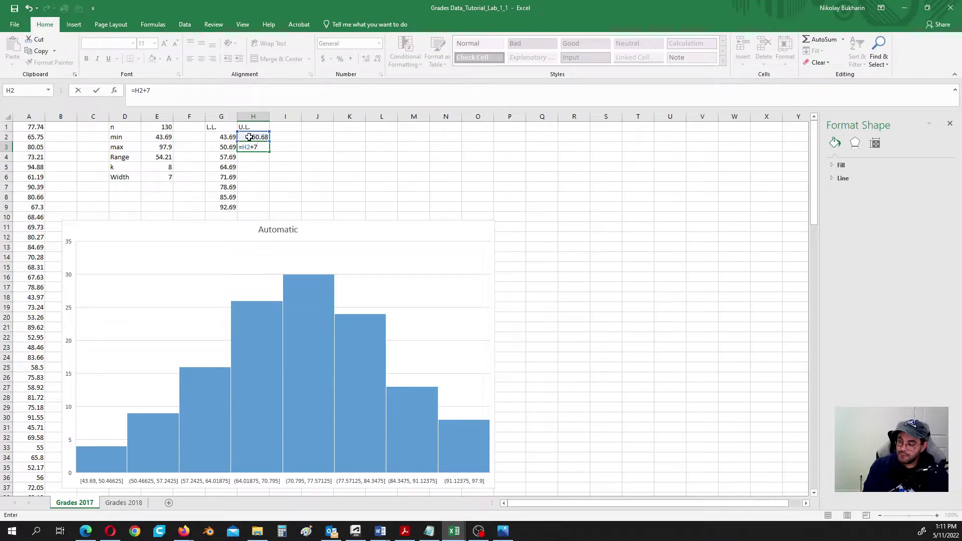
{"action": "key", "text": "Return"}
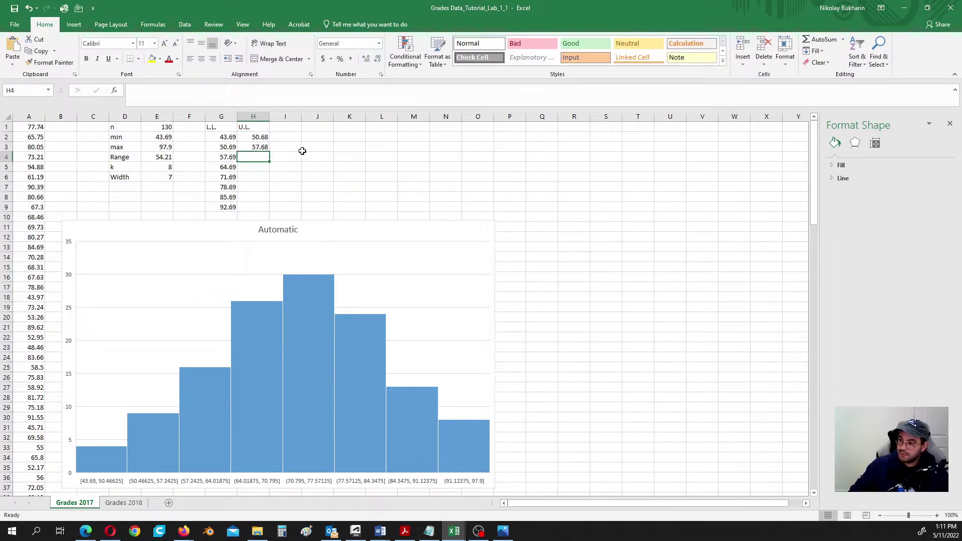
{"action": "left_click", "coordinate": [266, 147]}
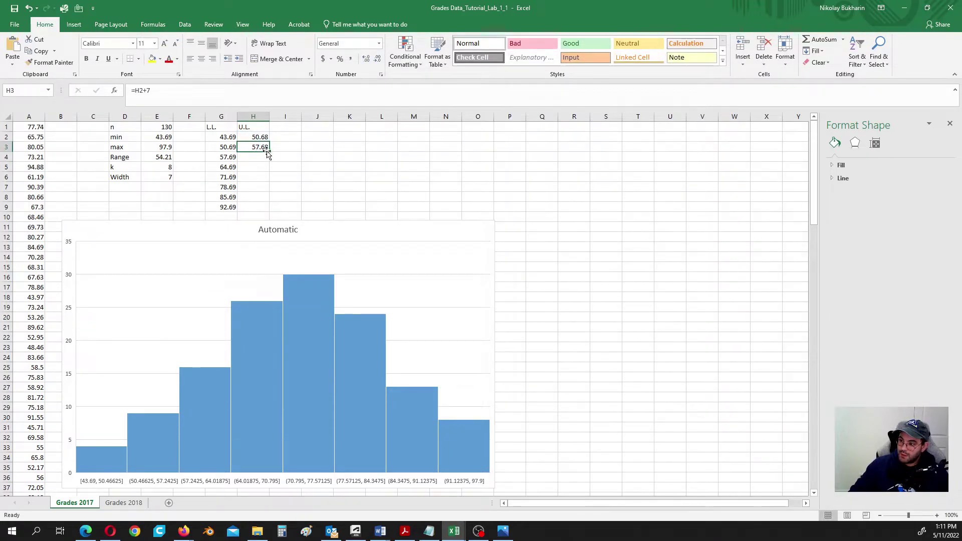
{"action": "double_click", "coordinate": [270, 150]}
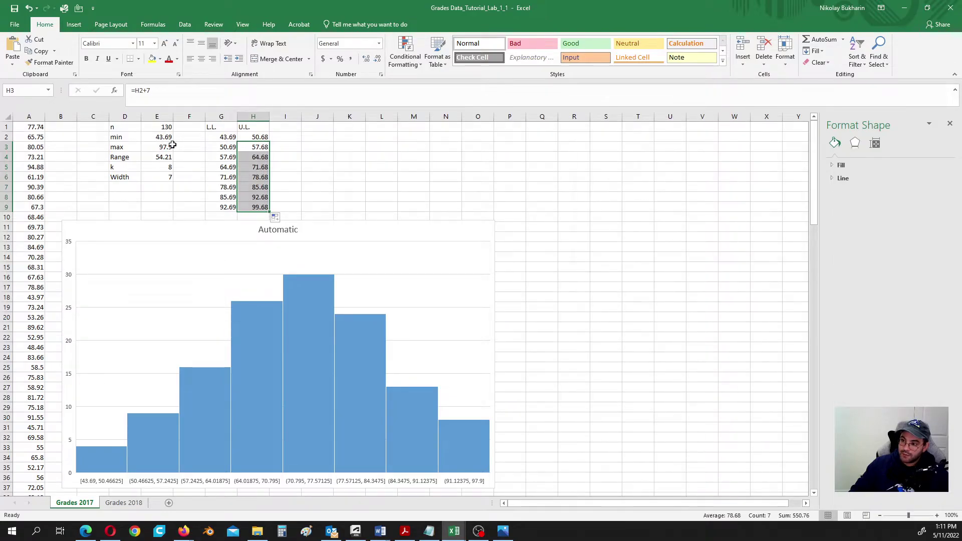
- Add the heading "Frequencies" in I1 and widen column I to fit it
{"action": "left_click", "coordinate": [290, 127]}
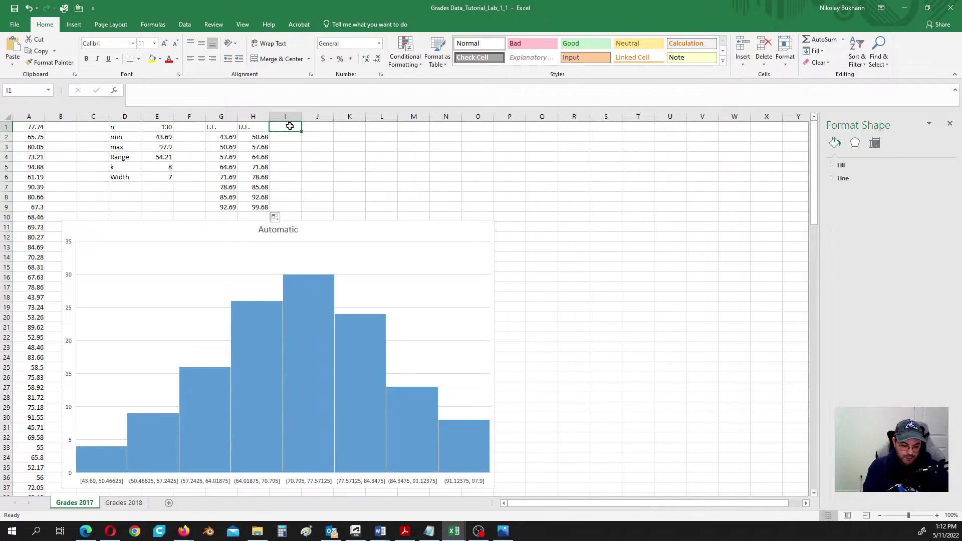
{"action": "type", "text": "Frequenc"}
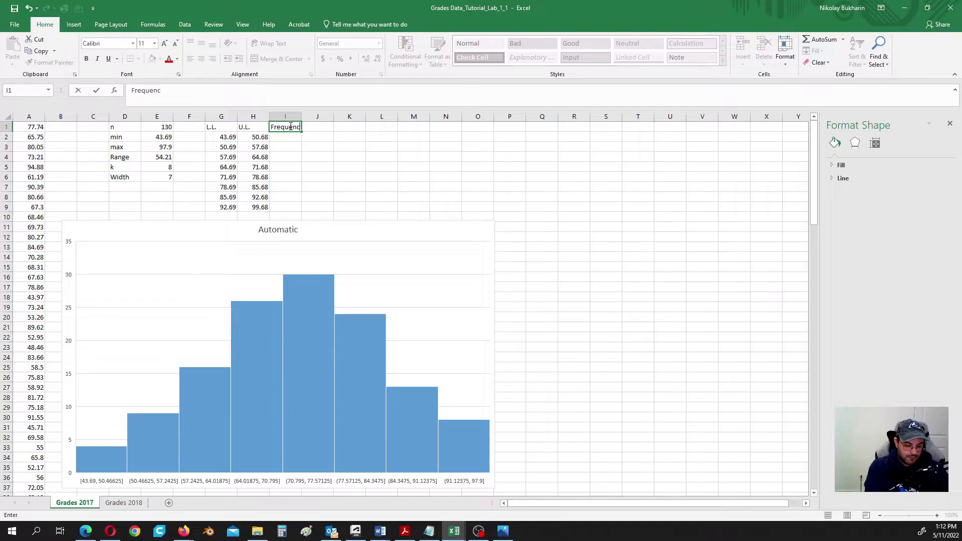
{"action": "type", "text": "ies"}
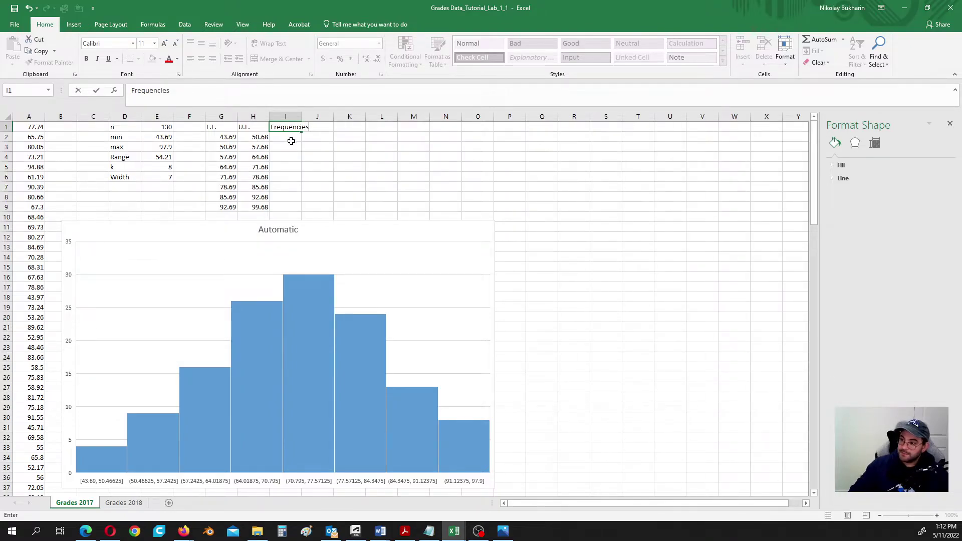
{"action": "key", "text": "Return"}
{"action": "left_click_drag", "start_coordinate": [302, 119], "coordinate": [313, 119]}
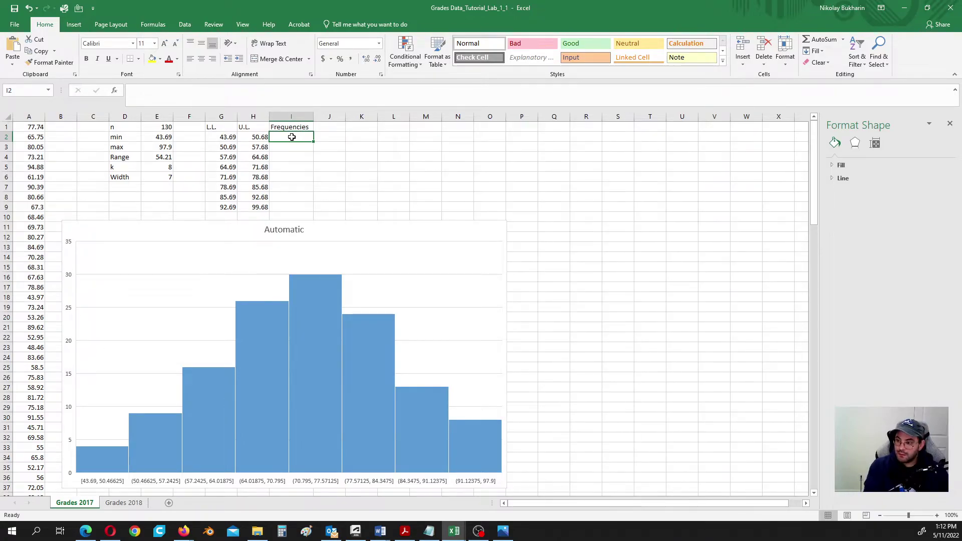
- Calculate the class frequencies in I2:I9 with the array formula =FREQUENCY(A:A,H2:H9), using the upper limits as bins
{"action": "type", "text": "="}
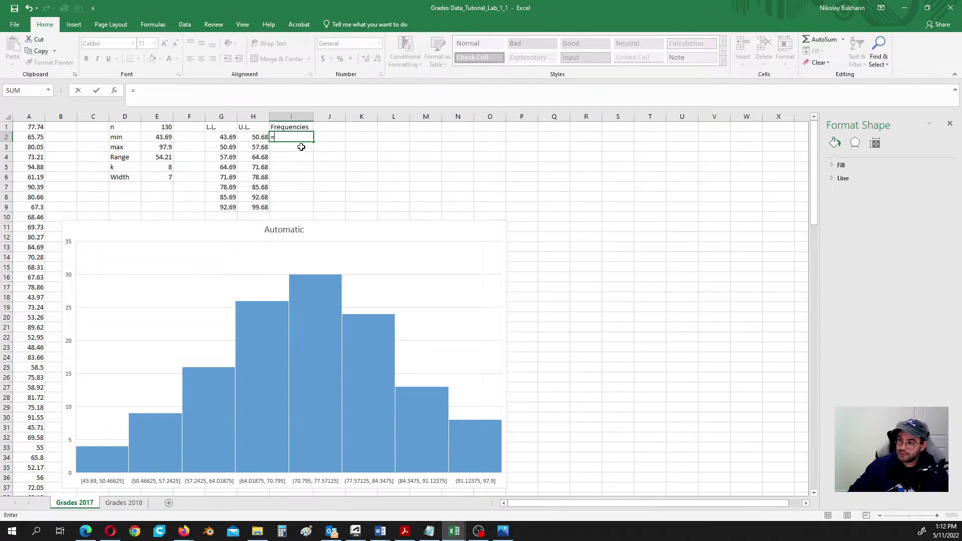
{"action": "key", "text": "Escape"}
{"action": "left_click_drag", "start_coordinate": [295, 136], "coordinate": [292, 208]}
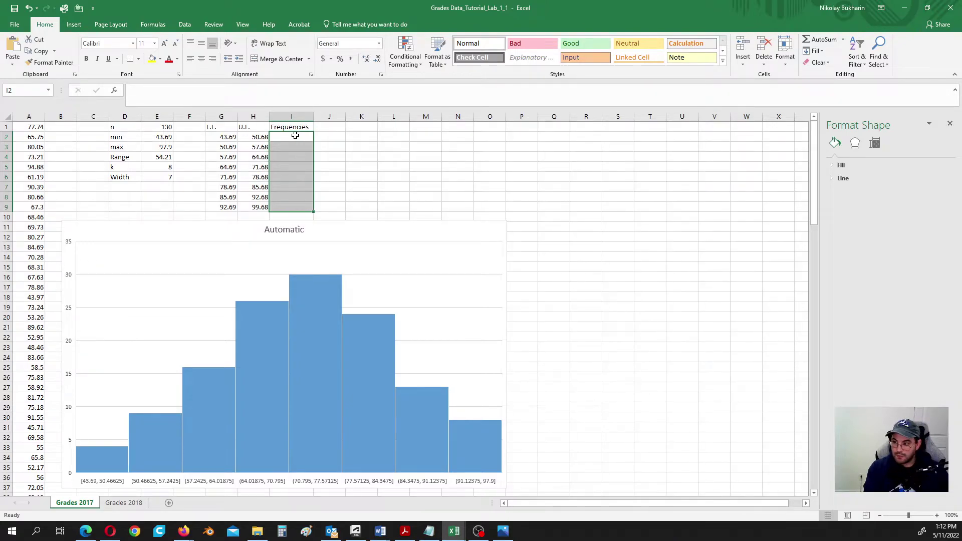
{"action": "type", "text": "=f"}
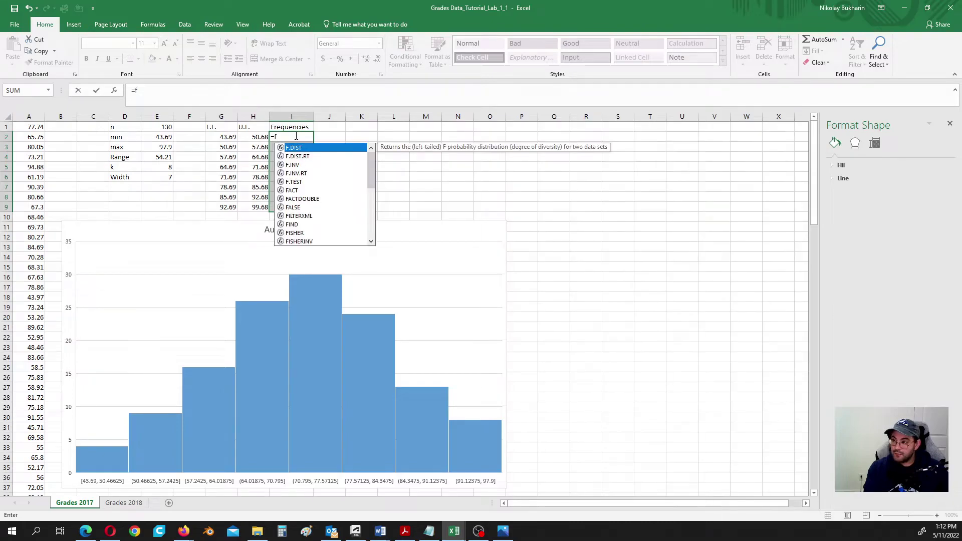
{"action": "type", "text": "re"}
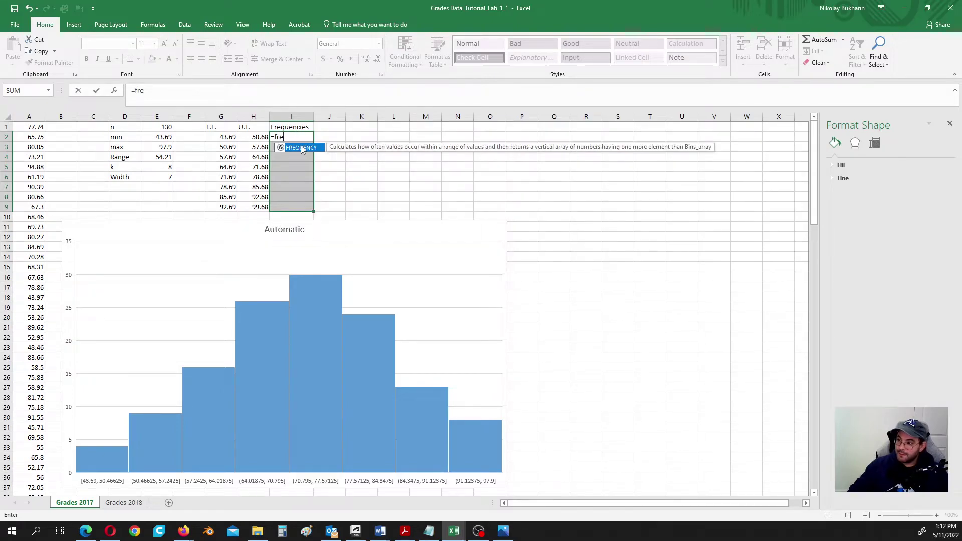
{"action": "double_click", "coordinate": [303, 149]}
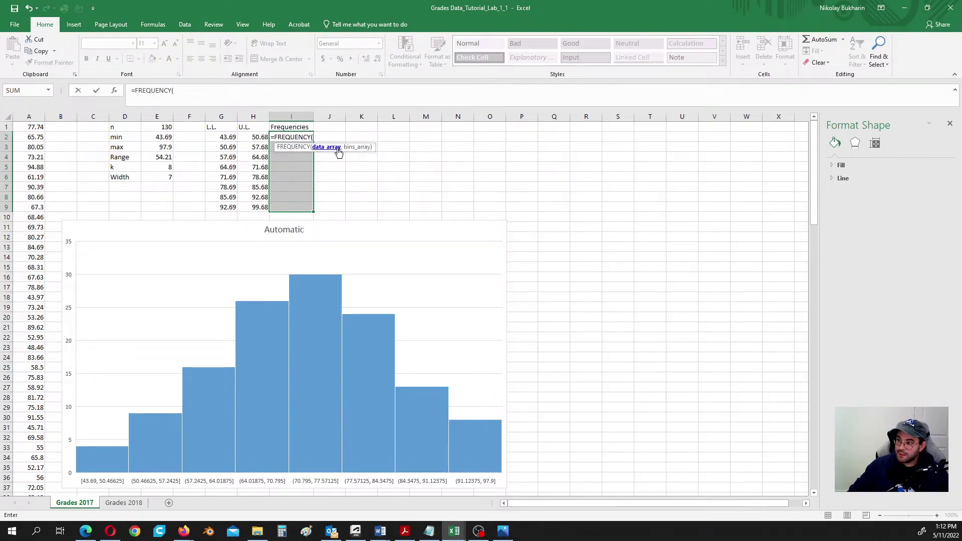
{"action": "left_click", "coordinate": [37, 117]}
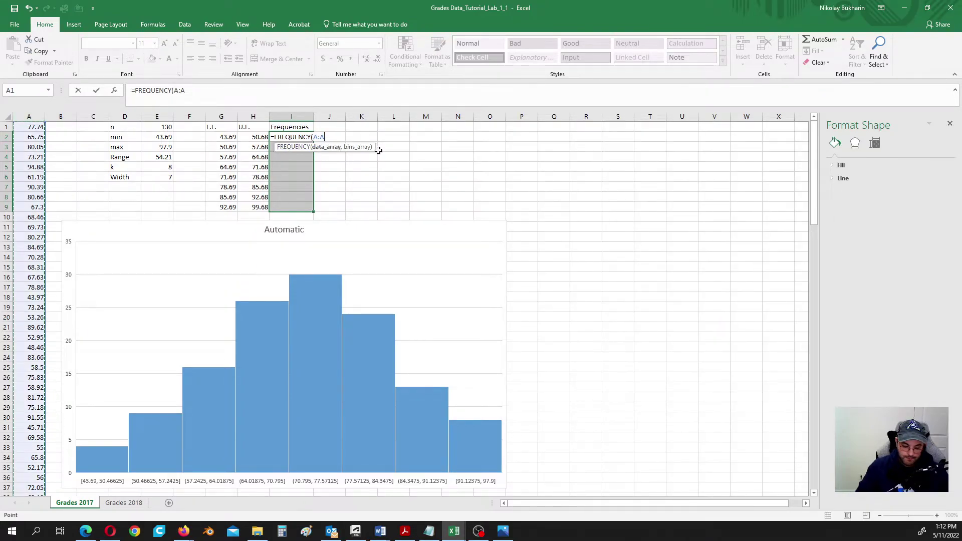
{"action": "type", "text": ","}
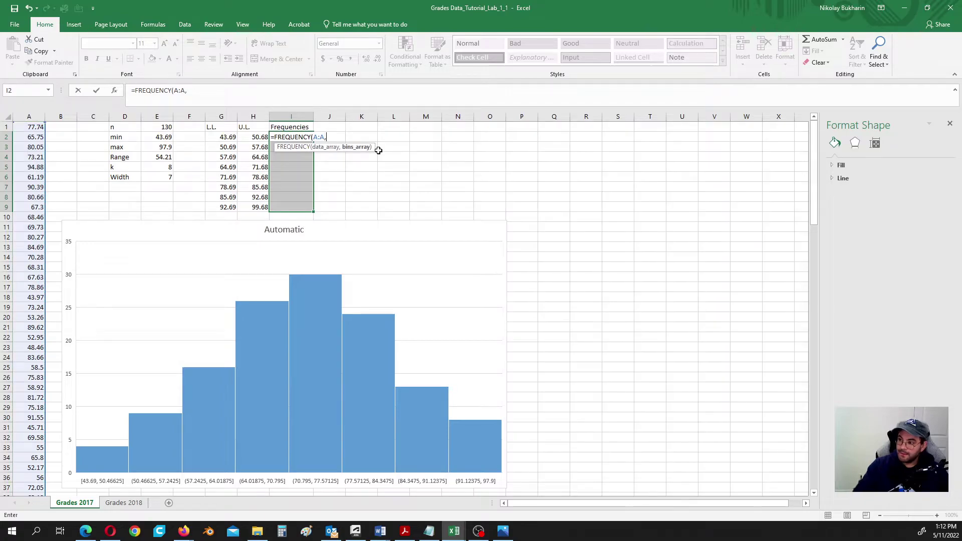
{"action": "left_click", "coordinate": [254, 136]}
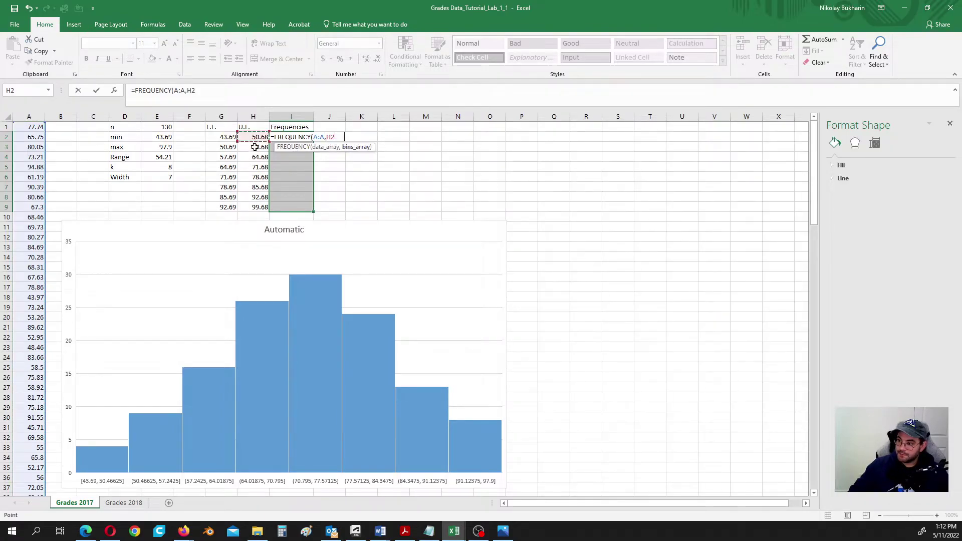
{"action": "left_click_drag", "start_coordinate": [255, 147], "coordinate": [250, 204]}
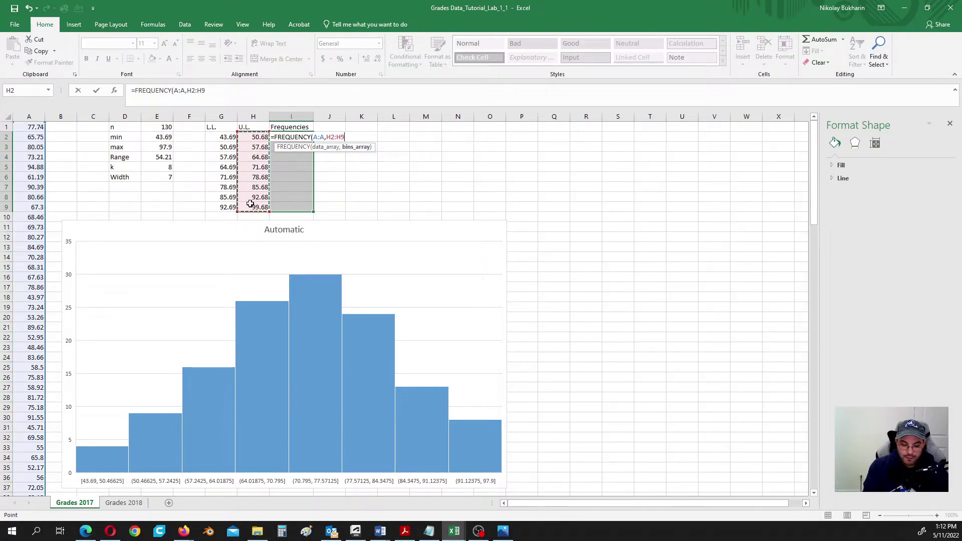
{"action": "type", "text": ")"}
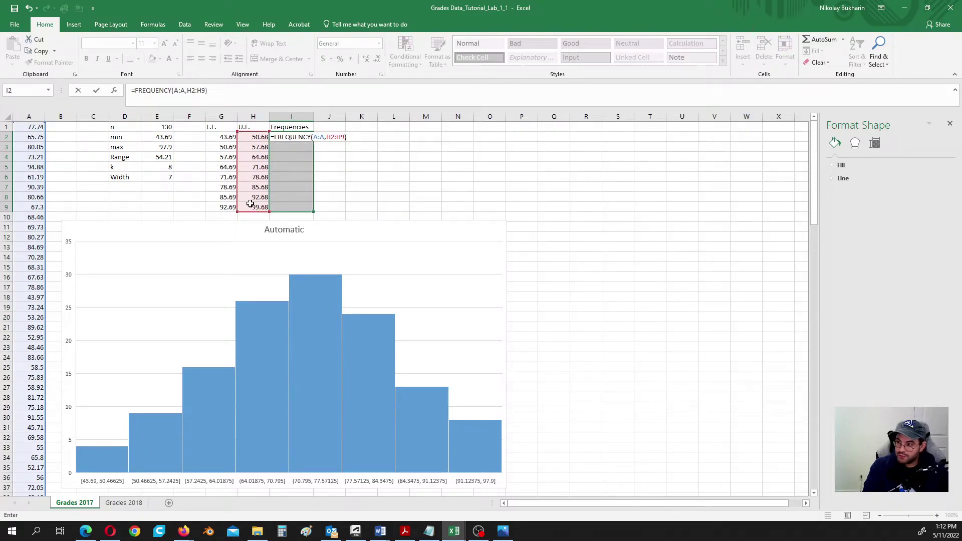
{"action": "key", "text": "ctrl+shift+Return"}
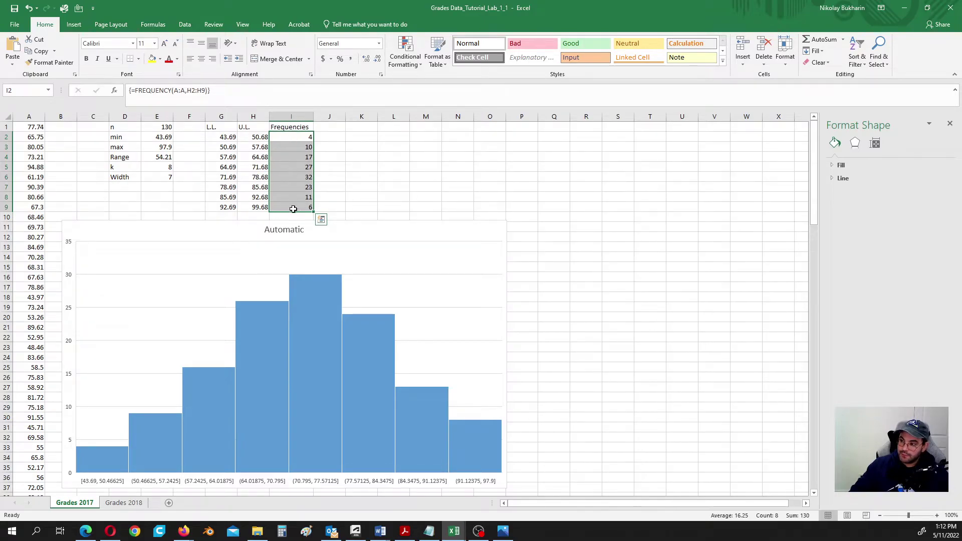
- Move the histogram slightly lower to leave more space beneath the class limits and frequencies table
{"action": "scroll", "coordinate": [281, 221], "scroll_direction": "down", "scroll_amount": 1}
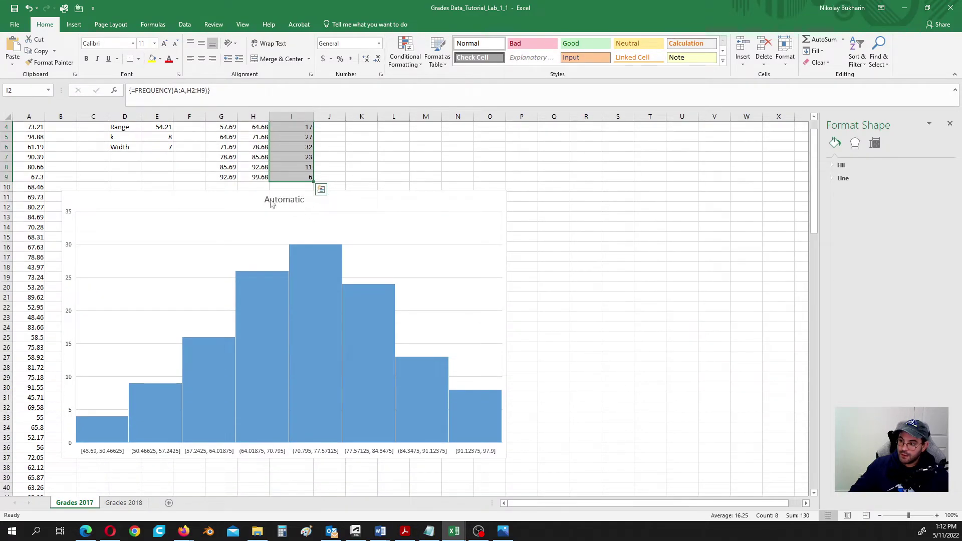
{"action": "left_click", "coordinate": [217, 207]}
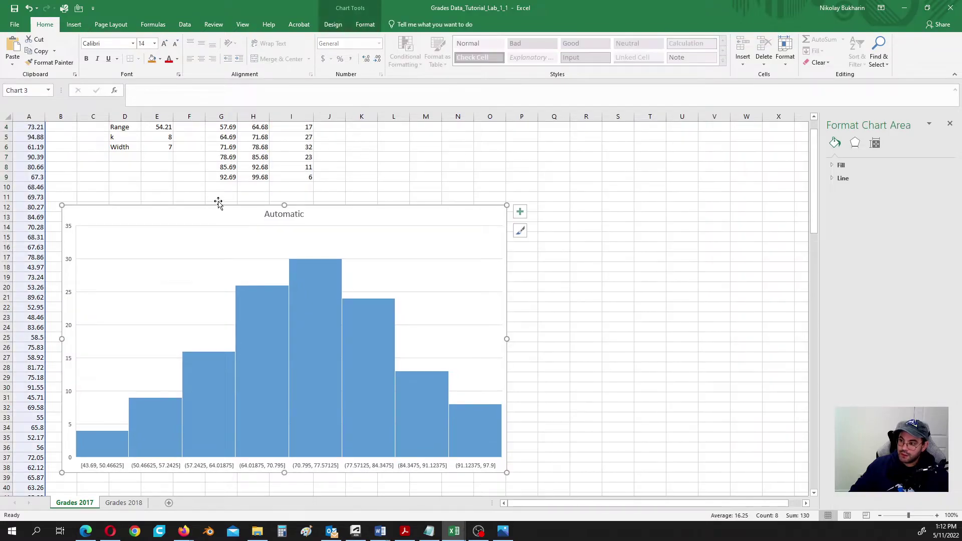
- Enter the label "Total:" in H10, directly beneath the upper class limits
{"action": "left_click", "coordinate": [256, 188]}
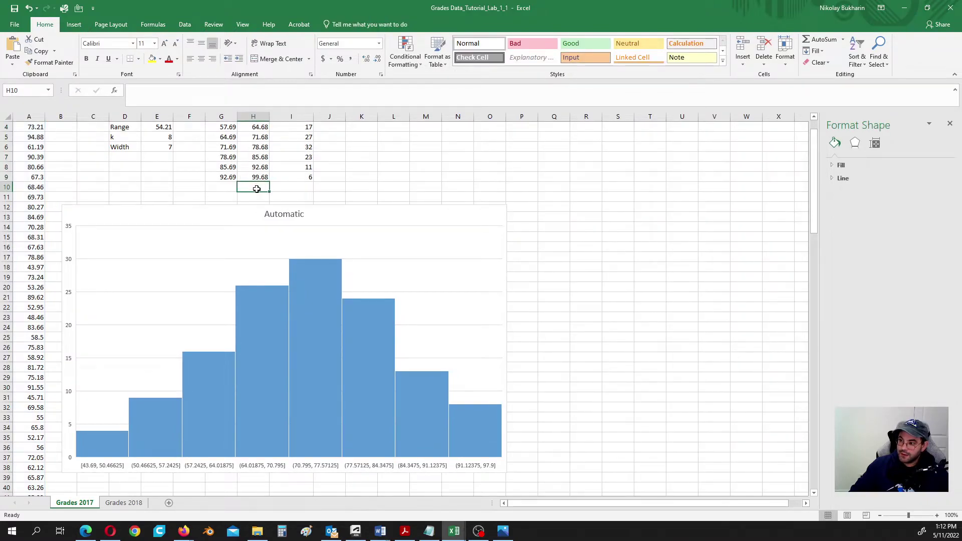
{"action": "scroll", "coordinate": [258, 190], "scroll_direction": "up", "scroll_amount": 1}
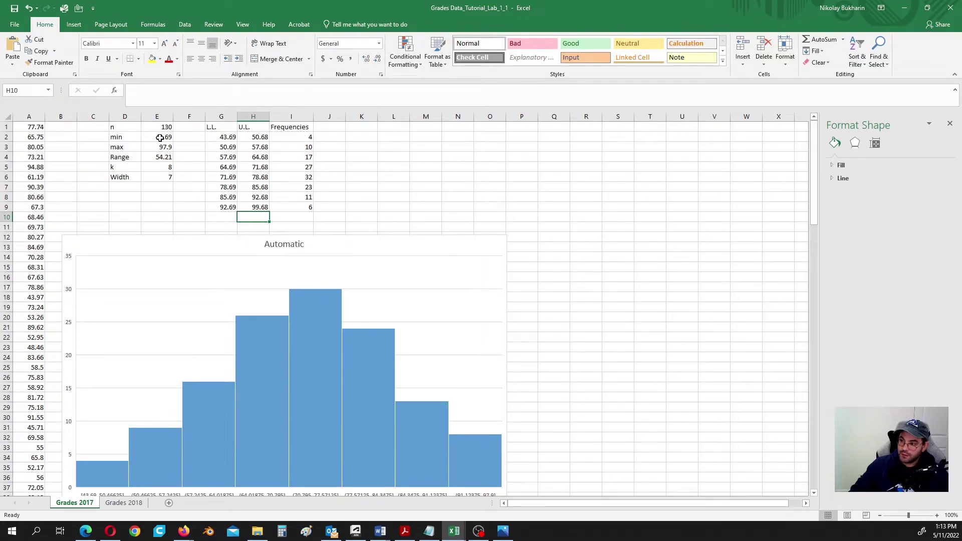
{"action": "type", "text": "Total"}
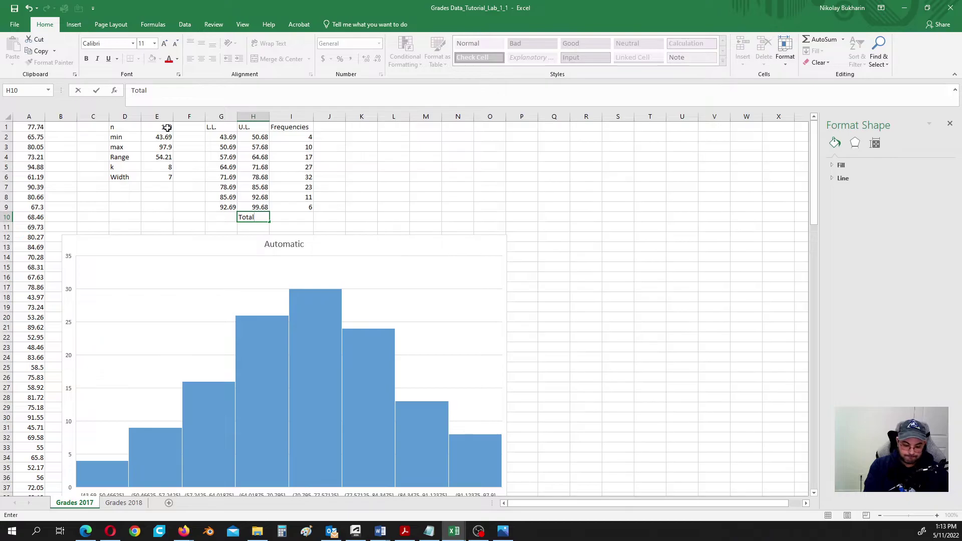
{"action": "type", "text": ":"}
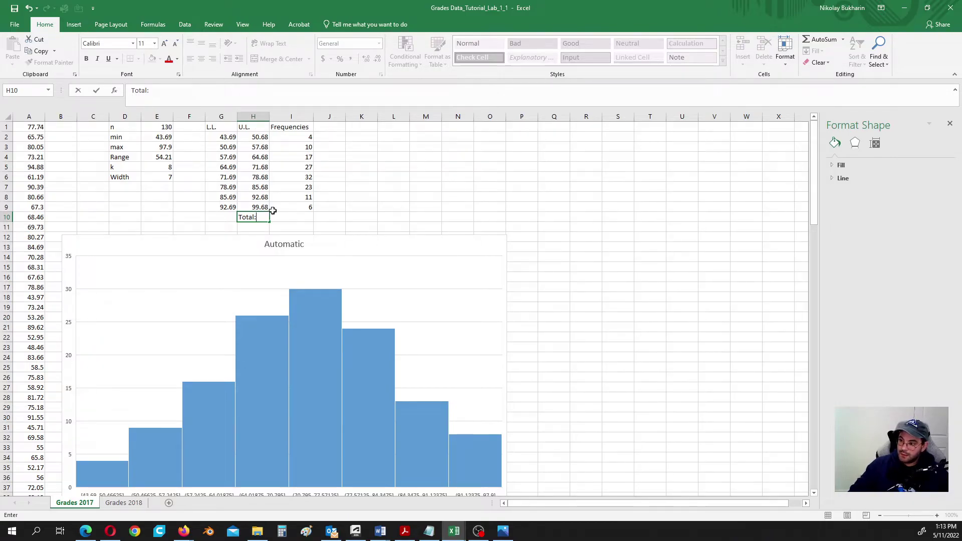
- Calculate the total of the class frequencies in I10 with the formula =SUM(I2:I9)
{"action": "left_click", "coordinate": [295, 217]}
{"action": "type", "text": "="}
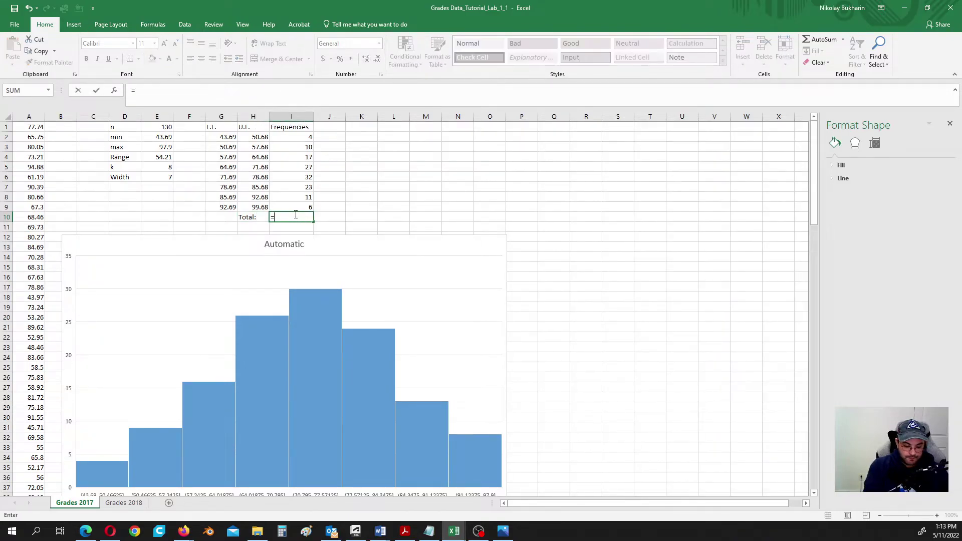
{"action": "type", "text": "sum"}
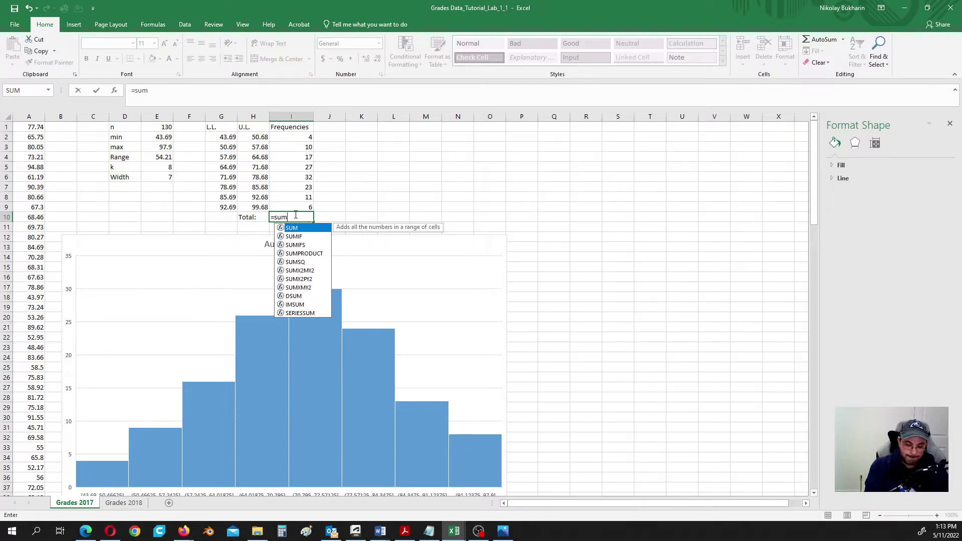
{"action": "type", "text": "("}
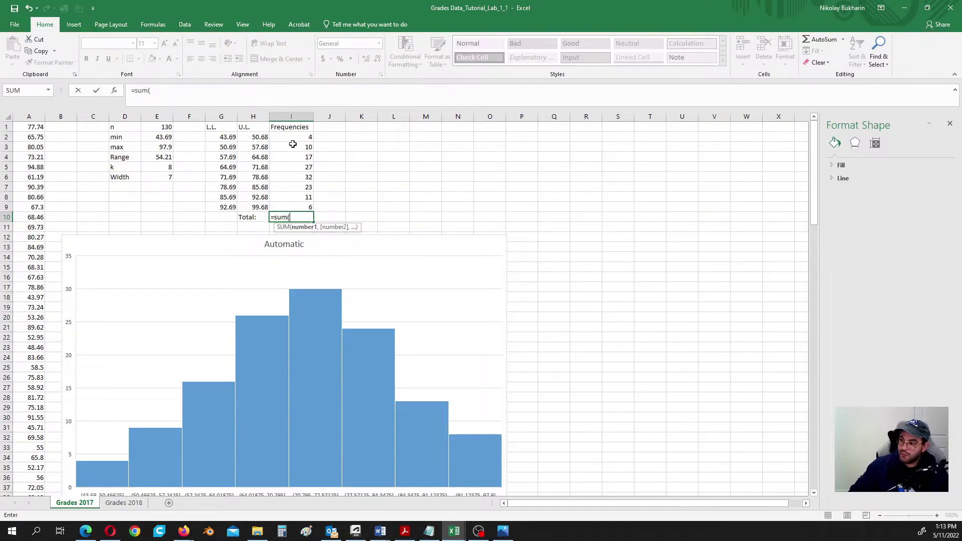
{"action": "left_click_drag", "start_coordinate": [298, 136], "coordinate": [297, 207]}
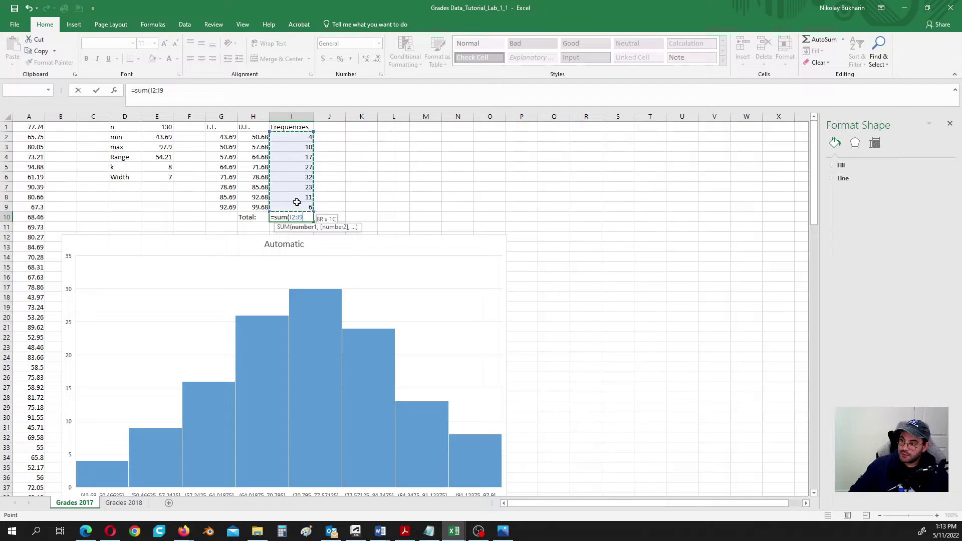
{"action": "type", "text": ")"}
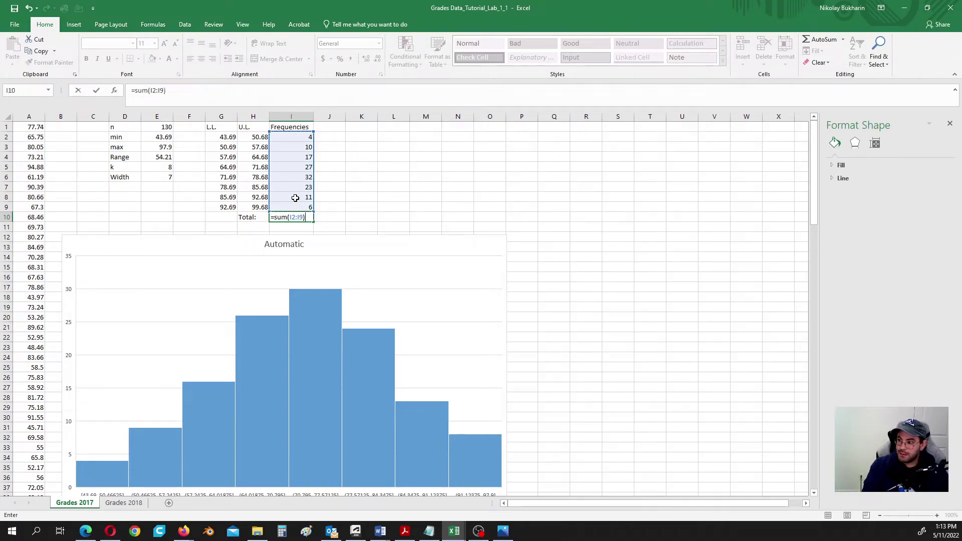
{"action": "key", "text": "Return"}
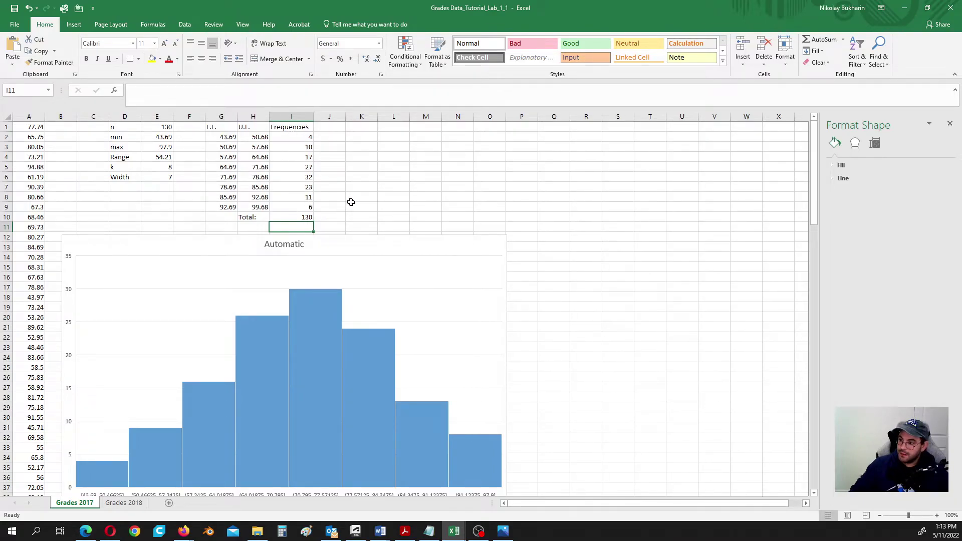
- Add the heading "Classes" in J1 and widen column J slightly
{"action": "left_click", "coordinate": [332, 127]}
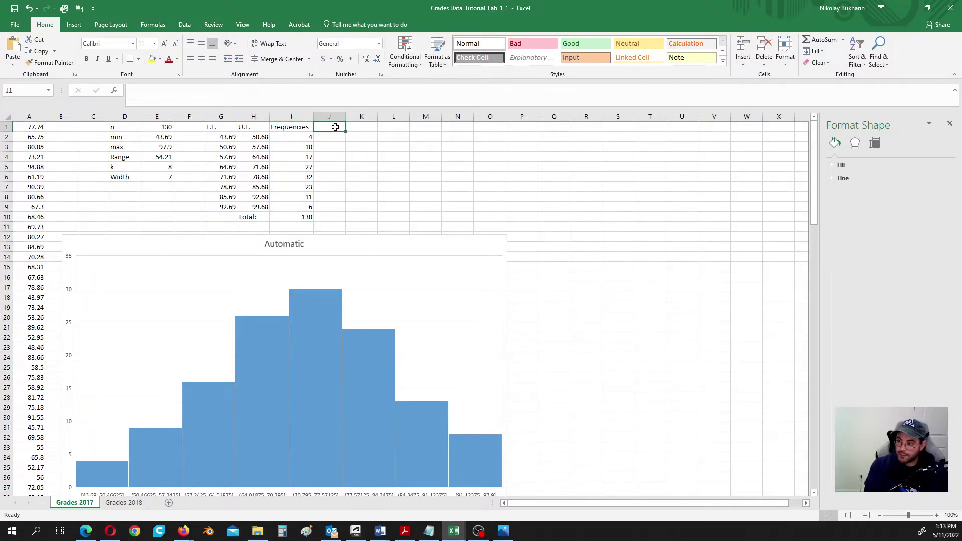
{"action": "type", "text": "Classes"}
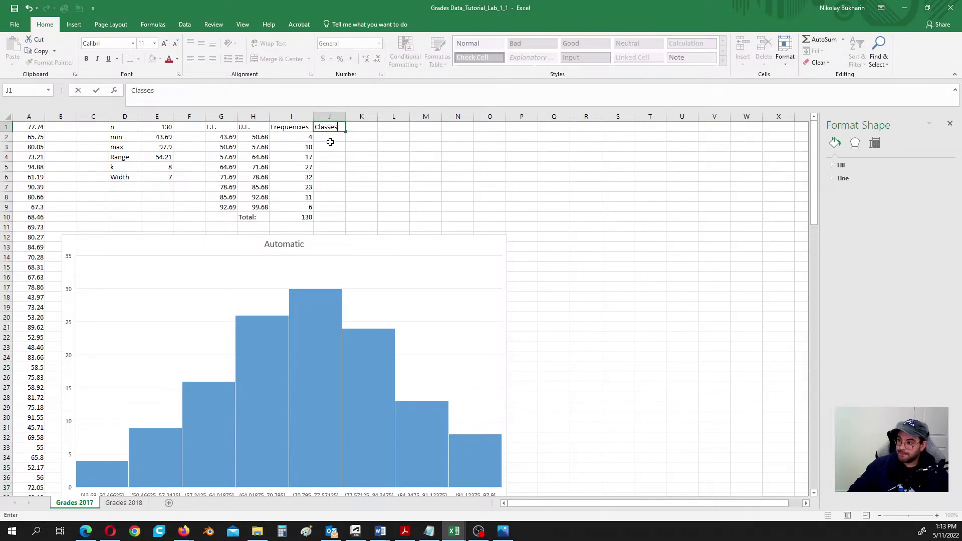
{"action": "key", "text": "Return"}
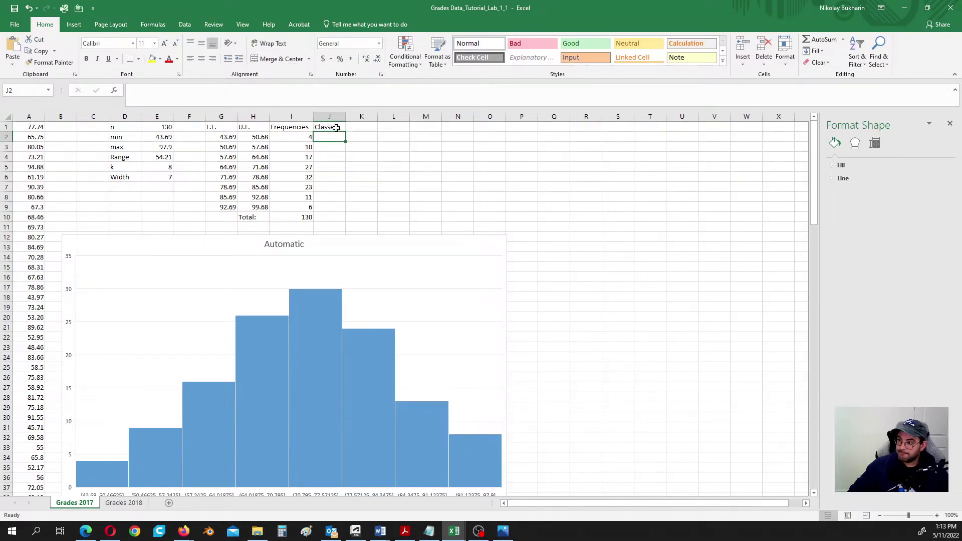
{"action": "left_click_drag", "start_coordinate": [346, 116], "coordinate": [353, 116]}
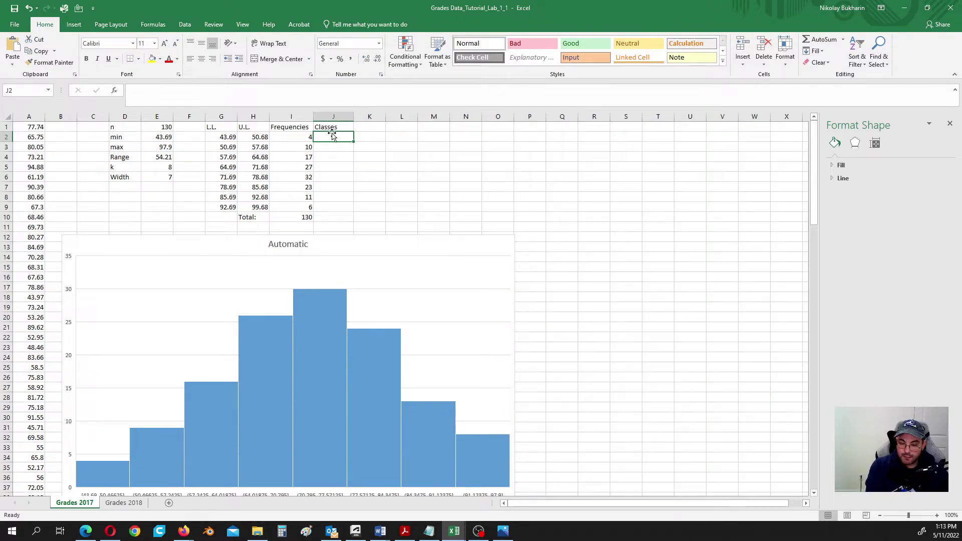
- Enter the first class interval label (43.69-50.68) in J2
{"action": "type", "text": "("}
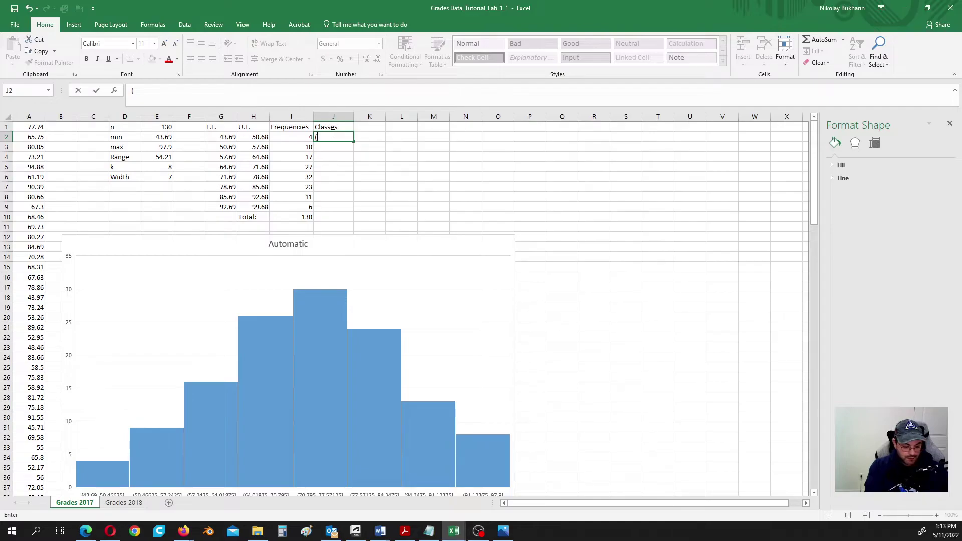
{"action": "type", "text": "43"}
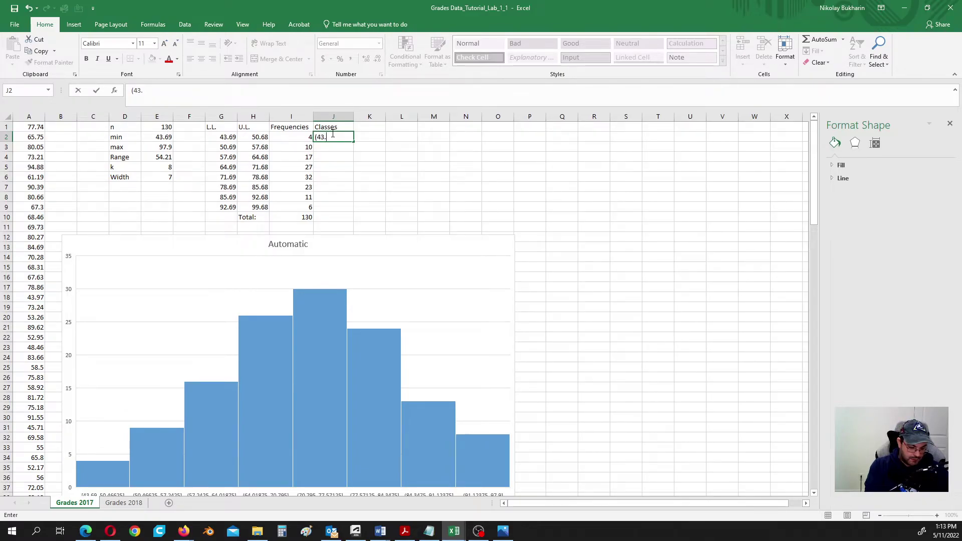
{"action": "type", "text": ".69-5"}
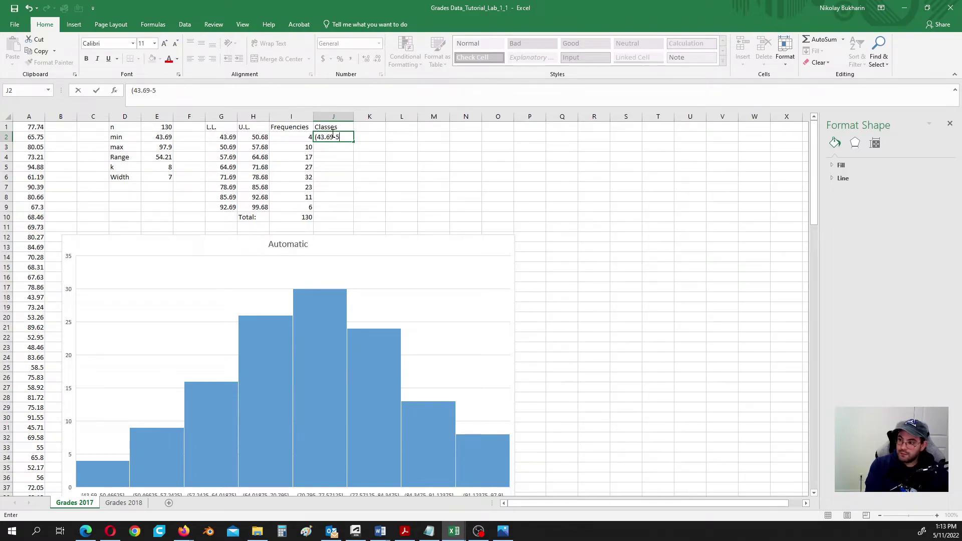
{"action": "type", "text": "0."}
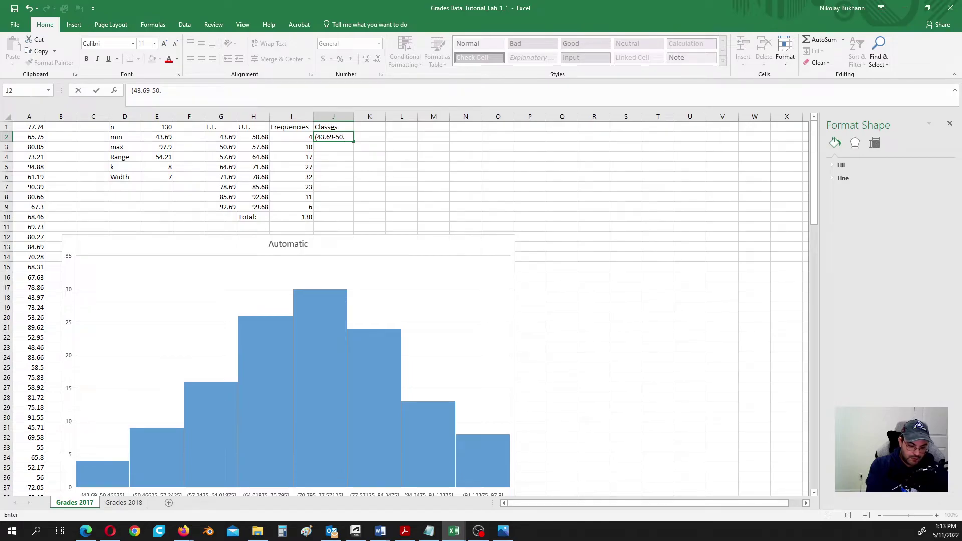
{"action": "type", "text": "68"}
{"action": "key", "text": "Return"}
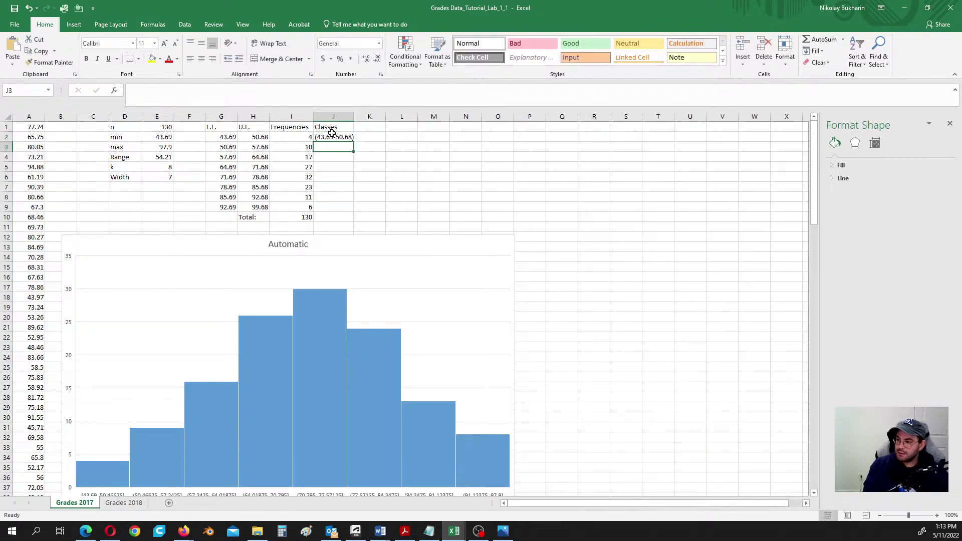
- Enter (50.69-57.68) in J3, accept the Flash Fill suggestions for the remaining classes through J9, and widen column J
{"action": "type", "text": "(50.69-57.68)"}
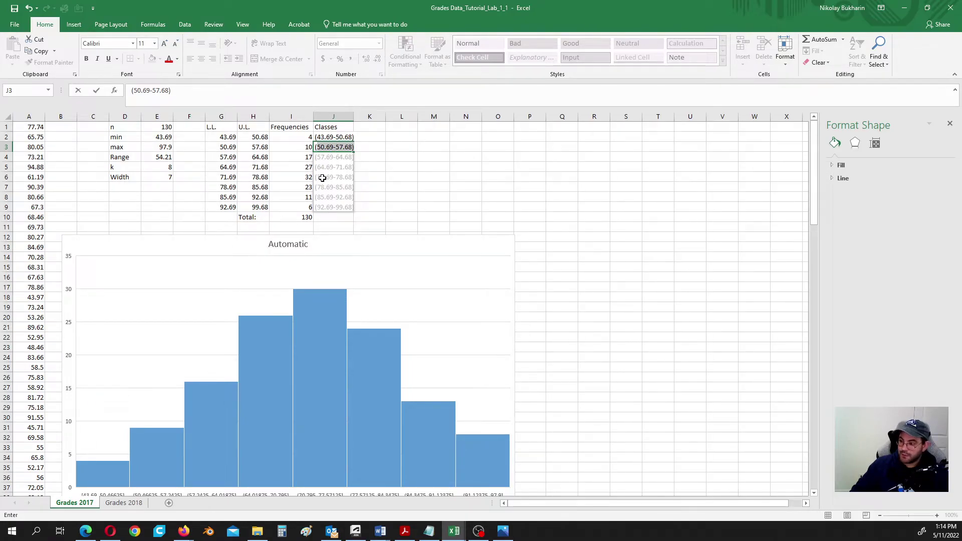
{"action": "key", "text": "Return"}
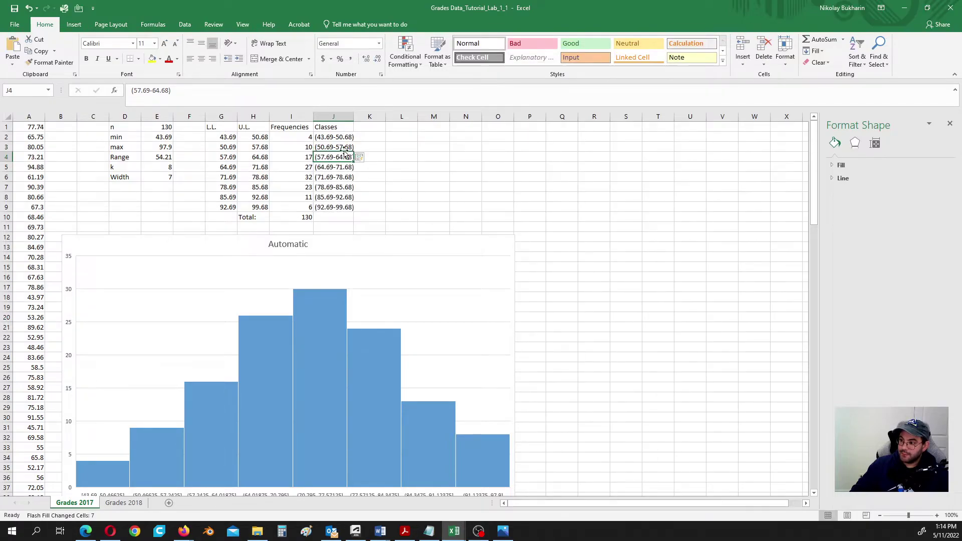
{"action": "left_click_drag", "start_coordinate": [353, 122], "coordinate": [371, 121]}
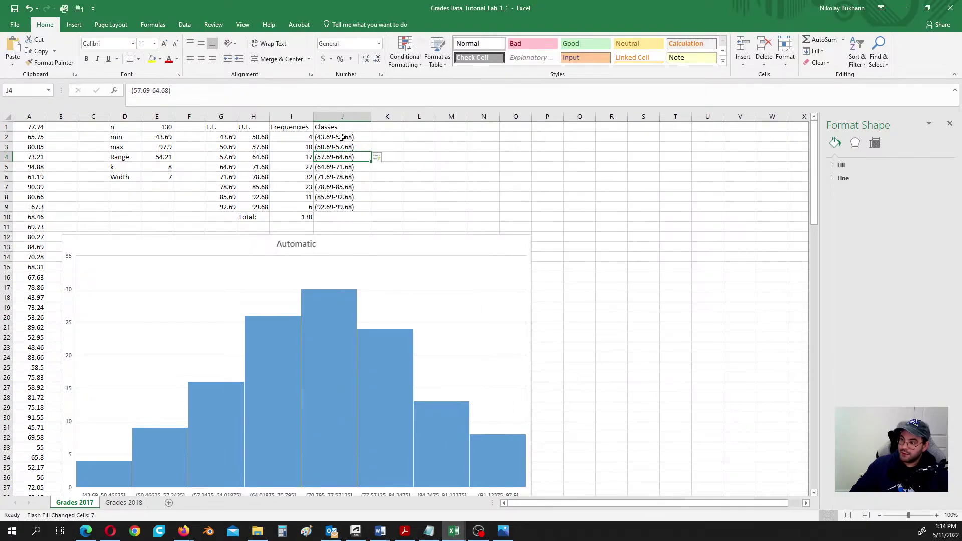
- Center the contents of the frequency table in G1:J9, including its headings
{"action": "left_click_drag", "start_coordinate": [210, 126], "coordinate": [323, 208]}
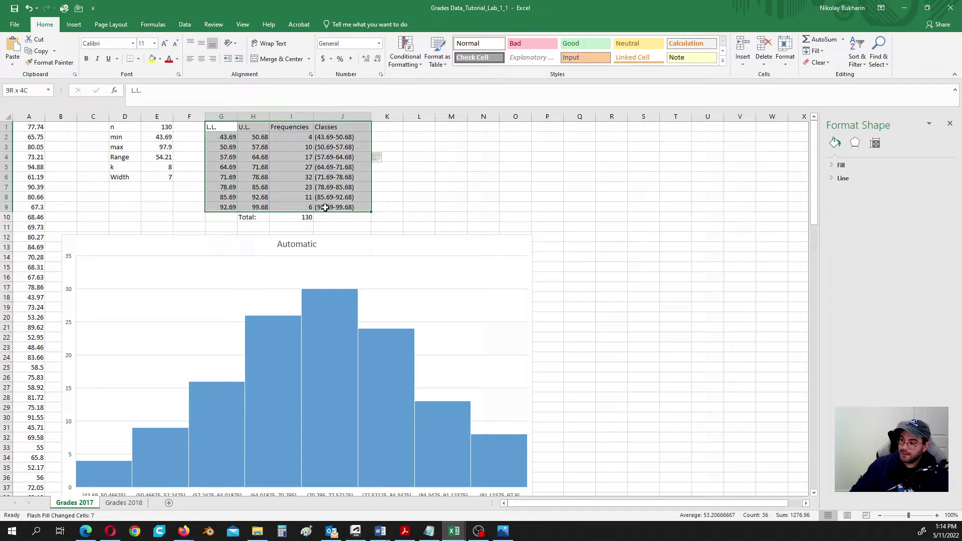
{"action": "left_click", "coordinate": [200, 61]}
{"action": "left_click", "coordinate": [406, 149]}
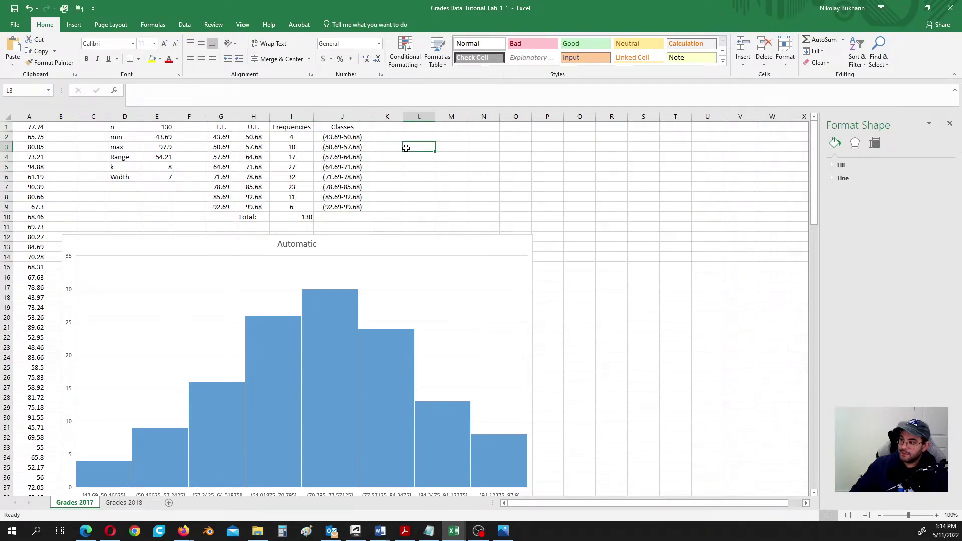
- Center and bold the total label and its sum in H10:I10
{"action": "scroll", "coordinate": [376, 215], "scroll_direction": "down", "scroll_amount": 1}
{"action": "scroll", "coordinate": [376, 214], "scroll_direction": "up", "scroll_amount": 1}
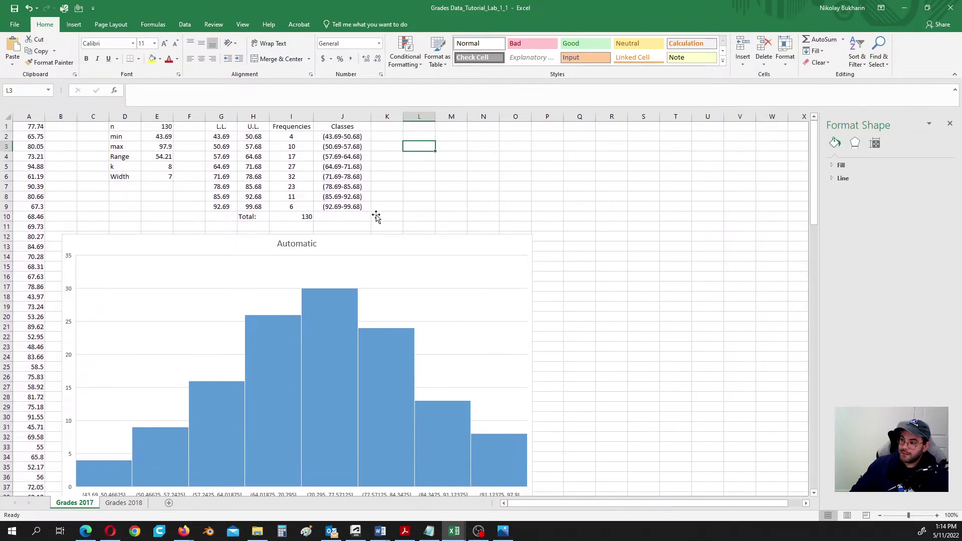
{"action": "left_click_drag", "start_coordinate": [248, 217], "coordinate": [304, 217]}
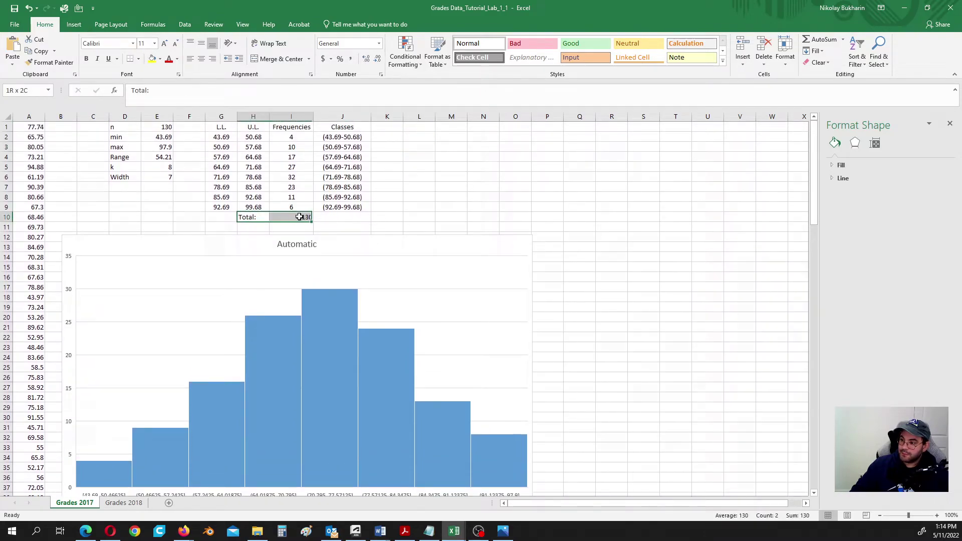
{"action": "left_click", "coordinate": [201, 59]}
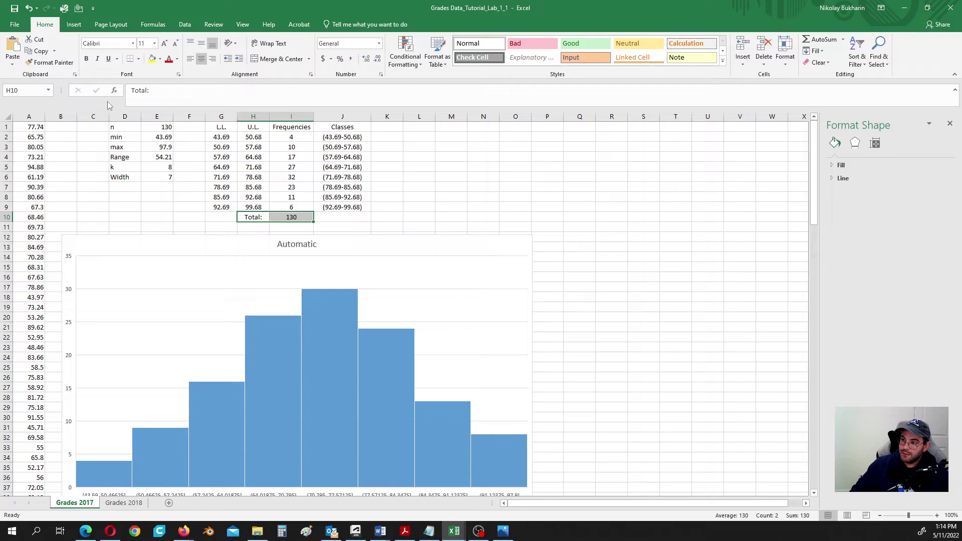
{"action": "left_click", "coordinate": [86, 59]}
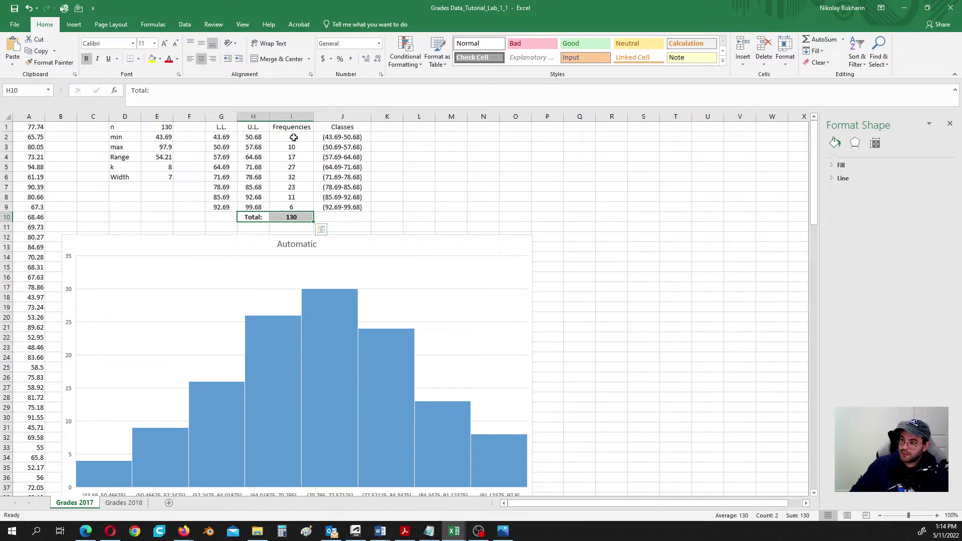
- Insert a 2-D clustered column chart from the class frequencies in I2:I9
{"action": "left_click_drag", "start_coordinate": [294, 136], "coordinate": [293, 207]}
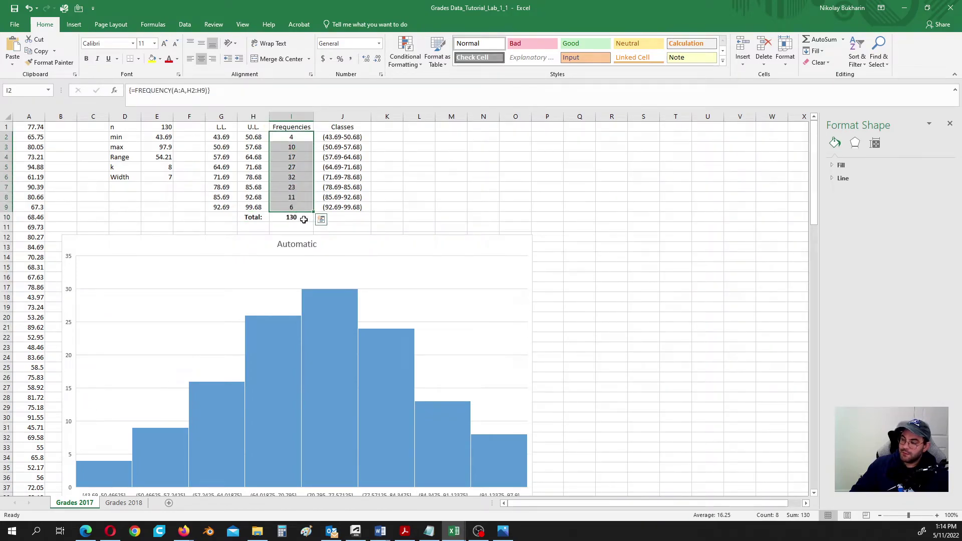
{"action": "left_click", "coordinate": [74, 24]}
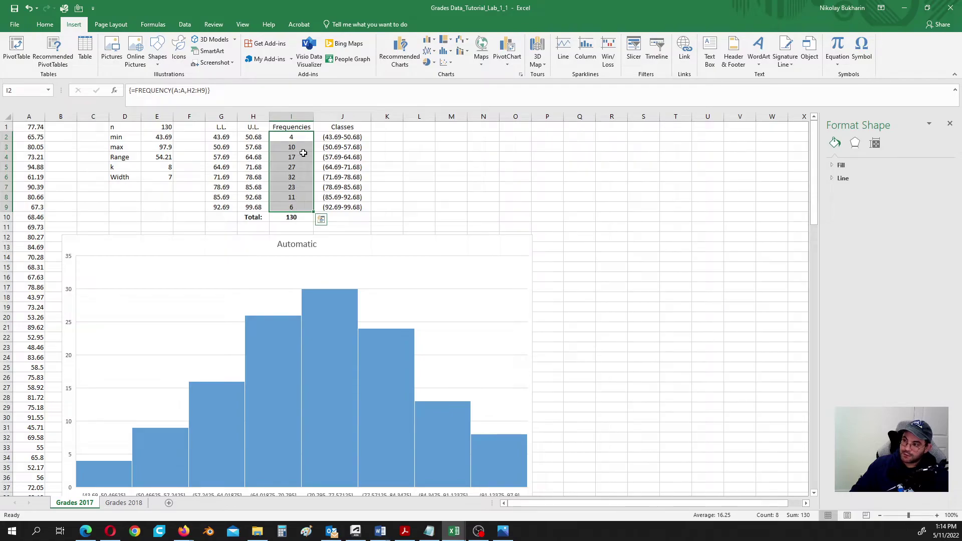
{"action": "left_click", "coordinate": [434, 44]}
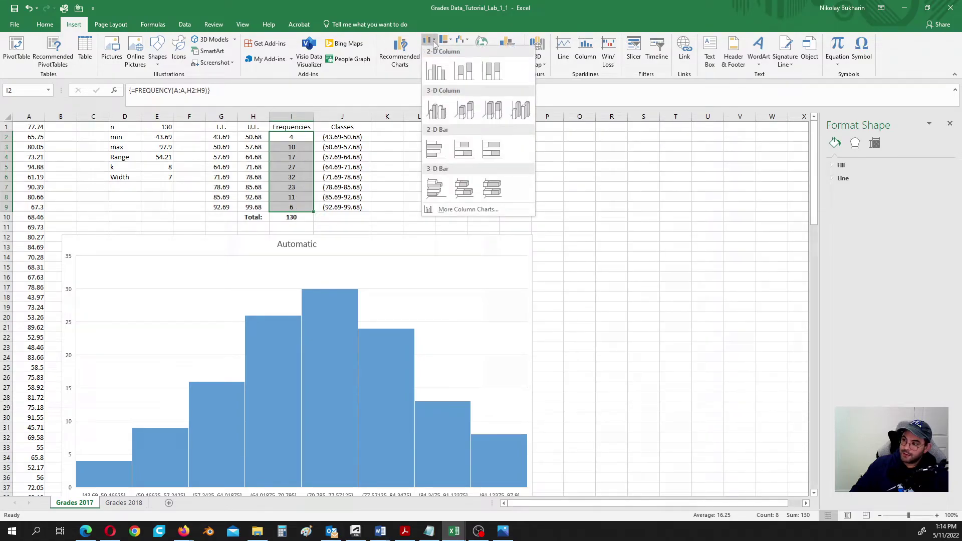
{"action": "left_click", "coordinate": [436, 71]}
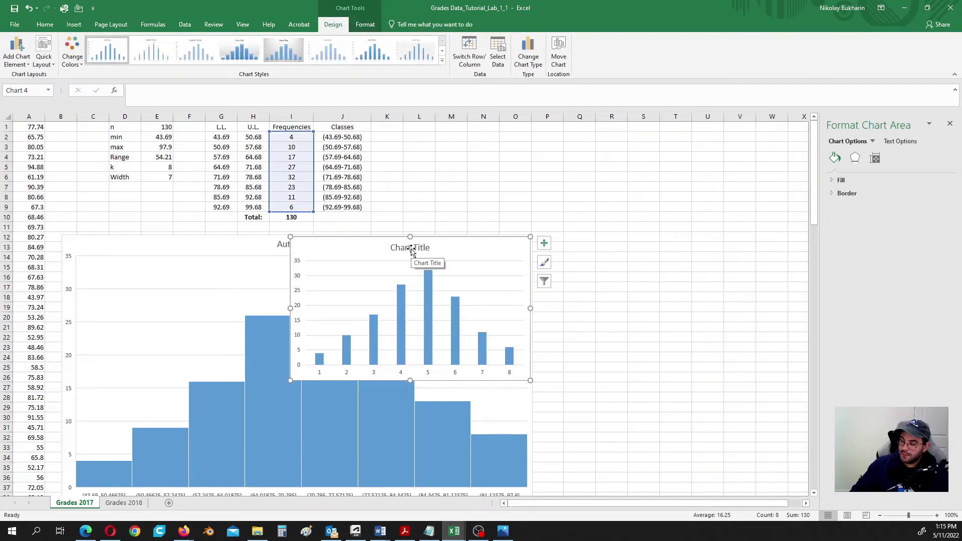
- Change the new column chart's title to "Manual"
{"action": "left_click", "coordinate": [411, 249]}
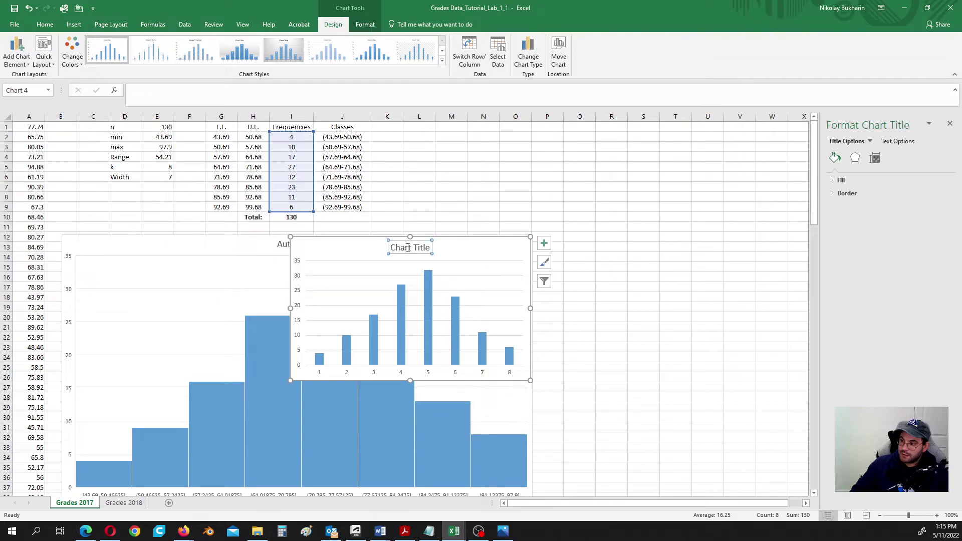
{"action": "double_click", "coordinate": [408, 251]}
{"action": "triple_click", "coordinate": [408, 251]}
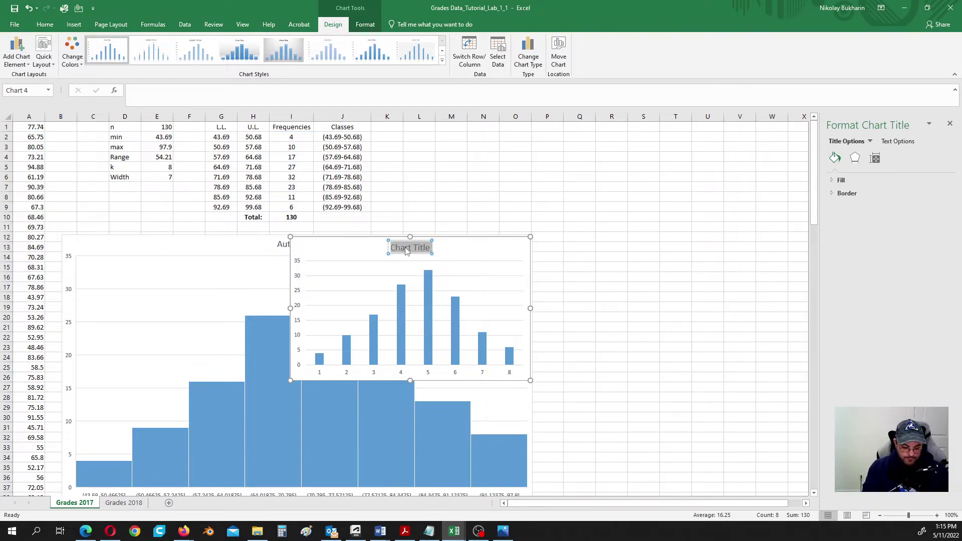
{"action": "type", "text": "Manual"}
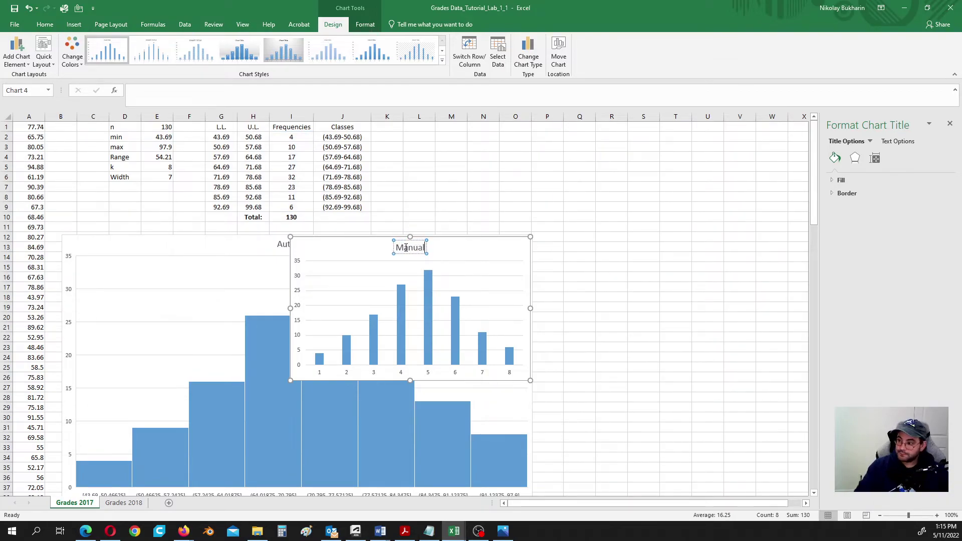
- Move the Manual chart into the empty area directly below the Automatic histogram
{"action": "left_click", "coordinate": [471, 249]}
{"action": "scroll", "coordinate": [473, 250], "scroll_direction": "down", "scroll_amount": 1}
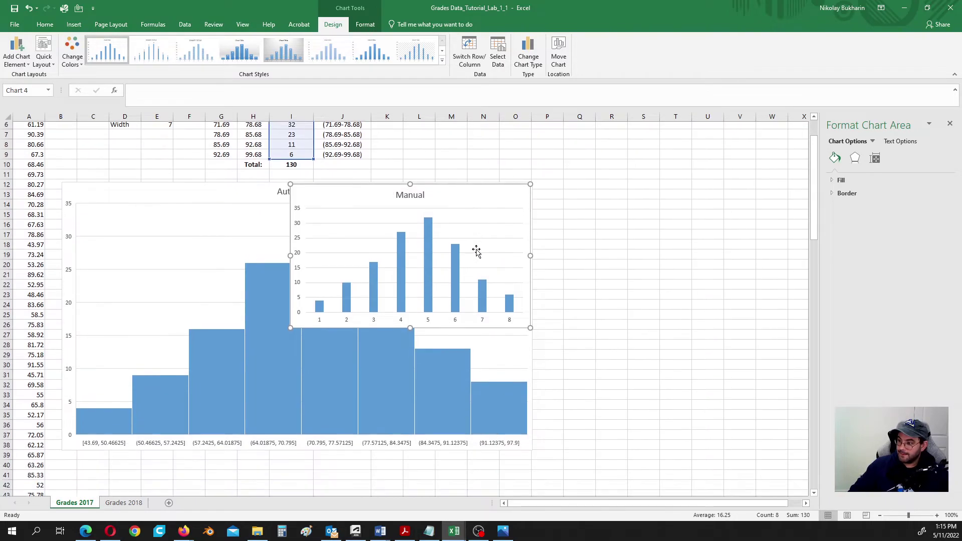
{"action": "left_click_drag", "start_coordinate": [479, 223], "coordinate": [688, 338]}
{"action": "scroll", "coordinate": [688, 338], "scroll_direction": "down", "scroll_amount": 3}
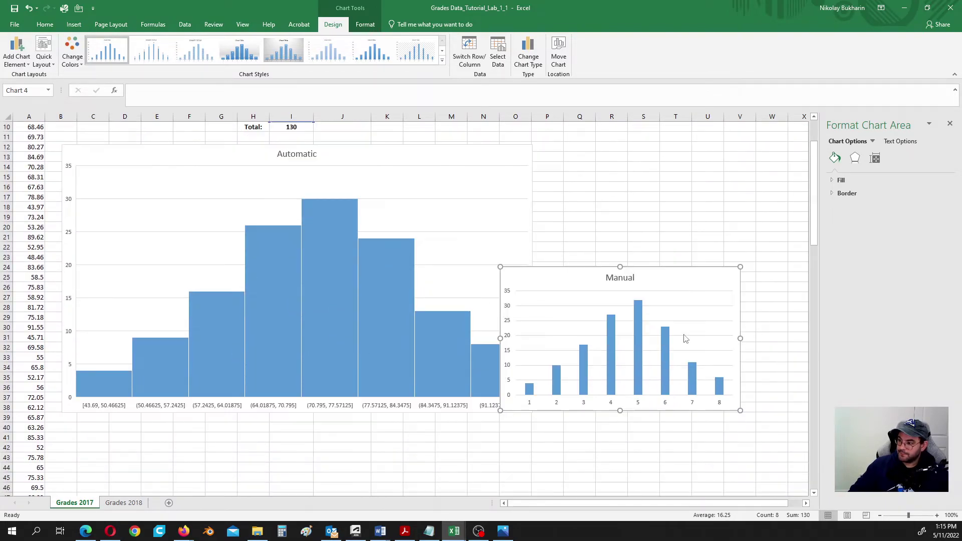
{"action": "left_click_drag", "start_coordinate": [691, 248], "coordinate": [286, 403]}
{"action": "scroll", "coordinate": [287, 402], "scroll_direction": "down", "scroll_amount": 2}
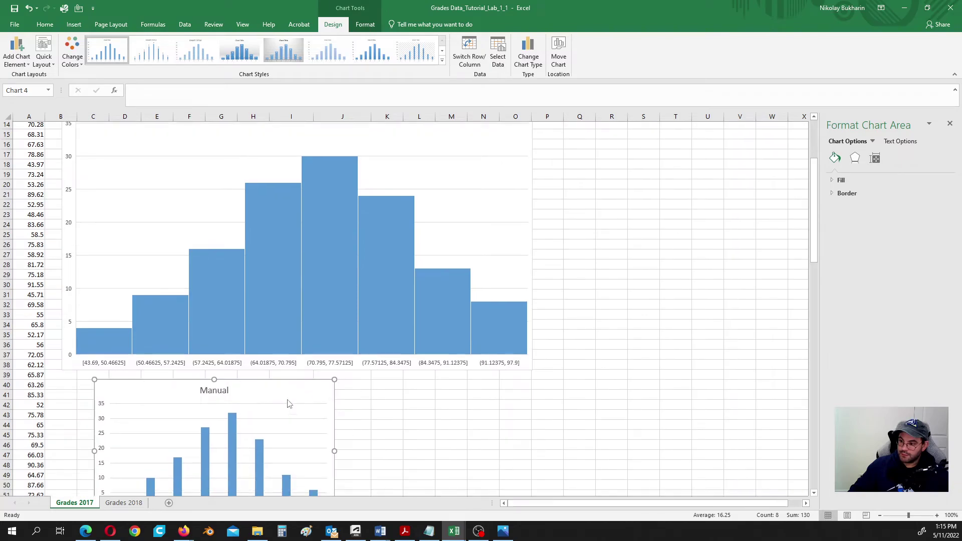
{"action": "left_click_drag", "start_coordinate": [291, 355], "coordinate": [274, 355]}
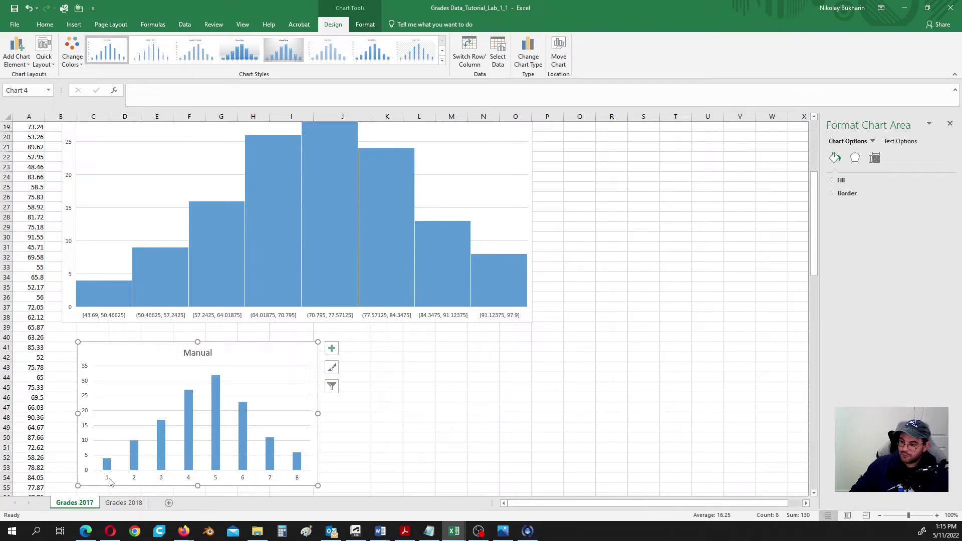
- Set the Manual chart's horizontal axis labels to the class intervals in J2:J9
{"action": "right_click", "coordinate": [271, 354]}
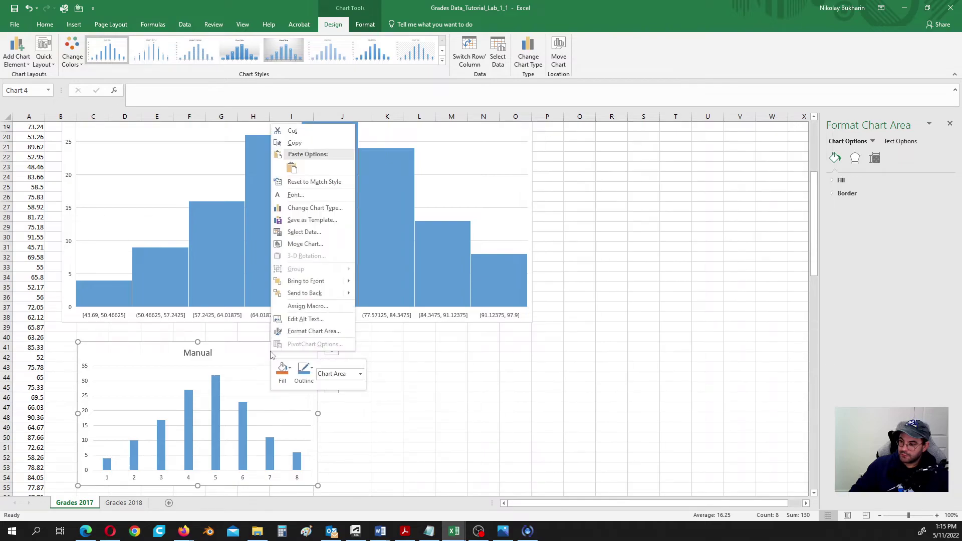
{"action": "left_click", "coordinate": [301, 232]}
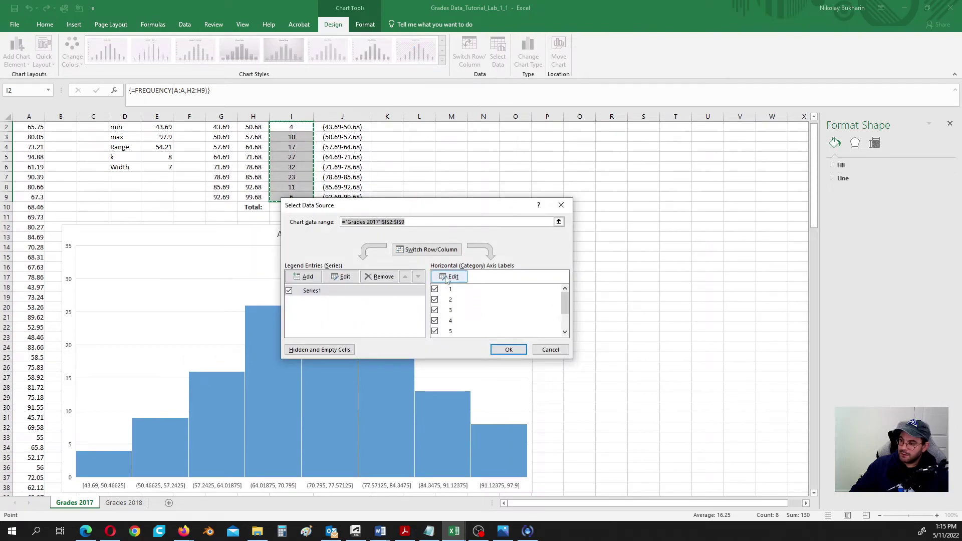
{"action": "left_click", "coordinate": [449, 276]}
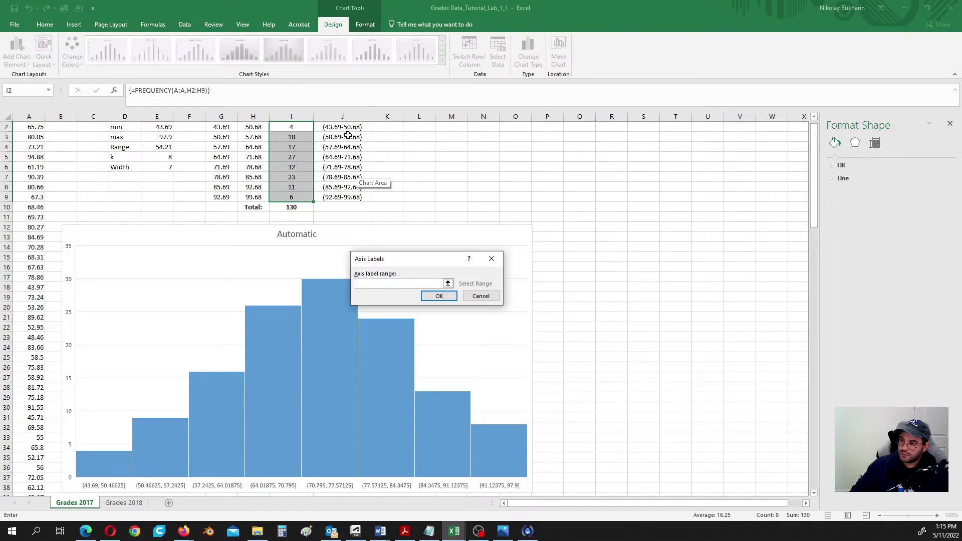
{"action": "scroll", "coordinate": [369, 171], "scroll_direction": "up", "scroll_amount": 1}
{"action": "left_click_drag", "start_coordinate": [355, 136], "coordinate": [351, 200]}
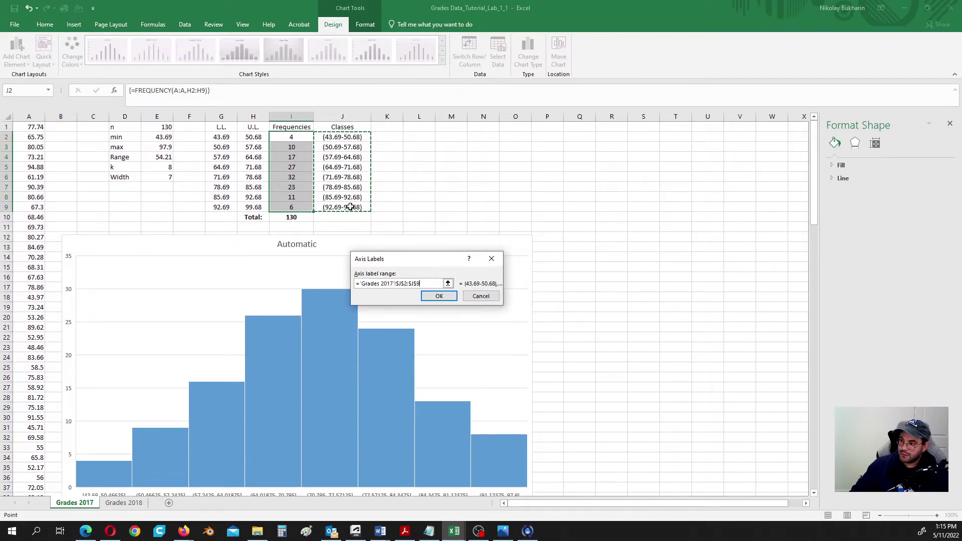
{"action": "left_click", "coordinate": [443, 298]}
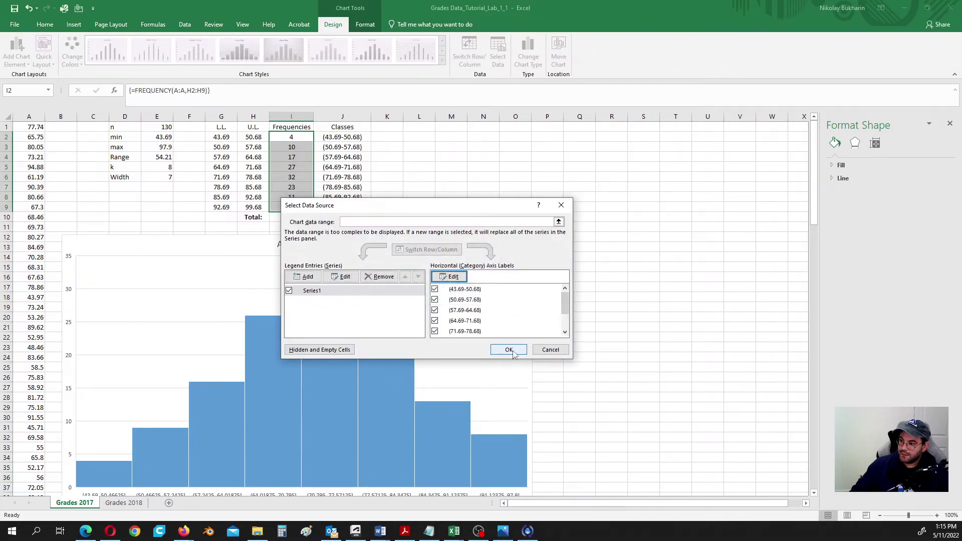
{"action": "left_click", "coordinate": [509, 350]}
- Enlarge the Manual chart so it extends to about column S and row 66
{"action": "scroll", "coordinate": [541, 352], "scroll_direction": "down", "scroll_amount": 2}
{"action": "scroll", "coordinate": [541, 352], "scroll_direction": "down", "scroll_amount": 9}
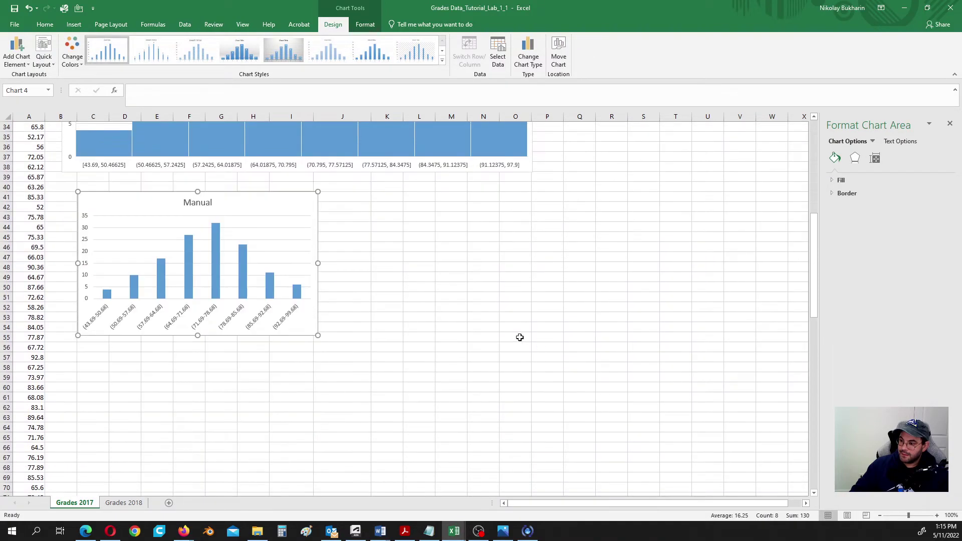
{"action": "left_click_drag", "start_coordinate": [320, 335], "coordinate": [667, 454]}
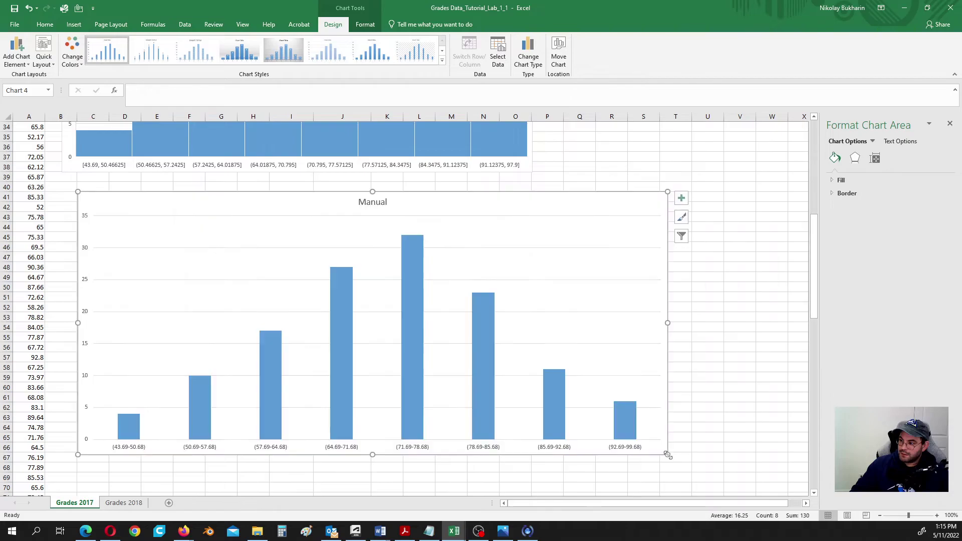
{"action": "scroll", "coordinate": [665, 448], "scroll_direction": "down", "scroll_amount": 3}
{"action": "scroll", "coordinate": [610, 371], "scroll_direction": "up", "scroll_amount": 3}
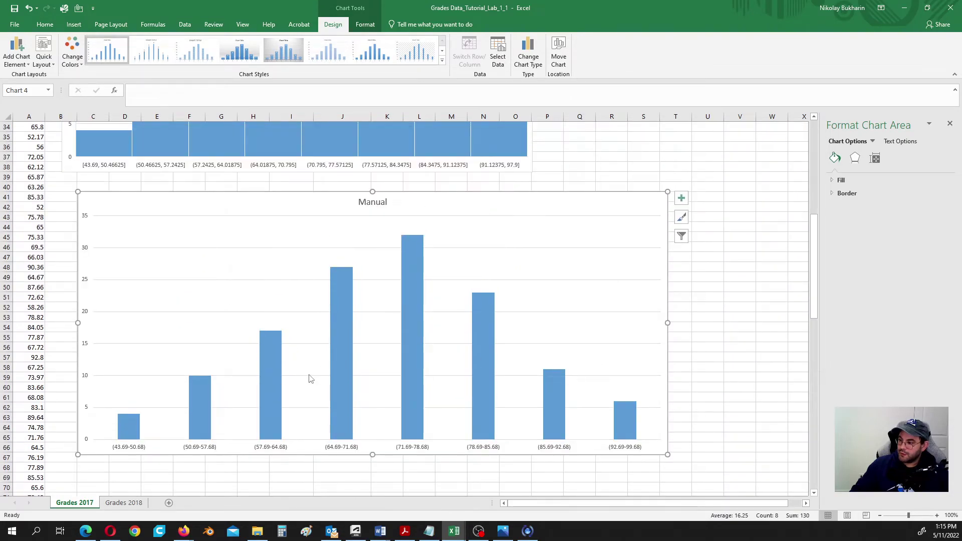
- Set the gap width of the Manual chart's columns to 0%
{"action": "left_click", "coordinate": [345, 371]}
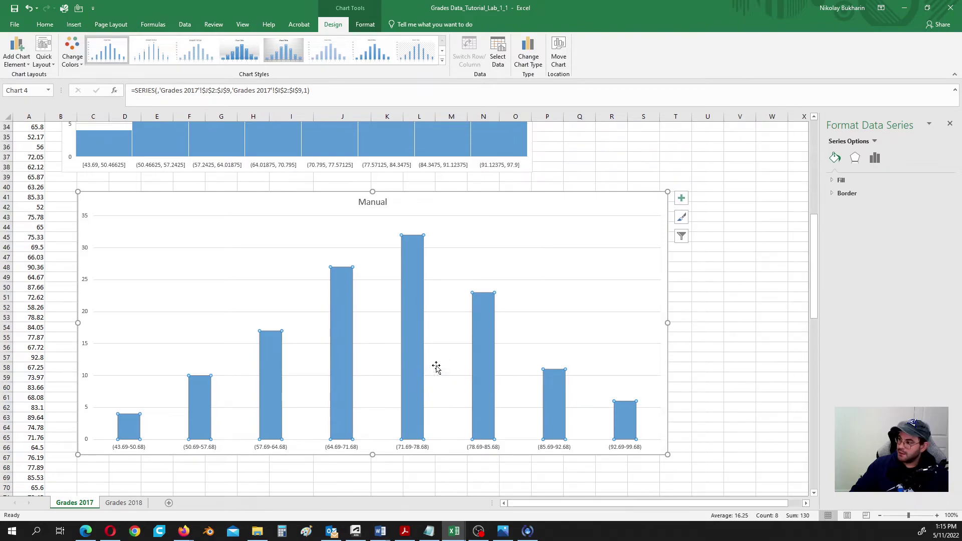
{"action": "left_click", "coordinate": [876, 159]}
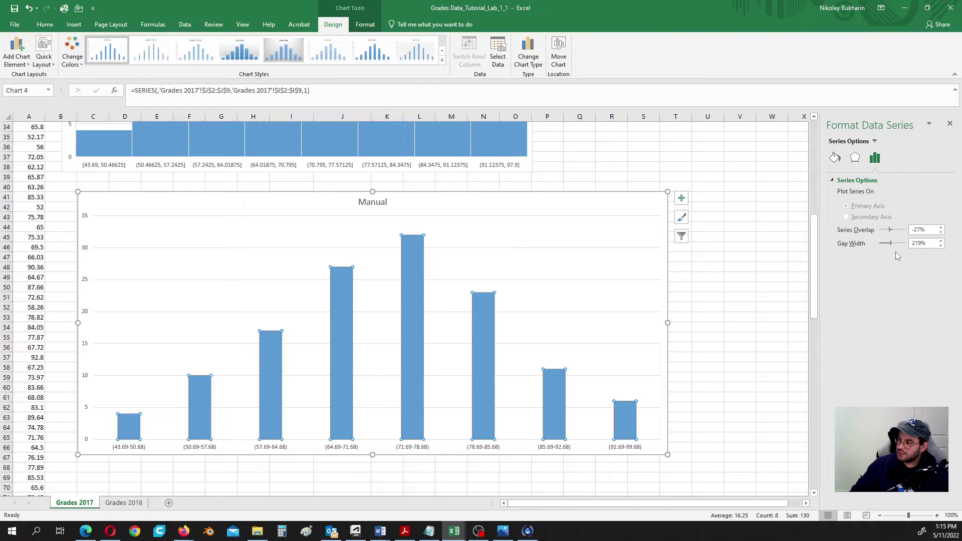
{"action": "left_click_drag", "start_coordinate": [891, 243], "coordinate": [831, 248]}
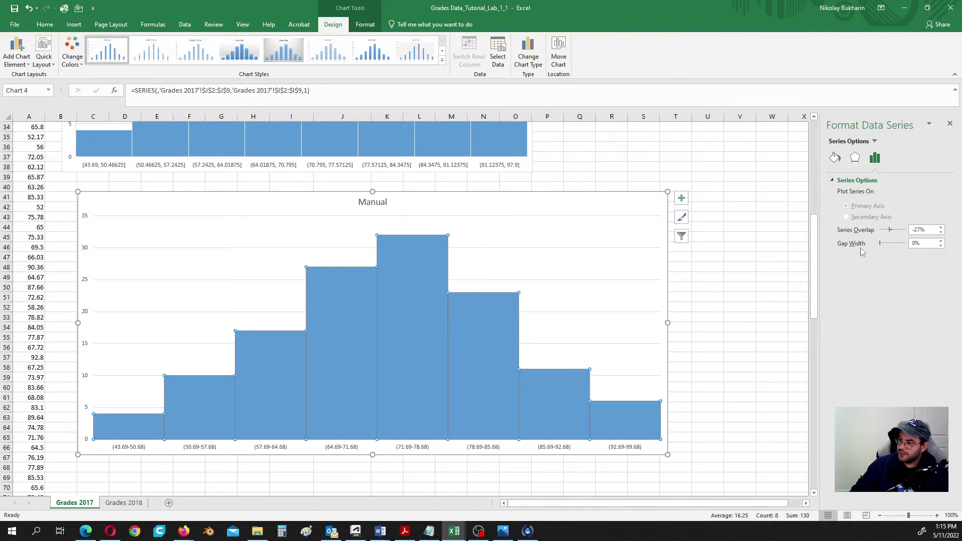
- Give the Manual chart's columns a white border
{"action": "left_click", "coordinate": [836, 158]}
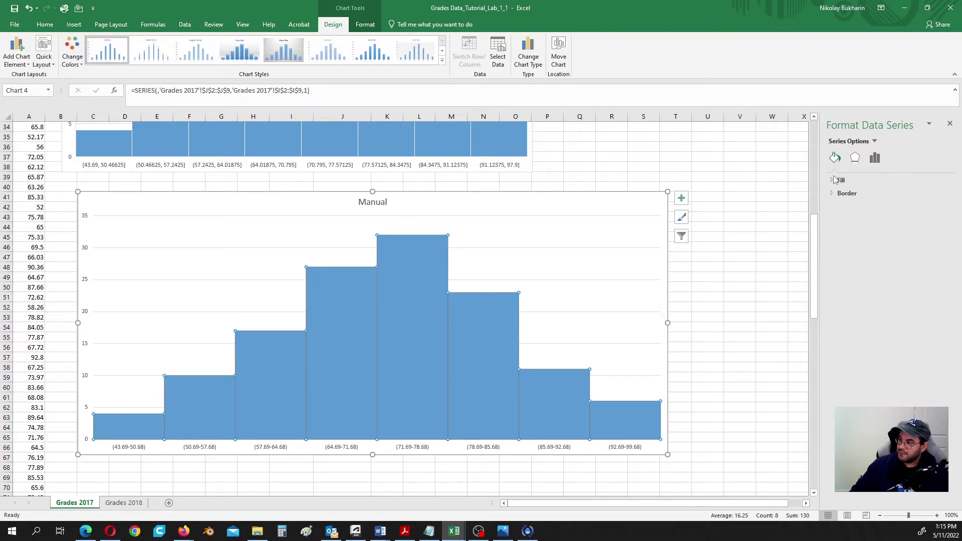
{"action": "left_click", "coordinate": [834, 181]}
{"action": "left_click", "coordinate": [833, 180]}
{"action": "left_click", "coordinate": [839, 194]}
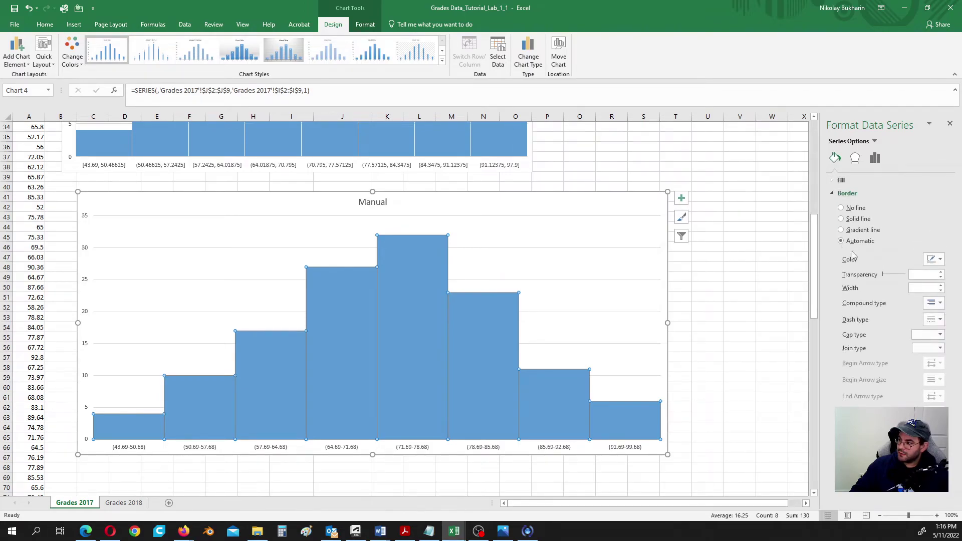
{"action": "left_click", "coordinate": [940, 260]}
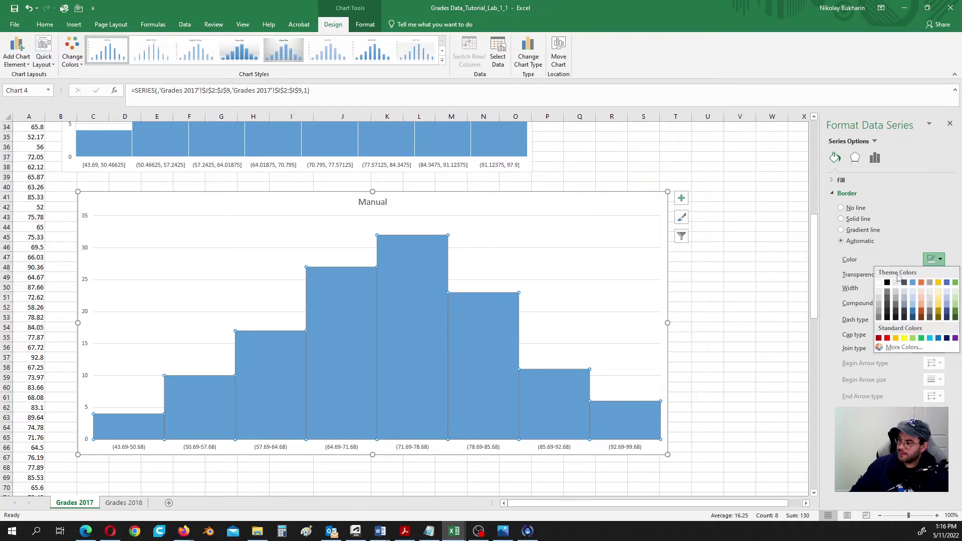
{"action": "left_click", "coordinate": [879, 282]}
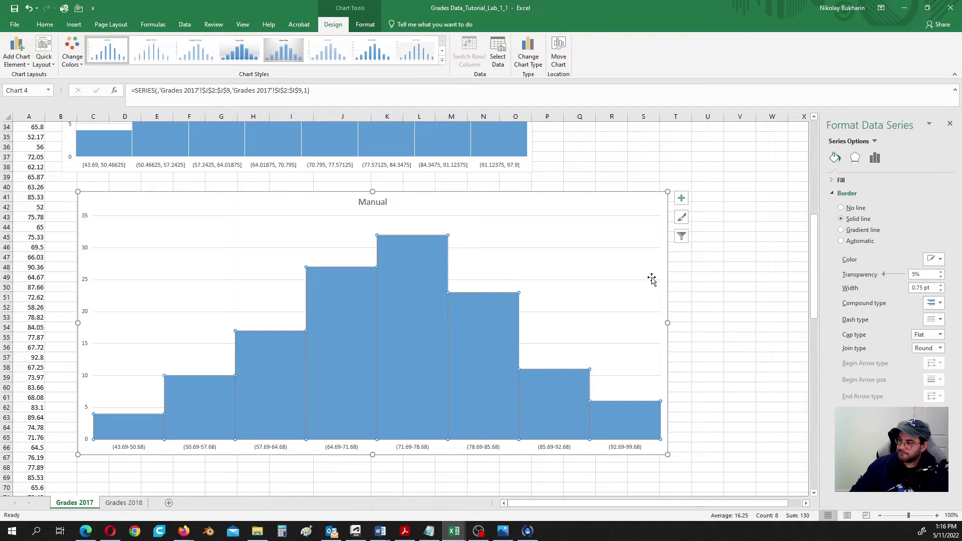
{"action": "left_click", "coordinate": [631, 266]}
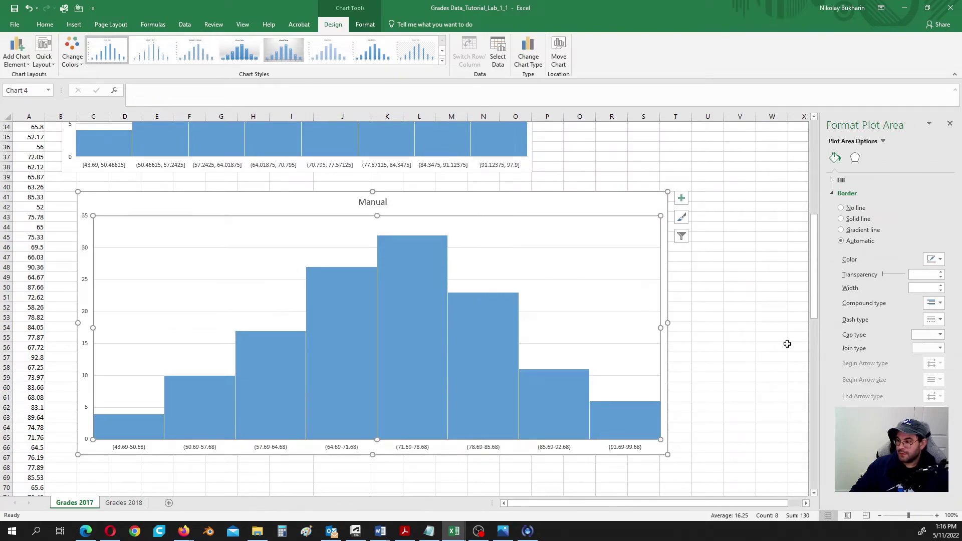
- Compare the shape and class intervals of the Manual histogram with those of the Automatic histogram
{"action": "scroll", "coordinate": [788, 341], "scroll_direction": "up", "scroll_amount": 1}
{"action": "scroll", "coordinate": [788, 343], "scroll_direction": "down", "scroll_amount": 2}
{"action": "scroll", "coordinate": [787, 343], "scroll_direction": "up", "scroll_amount": 6}
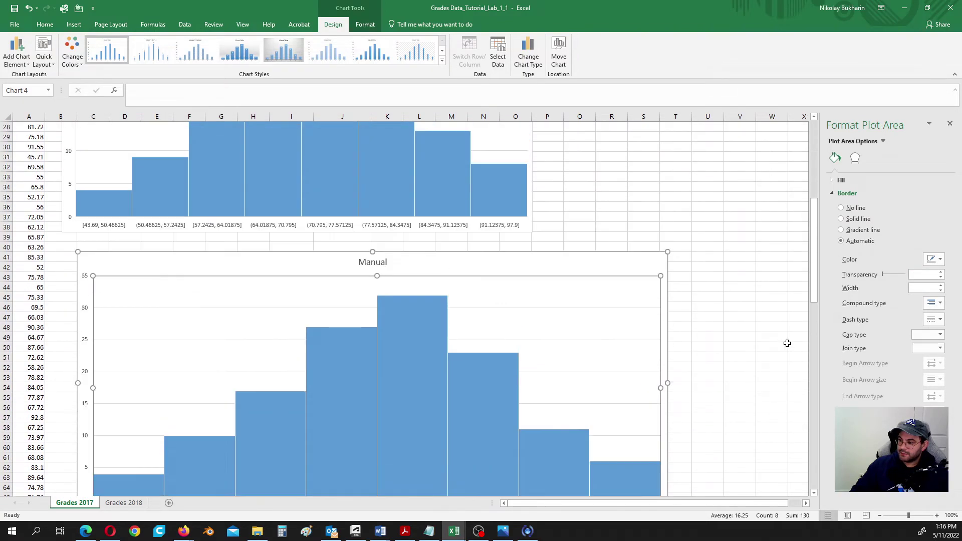
{"action": "scroll", "coordinate": [787, 344], "scroll_direction": "down", "scroll_amount": 2}
{"action": "scroll", "coordinate": [787, 342], "scroll_direction": "down", "scroll_amount": 1}
{"action": "scroll", "coordinate": [787, 342], "scroll_direction": "up", "scroll_amount": 4}
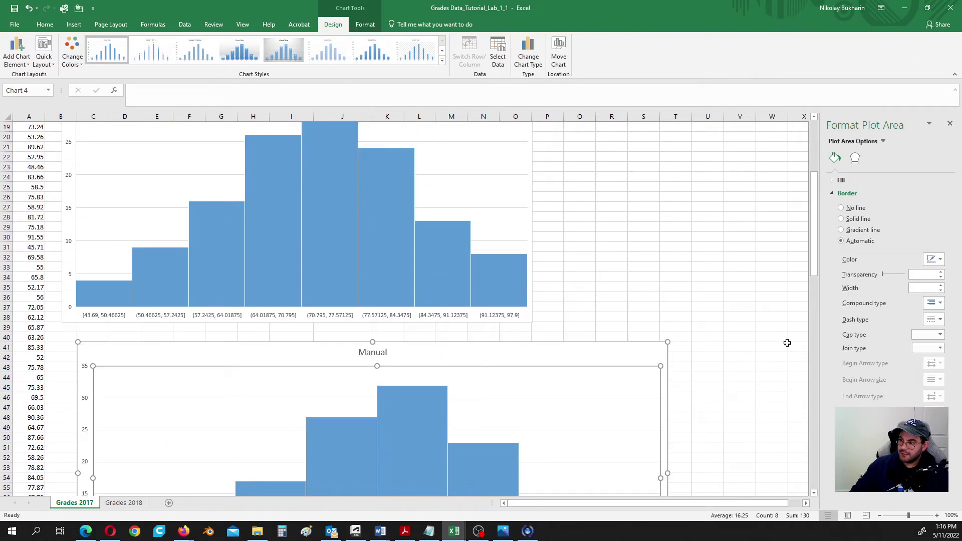
{"action": "scroll", "coordinate": [787, 343], "scroll_direction": "down", "scroll_amount": 3}
{"action": "scroll", "coordinate": [787, 343], "scroll_direction": "down", "scroll_amount": 3}
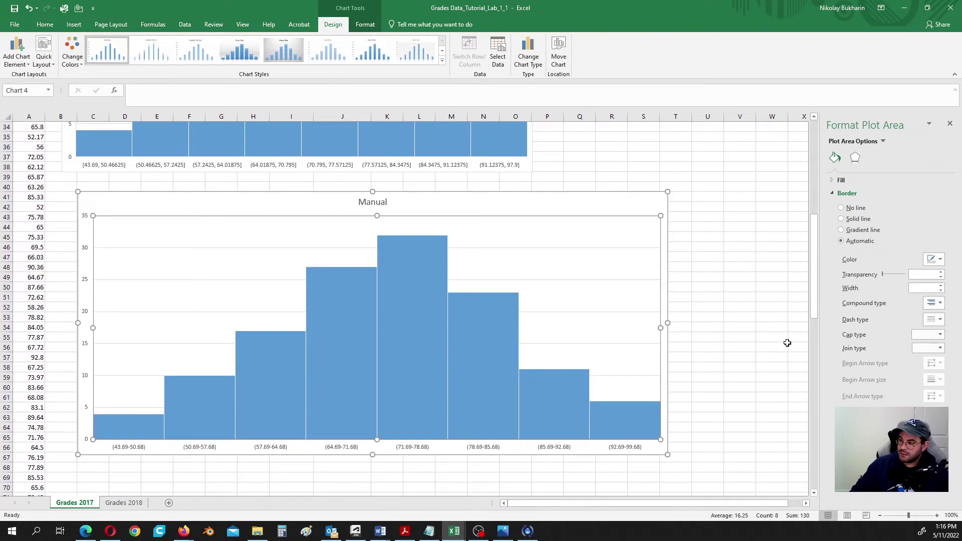
- Narrow the Manual chart to column P, roughly matching the Automatic histogram's width, and review both charts
{"action": "scroll", "coordinate": [780, 345], "scroll_direction": "up", "scroll_amount": 1}
{"action": "left_click_drag", "start_coordinate": [670, 354], "coordinate": [543, 354]}
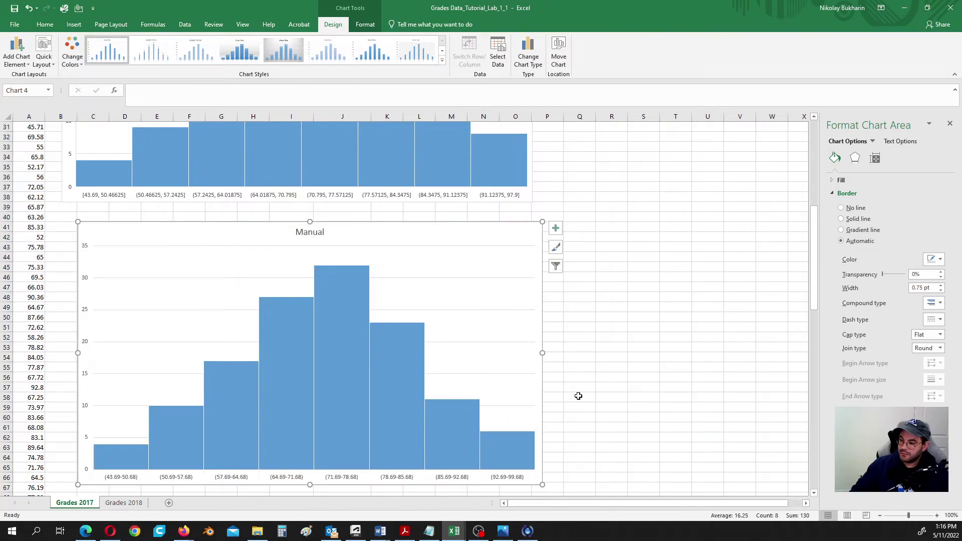
{"action": "scroll", "coordinate": [578, 395], "scroll_direction": "up", "scroll_amount": 7}
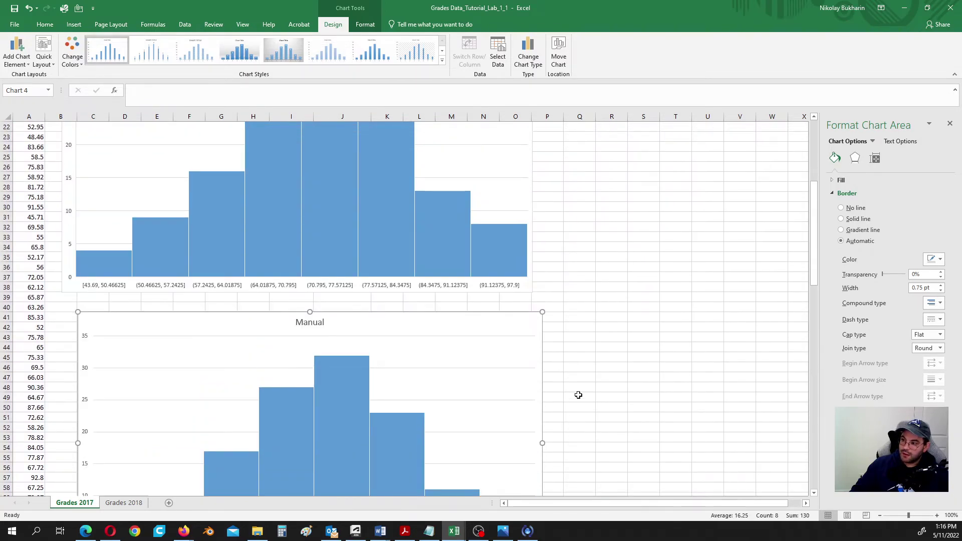
{"action": "scroll", "coordinate": [578, 395], "scroll_direction": "up", "scroll_amount": 3}
{"action": "scroll", "coordinate": [580, 394], "scroll_direction": "down", "scroll_amount": 11}
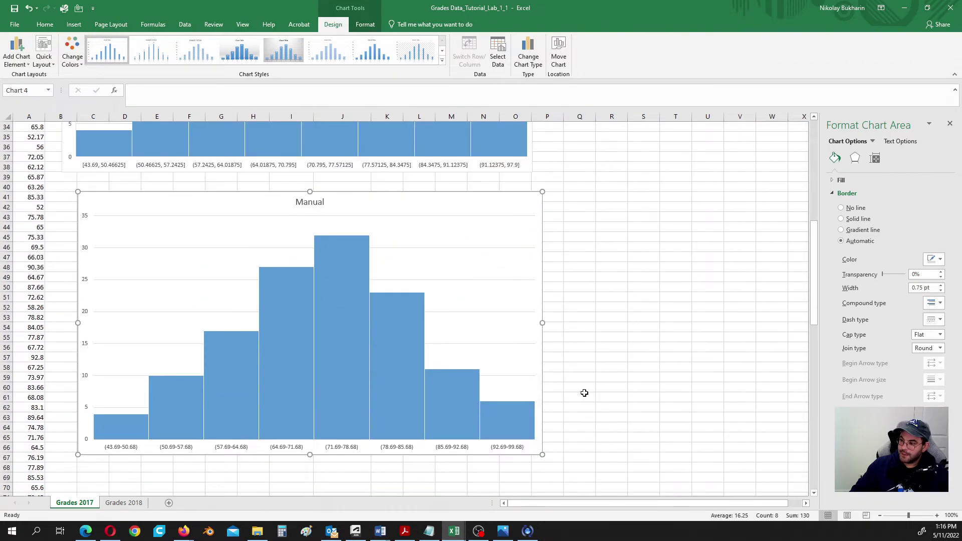
{"action": "scroll", "coordinate": [587, 393], "scroll_direction": "up", "scroll_amount": 11}
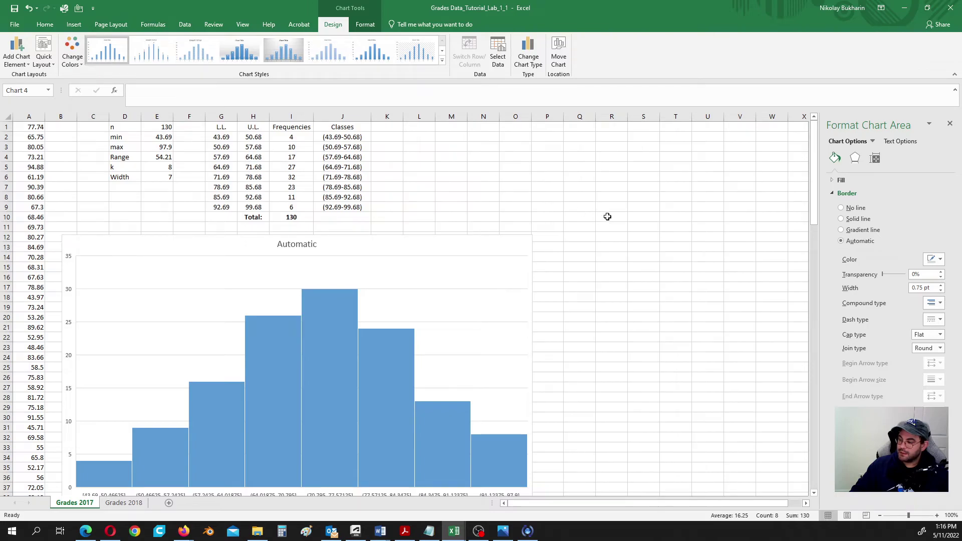
- Enable the Analysis ToolPak add-in in the program options
{"action": "left_click", "coordinate": [45, 26]}
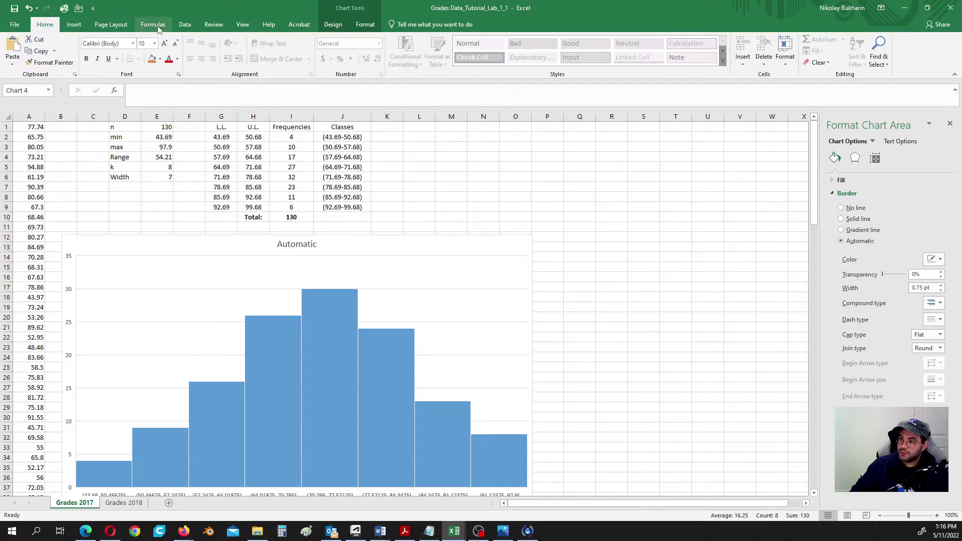
{"action": "left_click", "coordinate": [185, 25]}
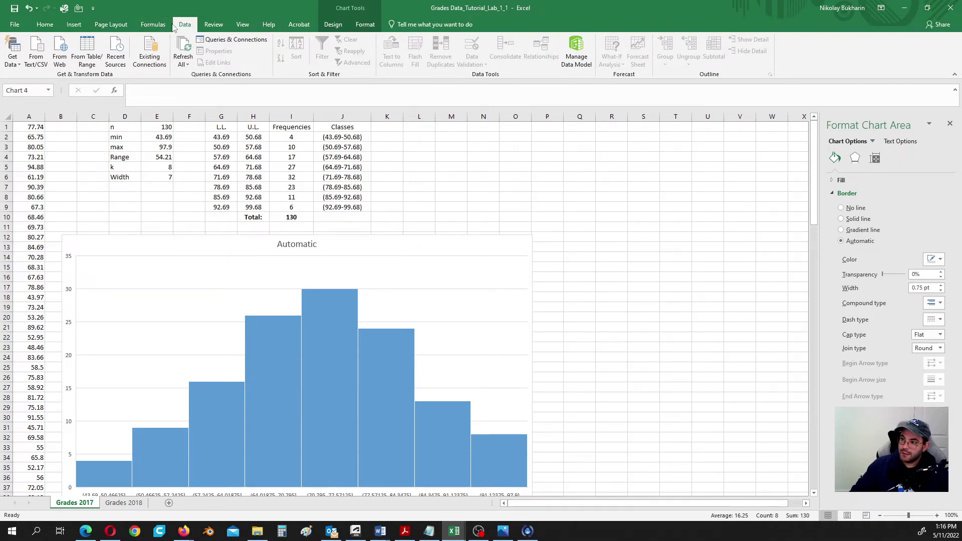
{"action": "left_click", "coordinate": [17, 26]}
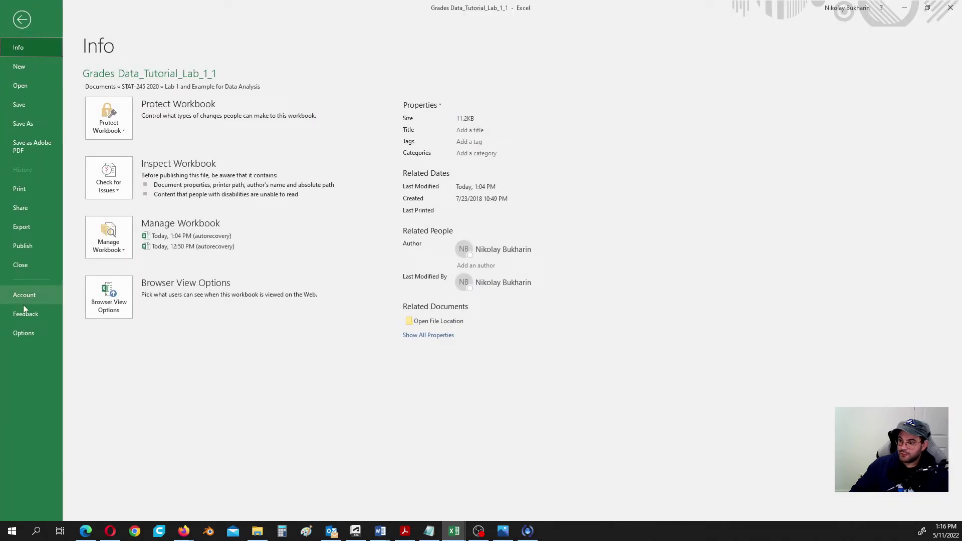
{"action": "left_click", "coordinate": [26, 332]}
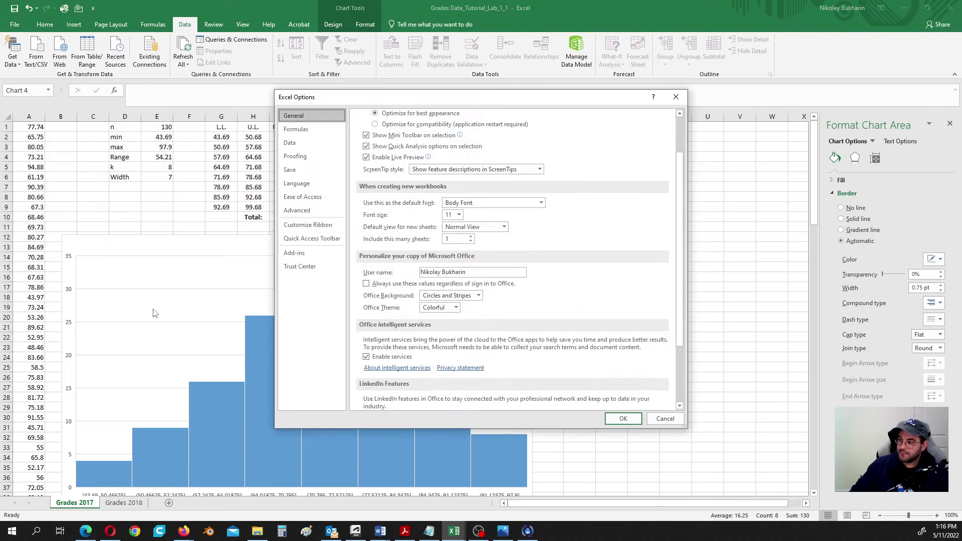
{"action": "left_click", "coordinate": [293, 254]}
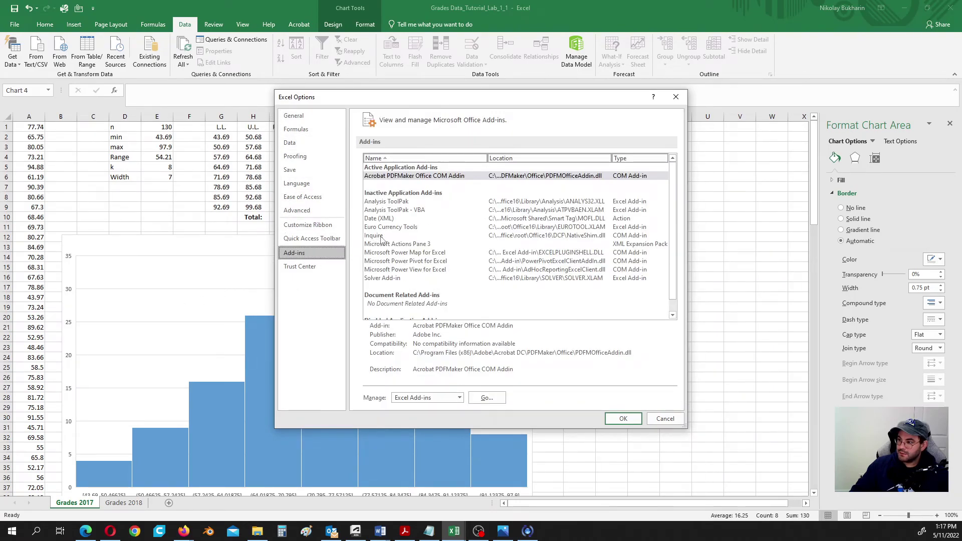
{"action": "left_click", "coordinate": [381, 202]}
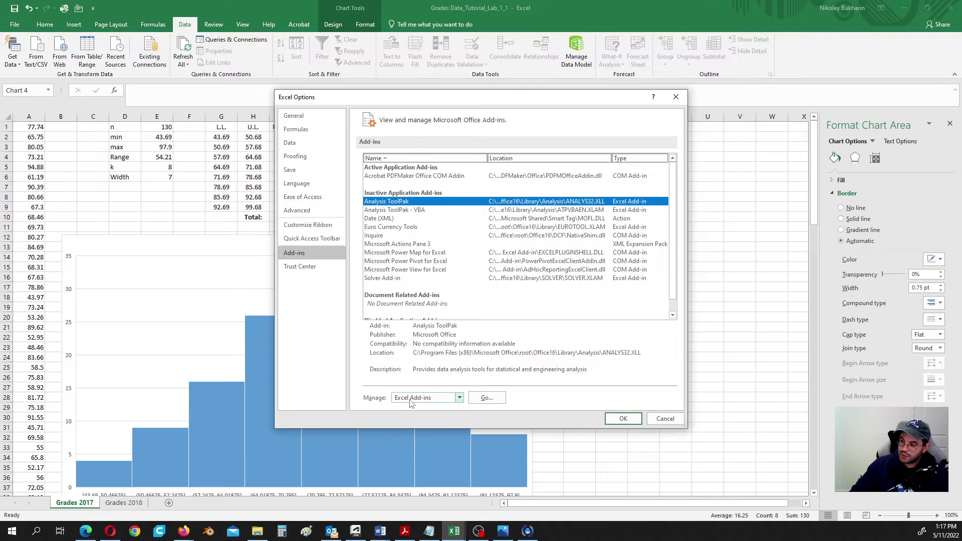
{"action": "left_click", "coordinate": [487, 398]}
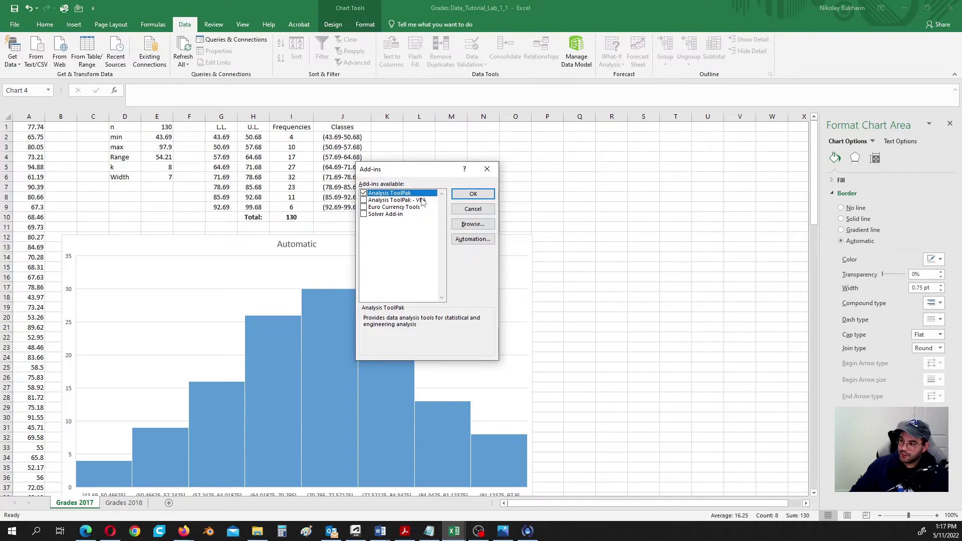
{"action": "left_click", "coordinate": [473, 196]}
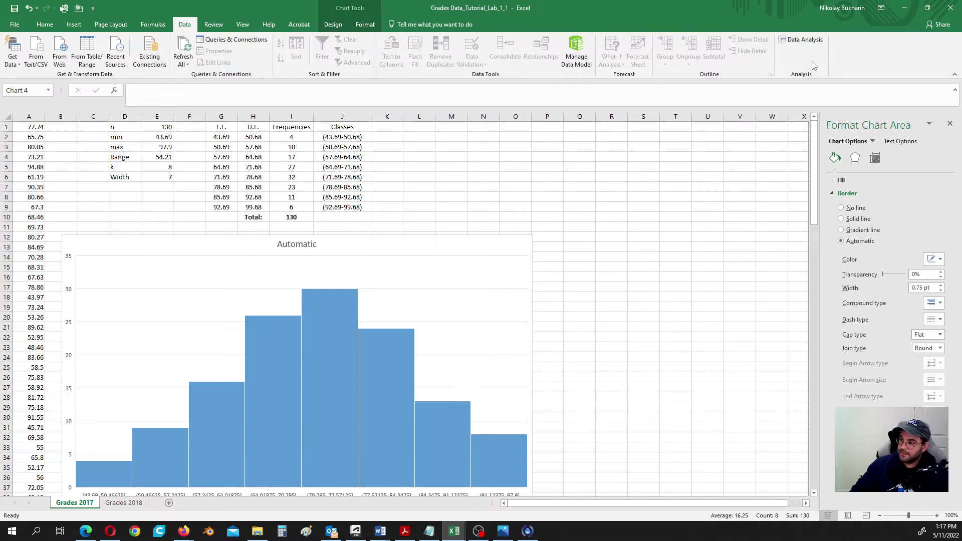
- Set up the Data Analysis Histogram tool with column A as the input range and upper limits H2:H9 as the bin range
{"action": "left_click", "coordinate": [805, 44]}
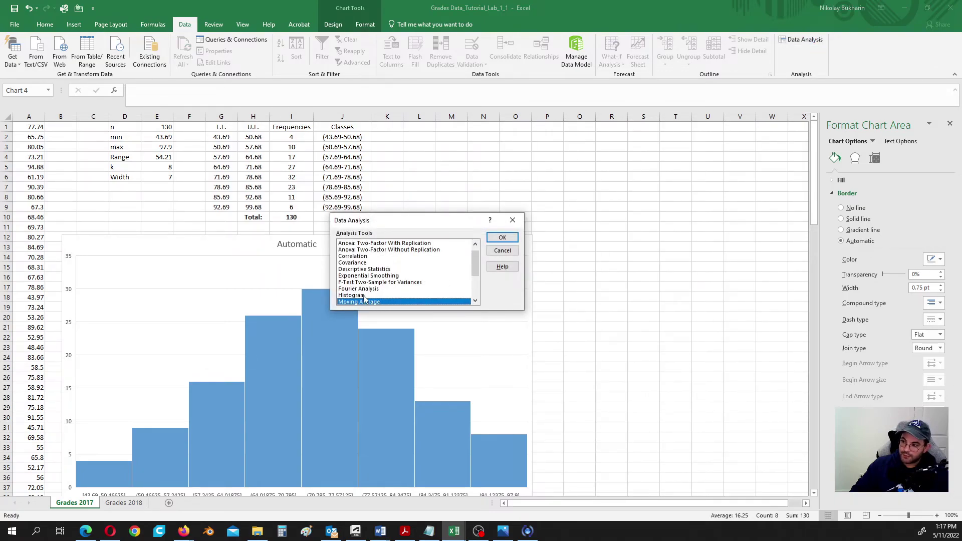
{"action": "left_click", "coordinate": [365, 296]}
{"action": "left_click", "coordinate": [503, 239]}
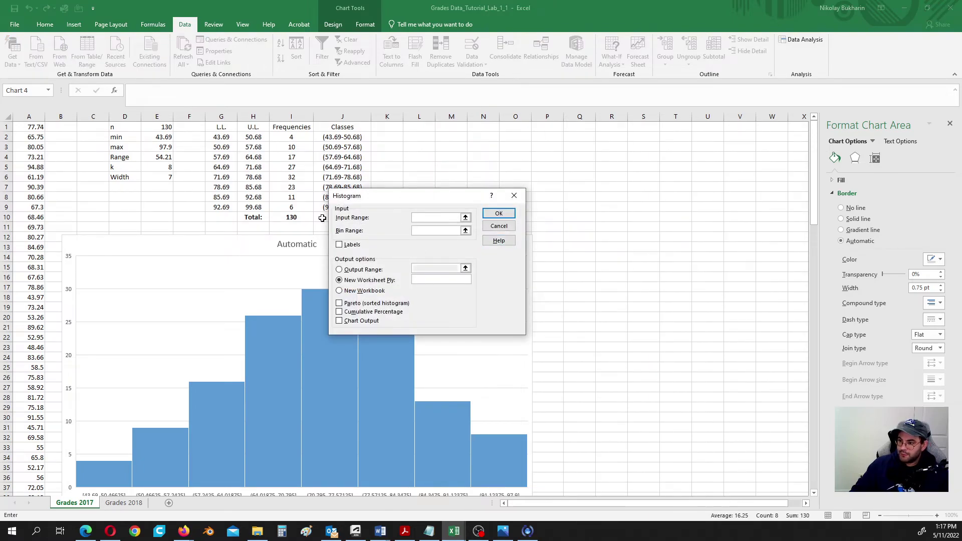
{"action": "left_click", "coordinate": [40, 117]}
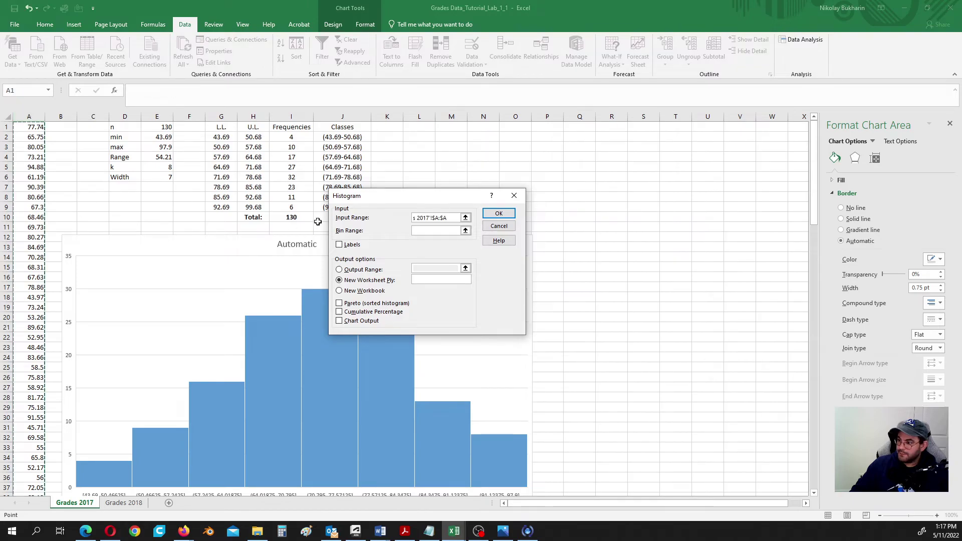
{"action": "left_click", "coordinate": [438, 230]}
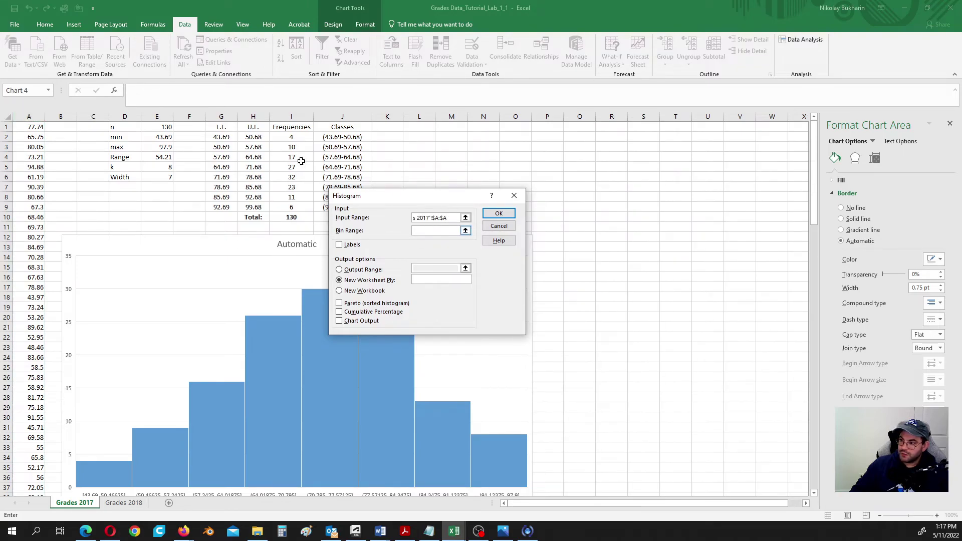
{"action": "left_click_drag", "start_coordinate": [256, 132], "coordinate": [254, 208]}
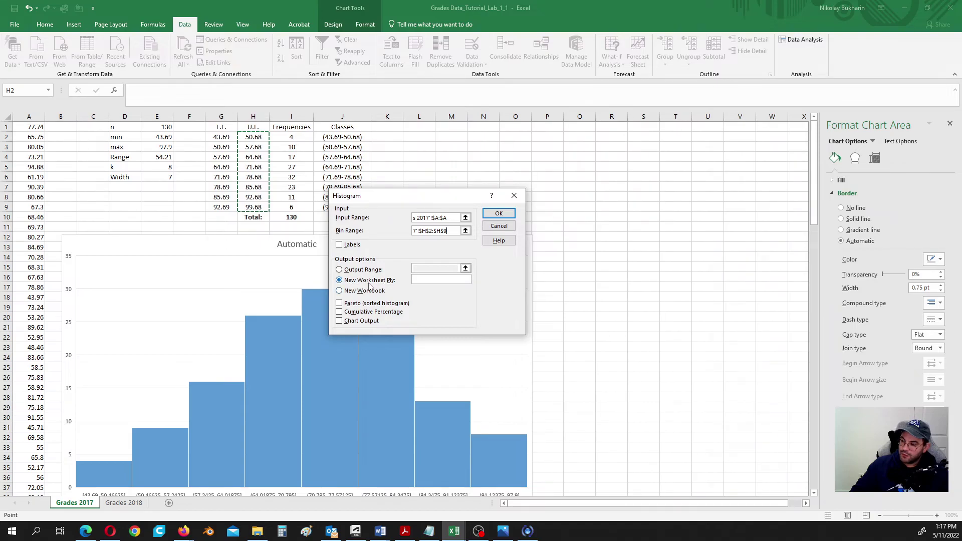
- Output the histogram table on this sheet starting at Q25, and check its bins and frequencies against the manual frequency table
{"action": "left_click", "coordinate": [340, 270]}
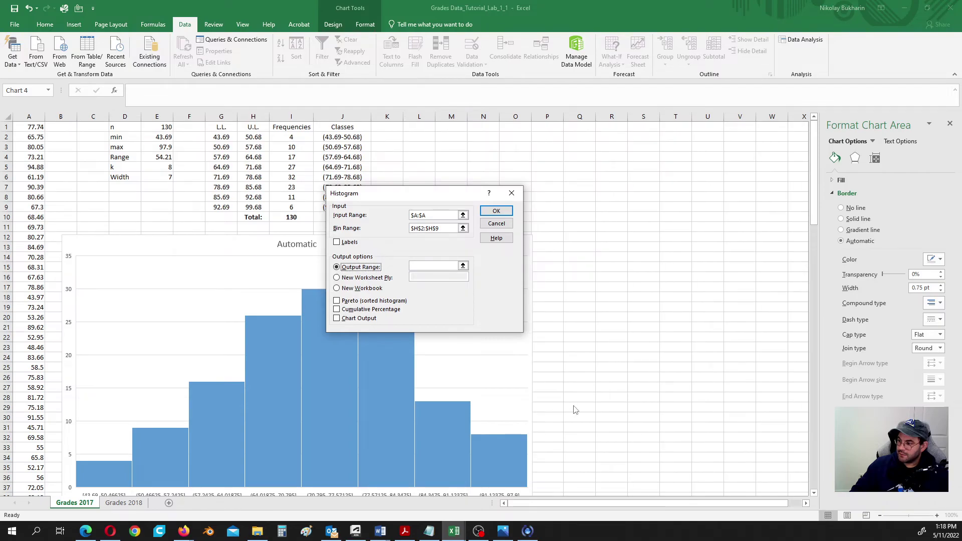
{"action": "left_click", "coordinate": [433, 265]}
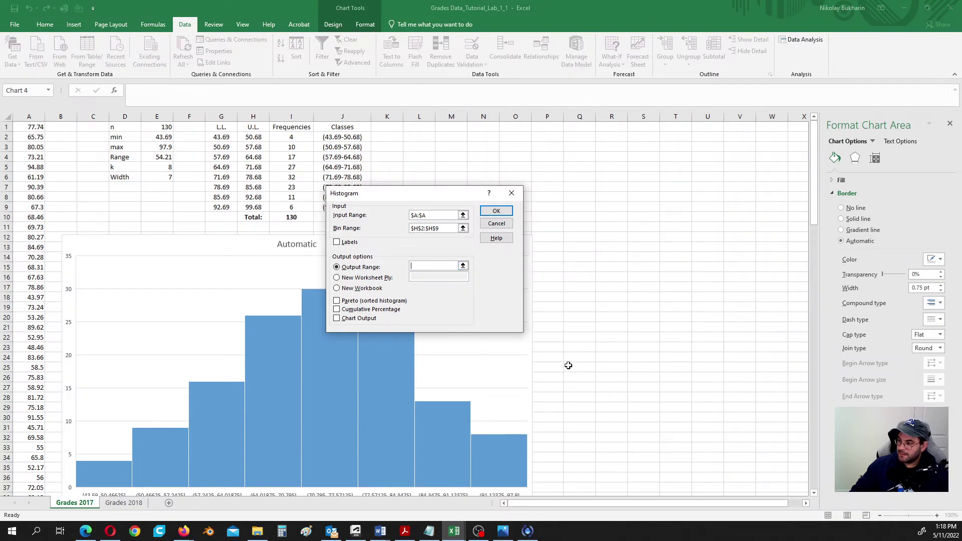
{"action": "left_click", "coordinate": [575, 365]}
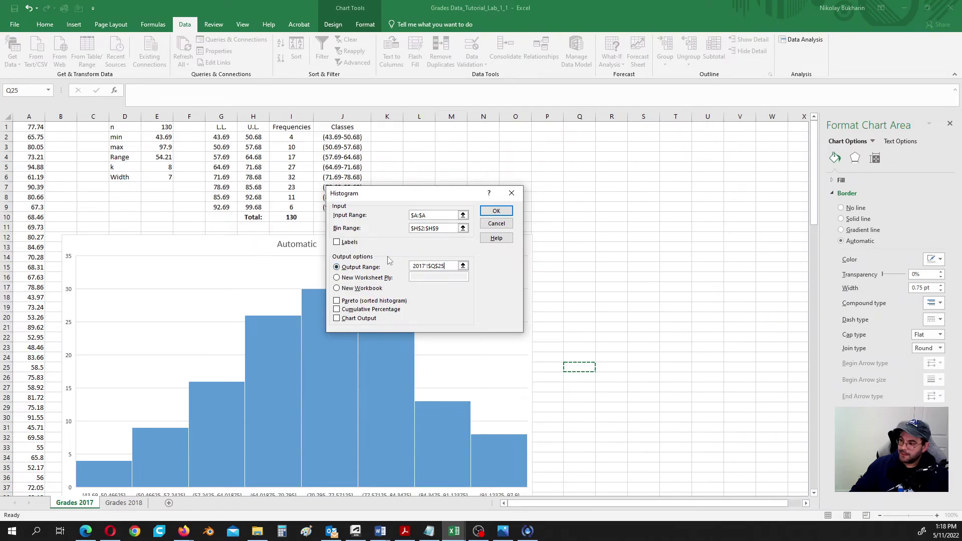
{"action": "left_click", "coordinate": [496, 211]}
{"action": "scroll", "coordinate": [627, 421], "scroll_direction": "down", "scroll_amount": 2}
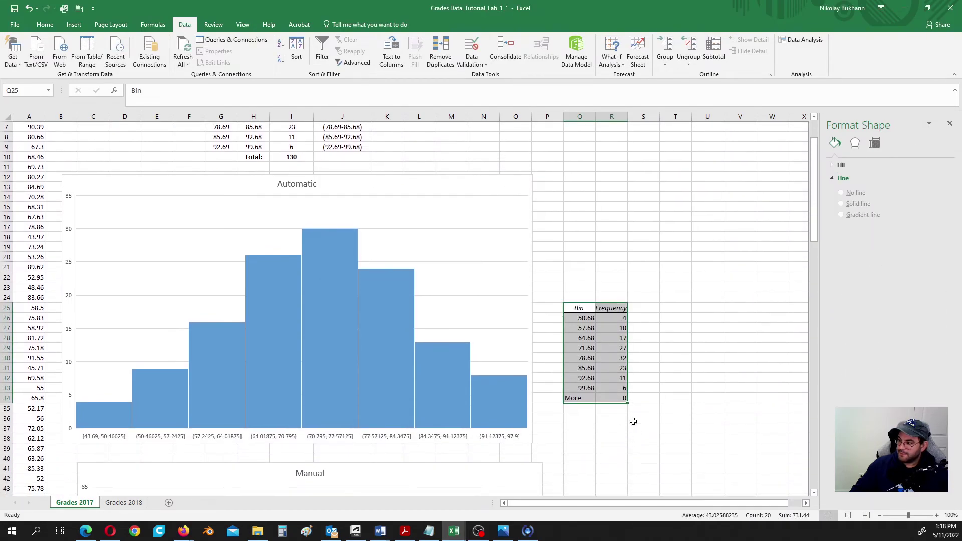
{"action": "left_click", "coordinate": [663, 360]}
{"action": "left_click_drag", "start_coordinate": [579, 320], "coordinate": [600, 390]}
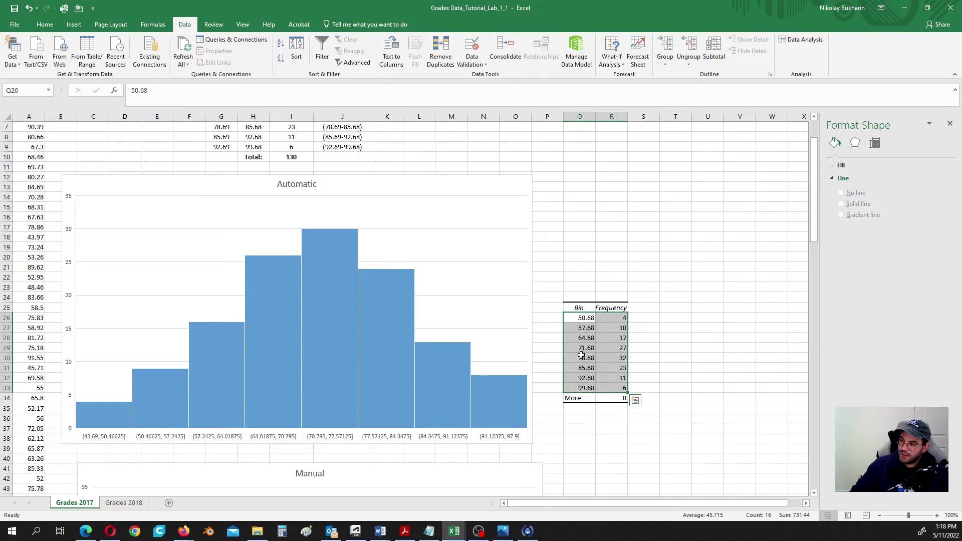
{"action": "scroll", "coordinate": [582, 356], "scroll_direction": "up", "scroll_amount": 2}
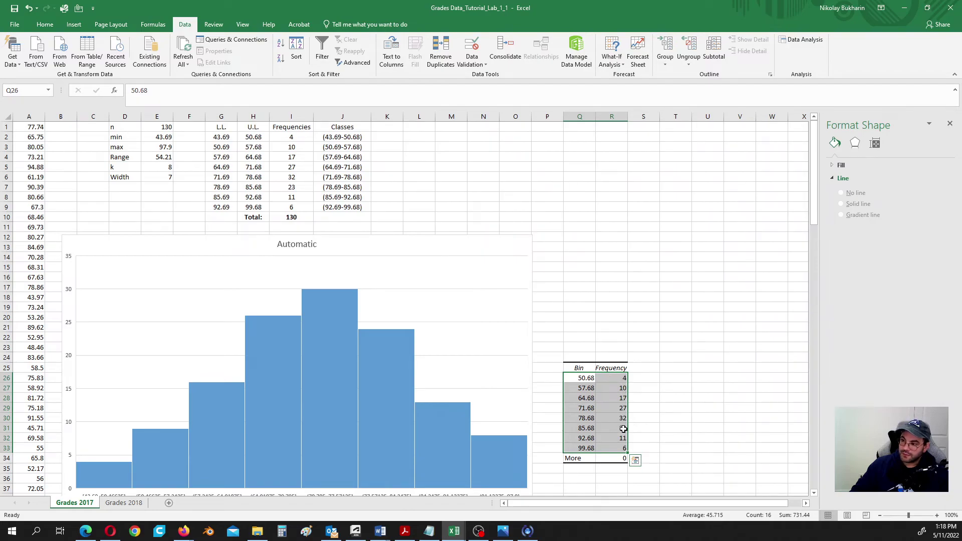
{"action": "left_click", "coordinate": [666, 380]}
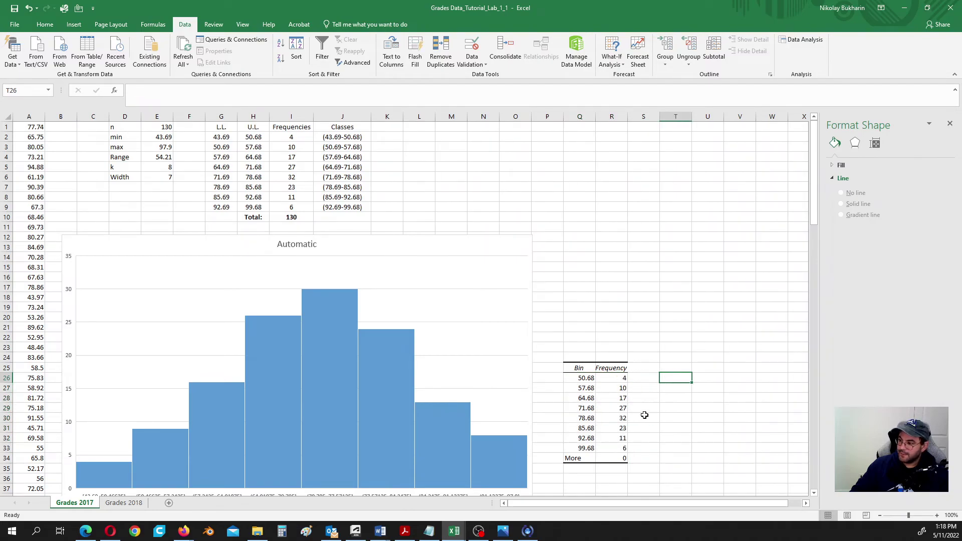
- Insert a 2-D clustered column chart from the generated frequencies in R26:R33
{"action": "scroll", "coordinate": [644, 418], "scroll_direction": "down", "scroll_amount": 2}
{"action": "left_click_drag", "start_coordinate": [622, 317], "coordinate": [622, 387]}
{"action": "left_click", "coordinate": [74, 25]}
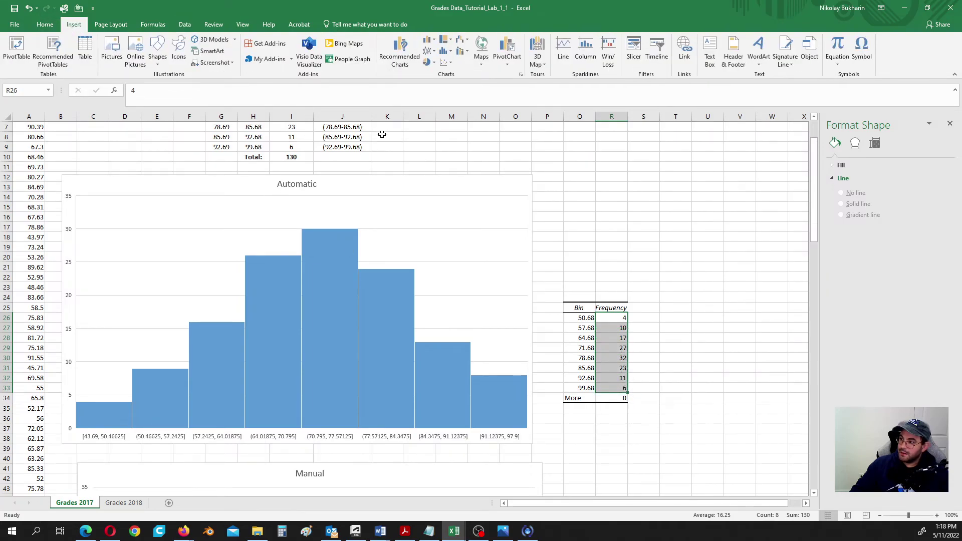
{"action": "left_click", "coordinate": [429, 41]}
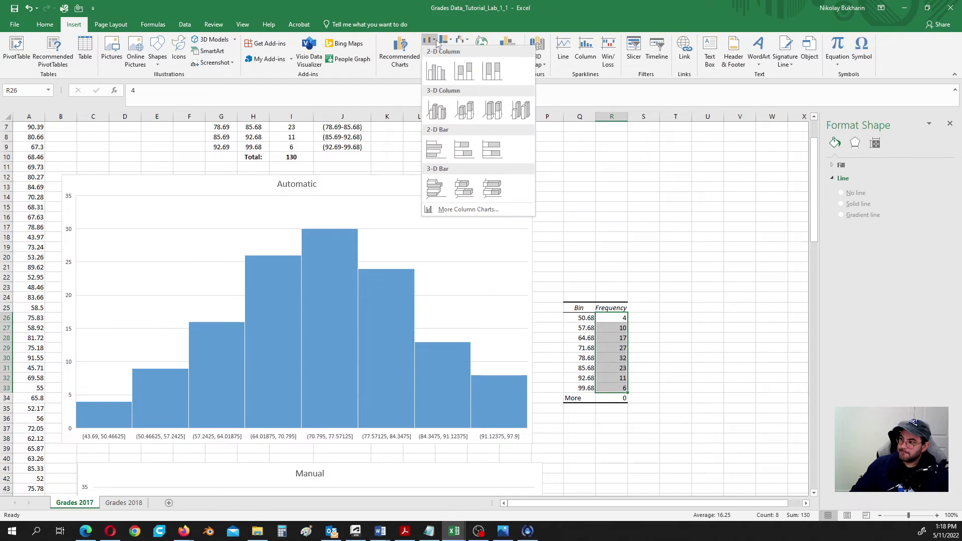
{"action": "left_click", "coordinate": [436, 73]}
- Title the new column chart "Toolpack"
{"action": "left_click", "coordinate": [423, 246]}
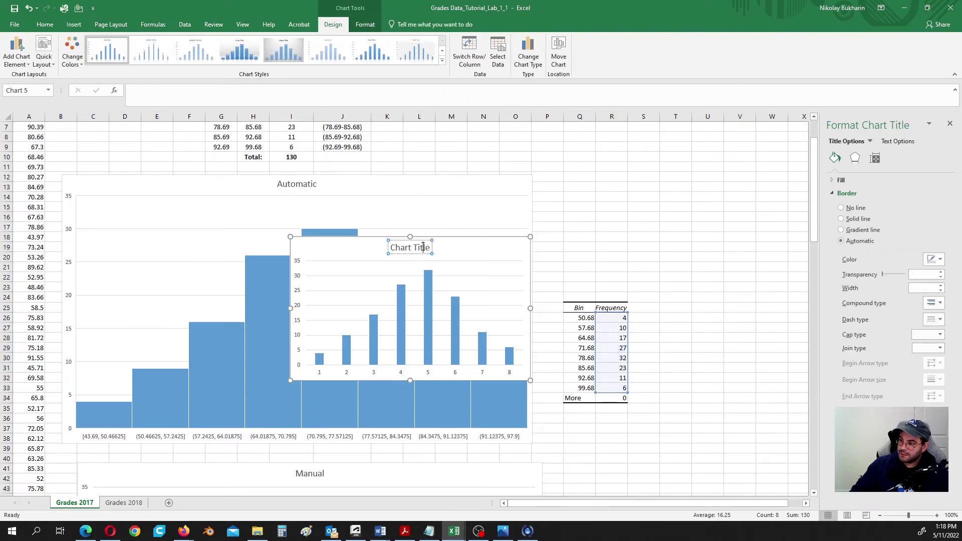
{"action": "triple_click", "coordinate": [423, 247]}
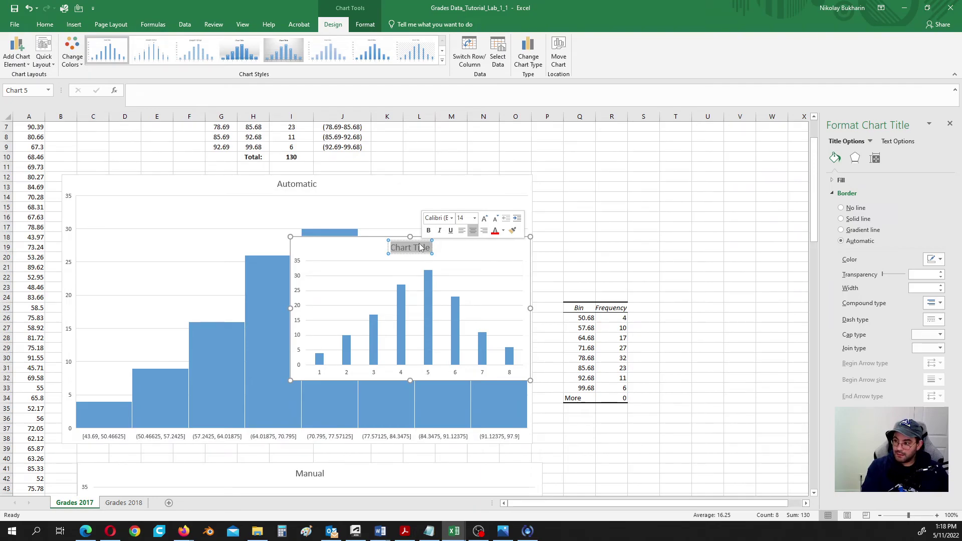
{"action": "type", "text": "Tool"}
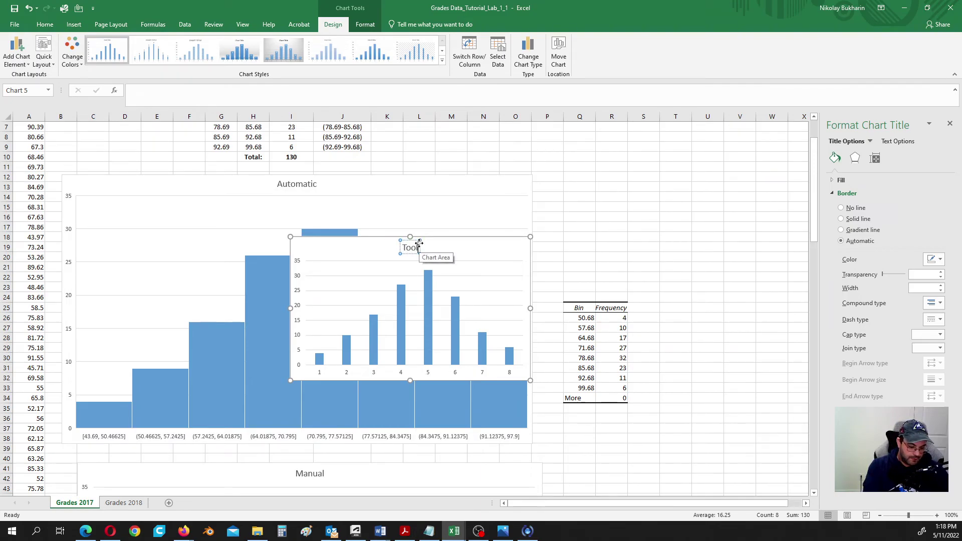
{"action": "type", "text": "p"}
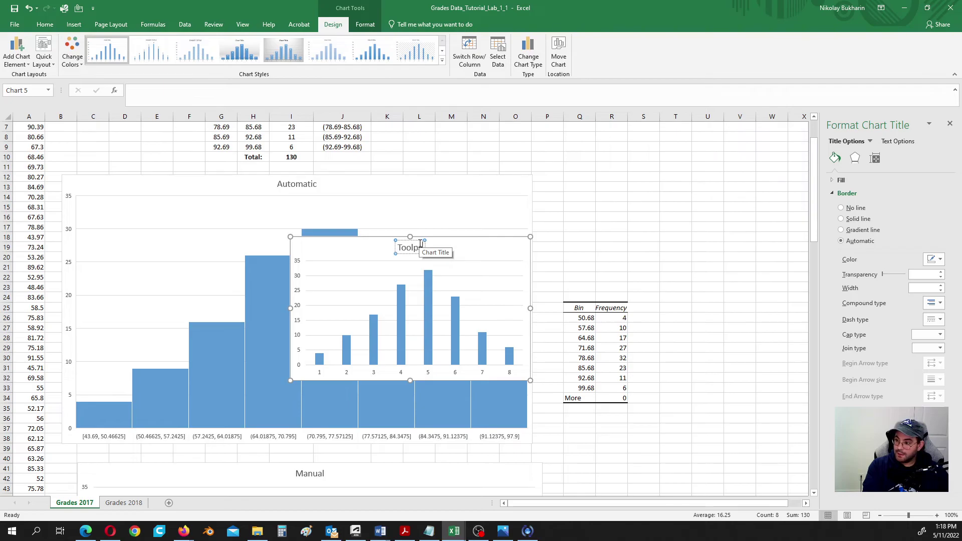
{"action": "type", "text": "ack"}
{"action": "left_click", "coordinate": [504, 273]}
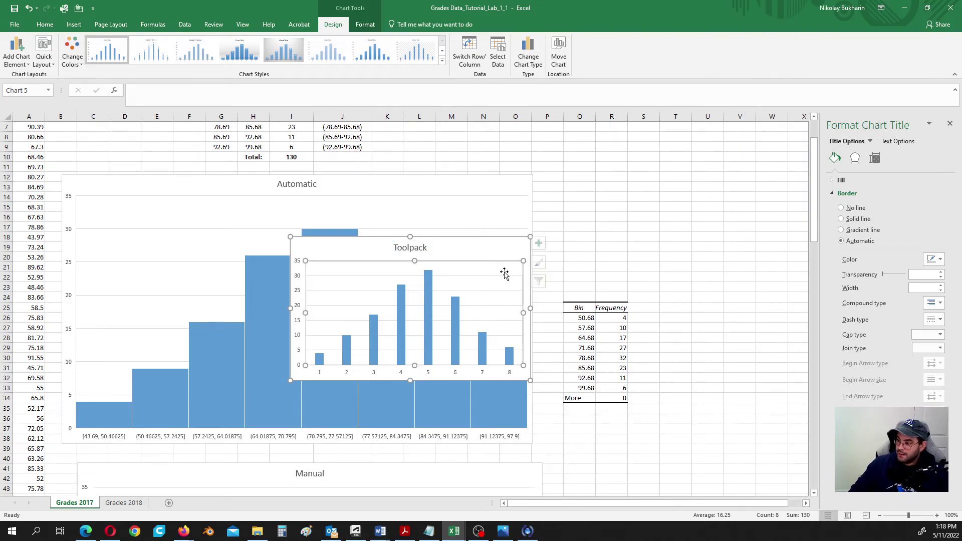
- Use the class intervals in J2:J9 as the Toolpack chart's horizontal axis labels
{"action": "left_click", "coordinate": [485, 251]}
{"action": "right_click", "coordinate": [478, 248]}
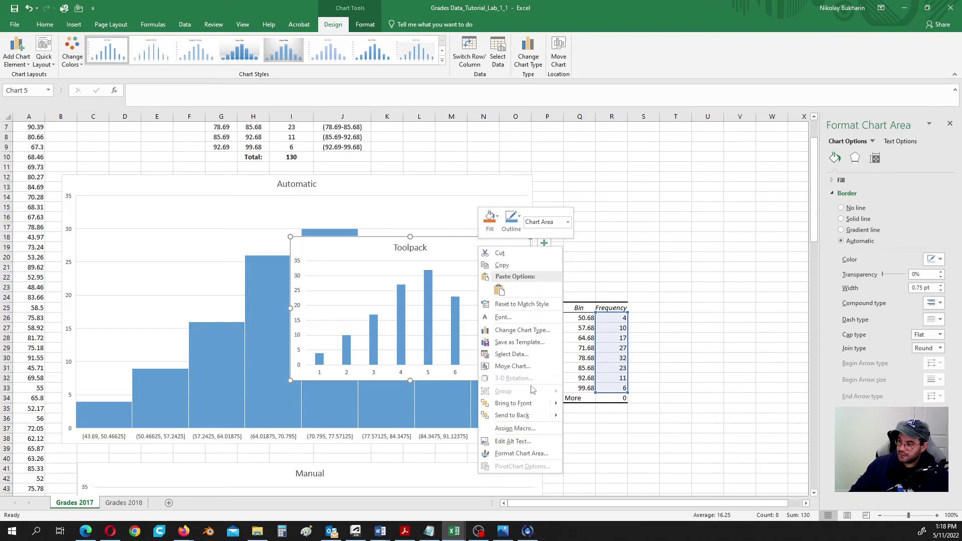
{"action": "left_click", "coordinate": [512, 355]}
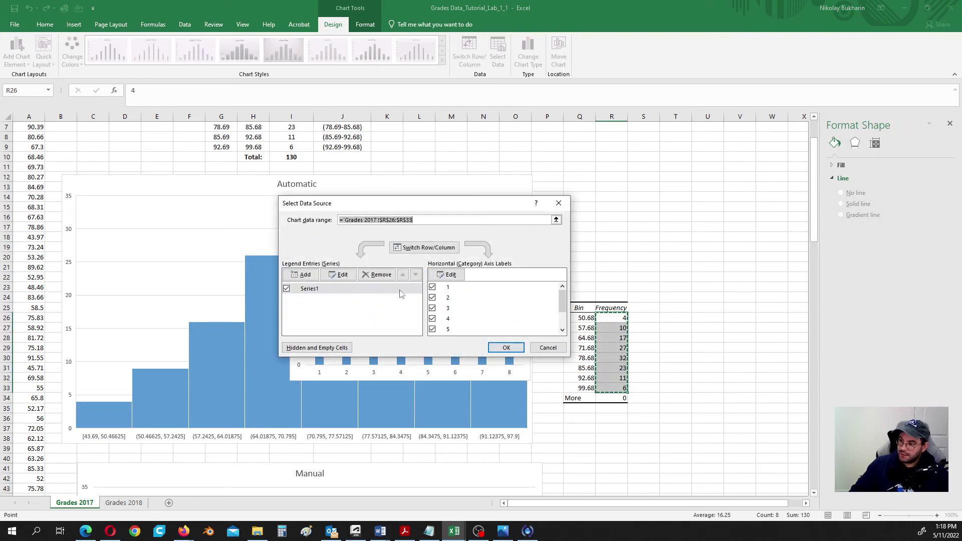
{"action": "left_click", "coordinate": [447, 274]}
{"action": "scroll", "coordinate": [264, 225], "scroll_direction": "up", "scroll_amount": 2}
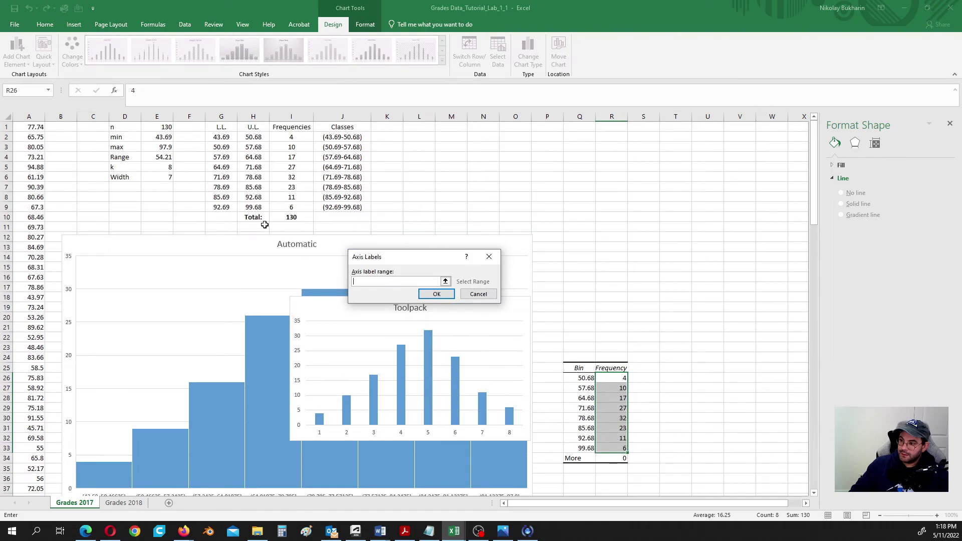
{"action": "left_click_drag", "start_coordinate": [350, 137], "coordinate": [351, 208]}
{"action": "left_click", "coordinate": [437, 295]}
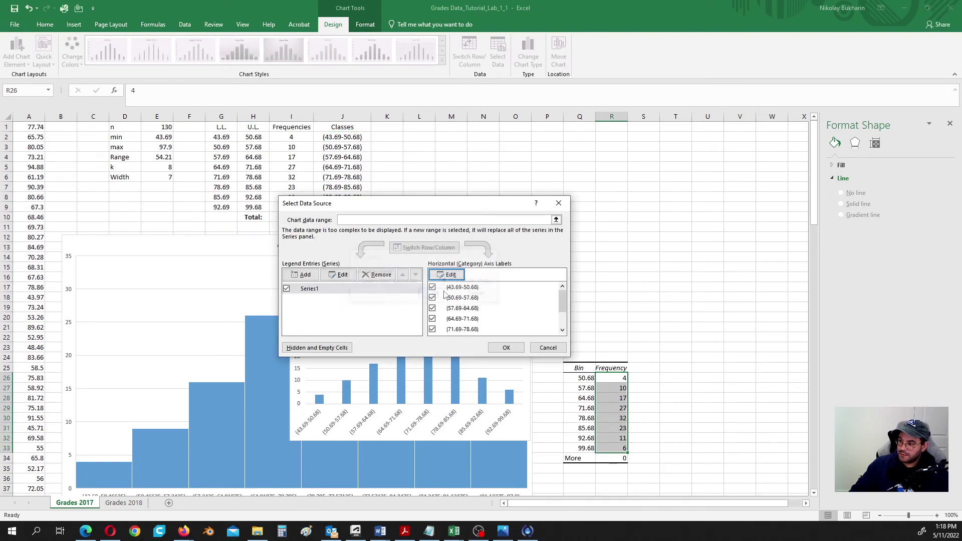
{"action": "left_click", "coordinate": [503, 347]}
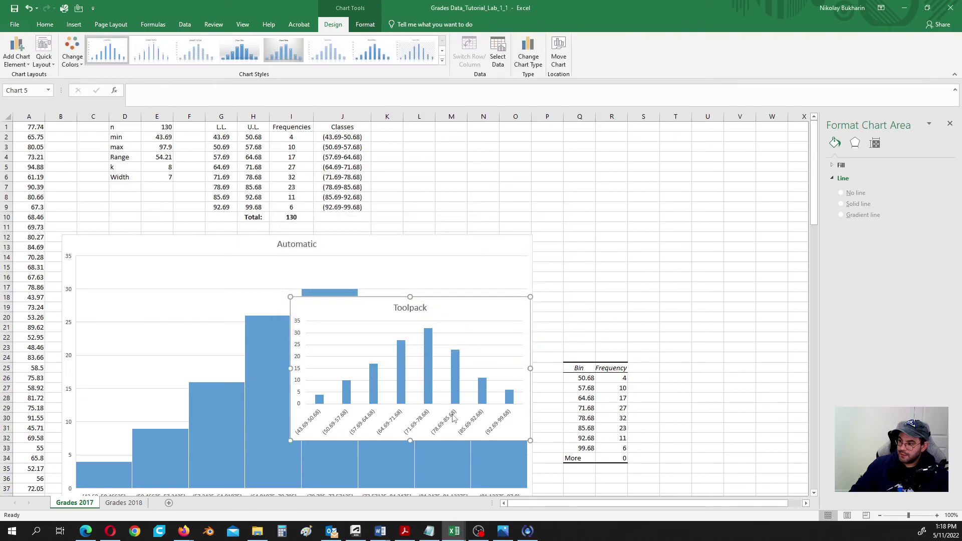
- Set the gap width of the Toolpack chart's columns to 0%
{"action": "left_click", "coordinate": [427, 356]}
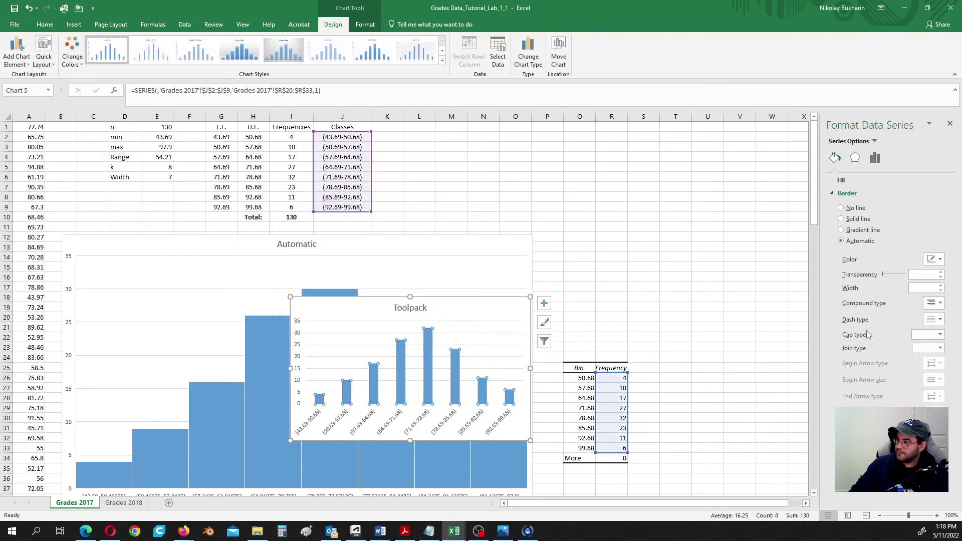
{"action": "left_click", "coordinate": [875, 158]}
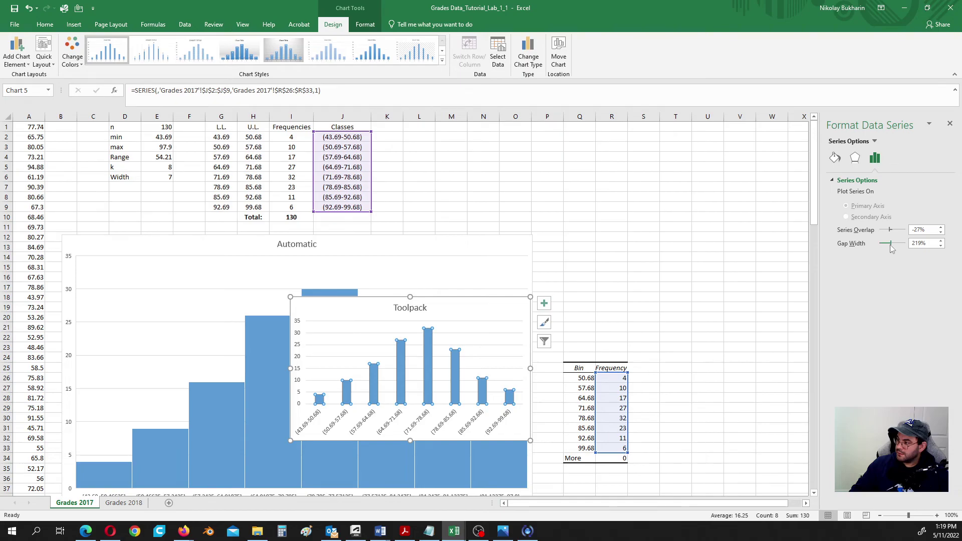
{"action": "left_click_drag", "start_coordinate": [890, 245], "coordinate": [877, 246]}
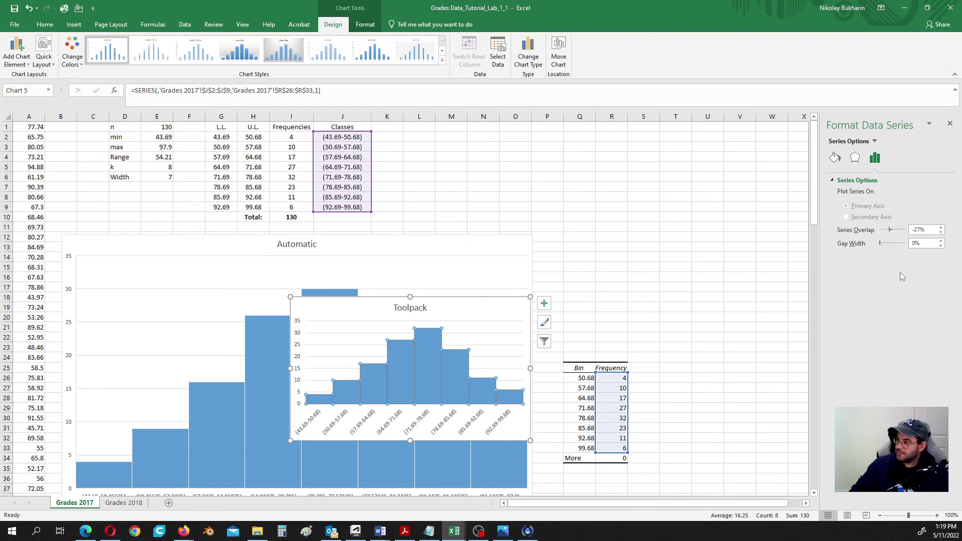
- Give the Toolpack chart's columns a solid black border with 4% transparency and close the formatting pane
{"action": "left_click", "coordinate": [836, 159]}
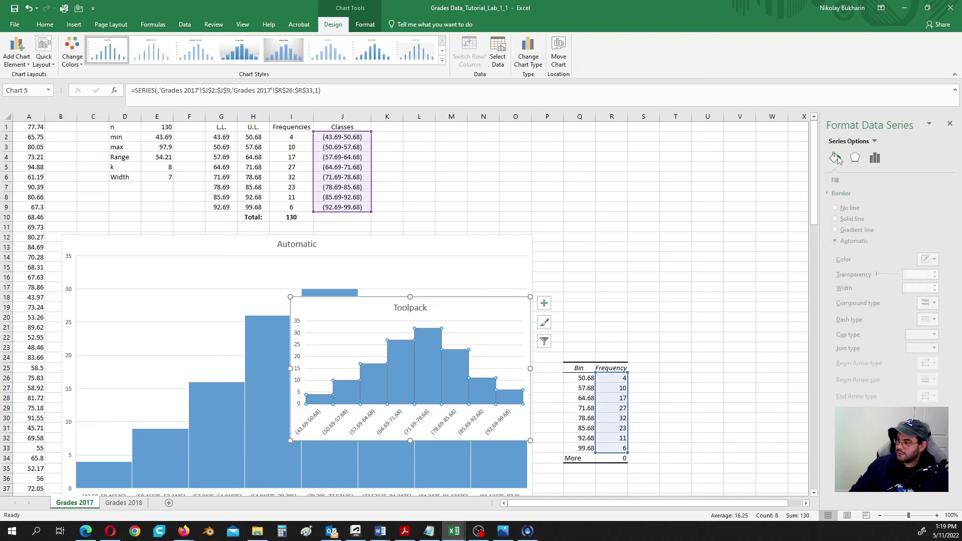
{"action": "left_click", "coordinate": [941, 260]}
{"action": "left_click", "coordinate": [887, 282]}
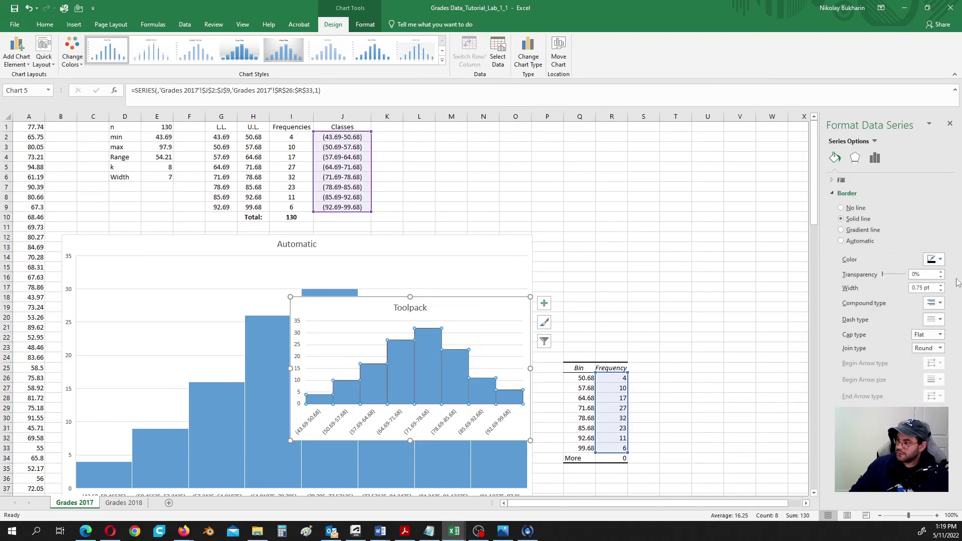
{"action": "left_click", "coordinate": [941, 272]}
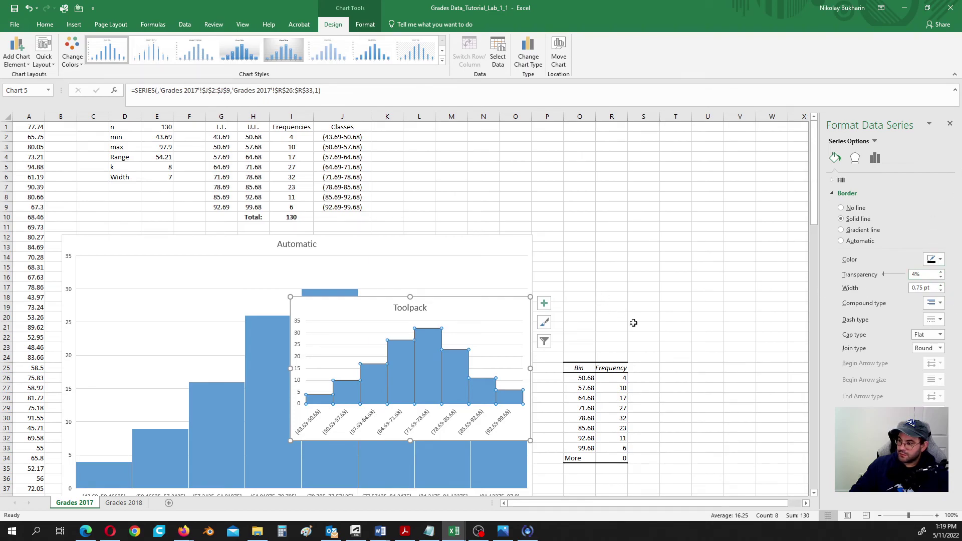
{"action": "left_click", "coordinate": [644, 268]}
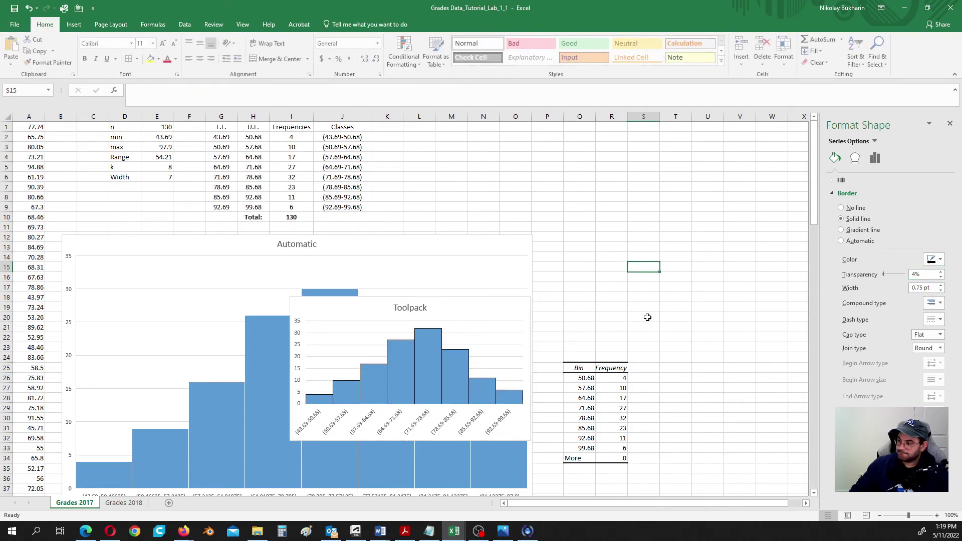
{"action": "left_click", "coordinate": [949, 123]}
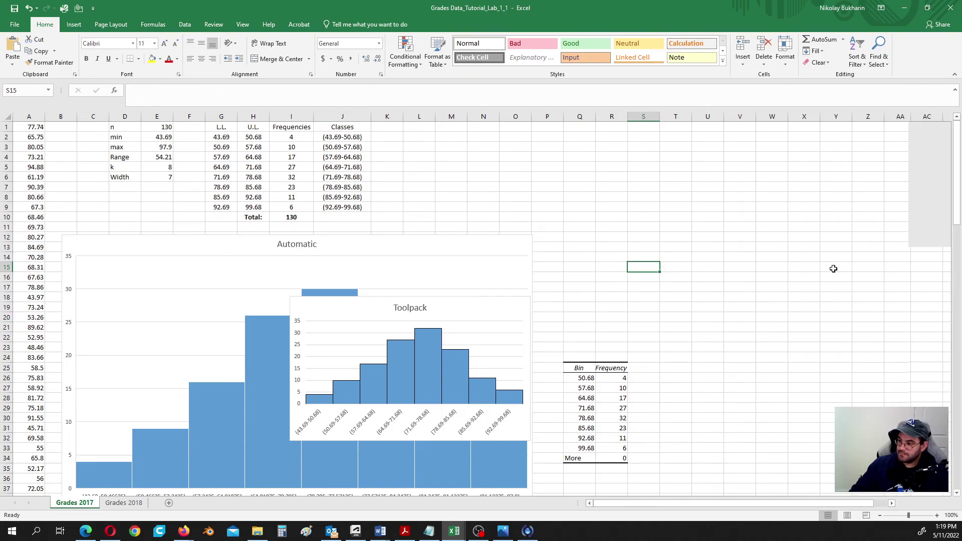
- Move the Toolpack chart off the Automatic histogram to the empty cells beside the Manual chart, below the Bin and Frequency table
{"action": "scroll", "coordinate": [830, 266], "scroll_direction": "down", "scroll_amount": 4}
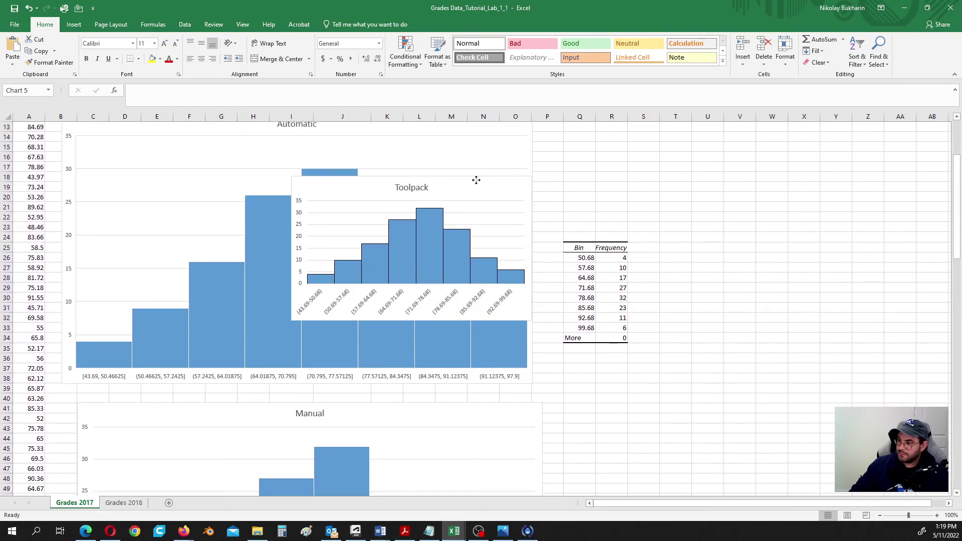
{"action": "left_click_drag", "start_coordinate": [477, 181], "coordinate": [767, 337]}
{"action": "scroll", "coordinate": [767, 339], "scroll_direction": "down", "scroll_amount": 2}
{"action": "scroll", "coordinate": [767, 339], "scroll_direction": "down", "scroll_amount": 4}
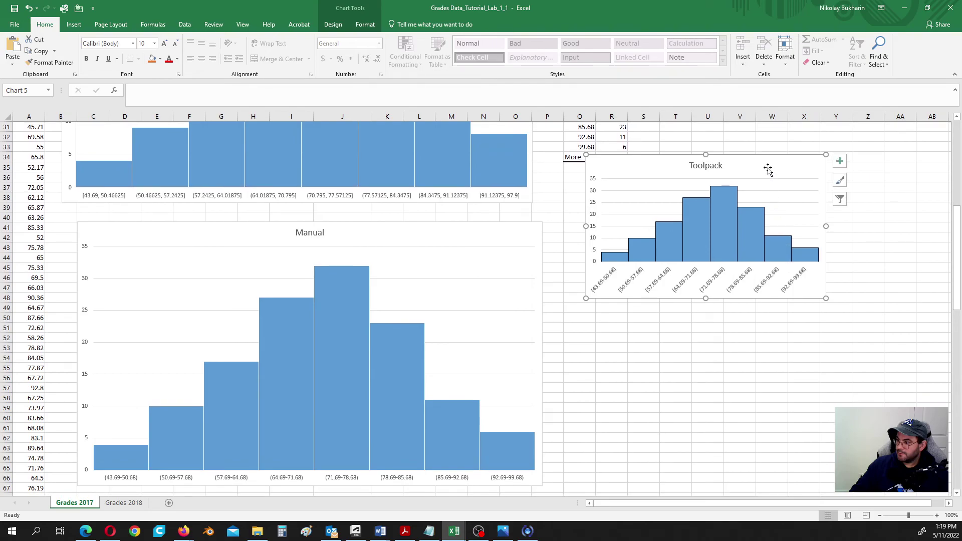
{"action": "left_click_drag", "start_coordinate": [767, 165], "coordinate": [767, 238]}
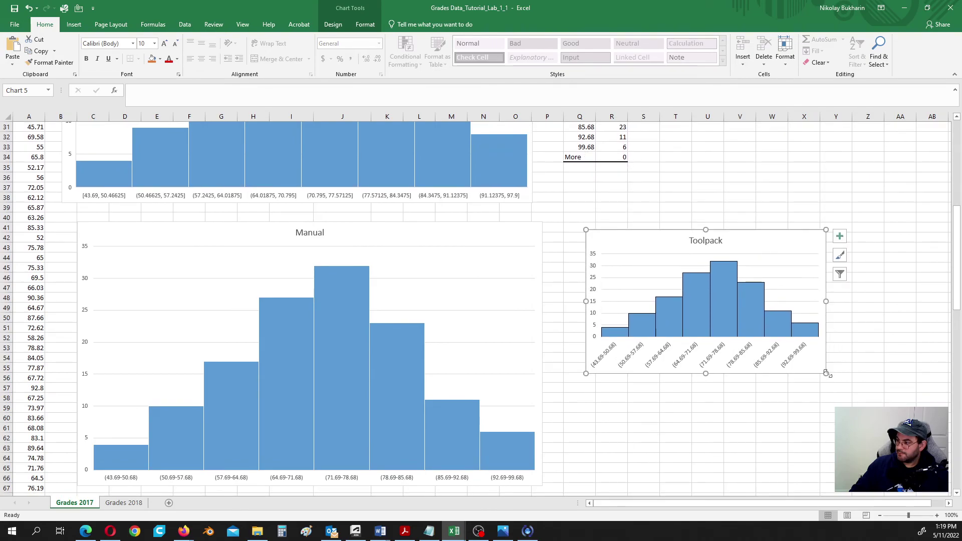
- Enlarge the Toolpack chart and place it beside the Bin and Frequency table, spanning about columns S to AB from row 23 to row 43
{"action": "left_click_drag", "start_coordinate": [826, 374], "coordinate": [892, 435]}
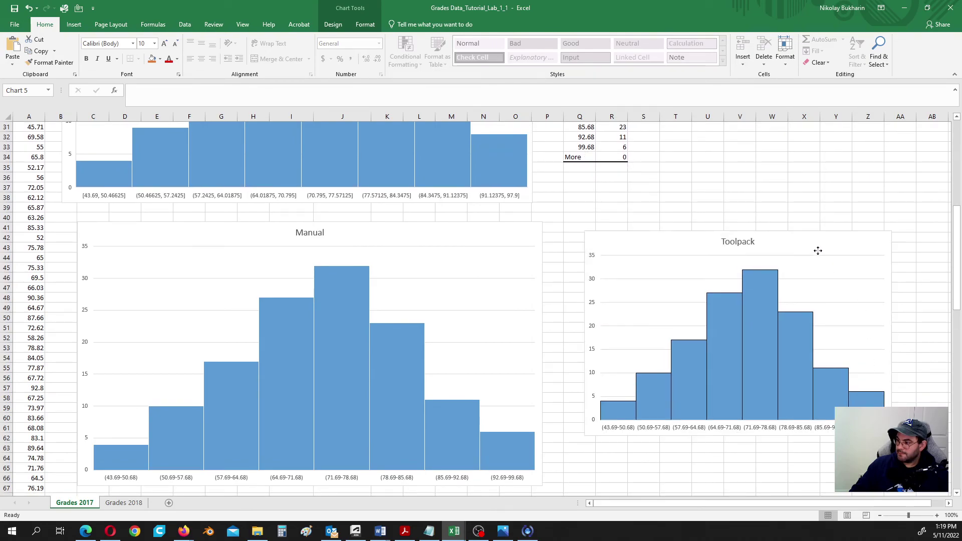
{"action": "left_click_drag", "start_coordinate": [818, 251], "coordinate": [801, 280]}
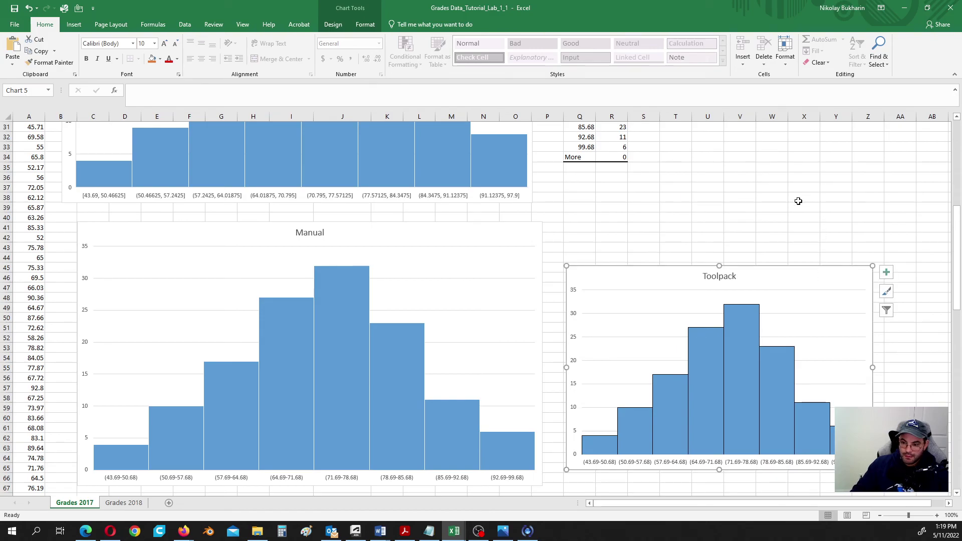
{"action": "scroll", "coordinate": [849, 295], "scroll_direction": "up", "scroll_amount": 2}
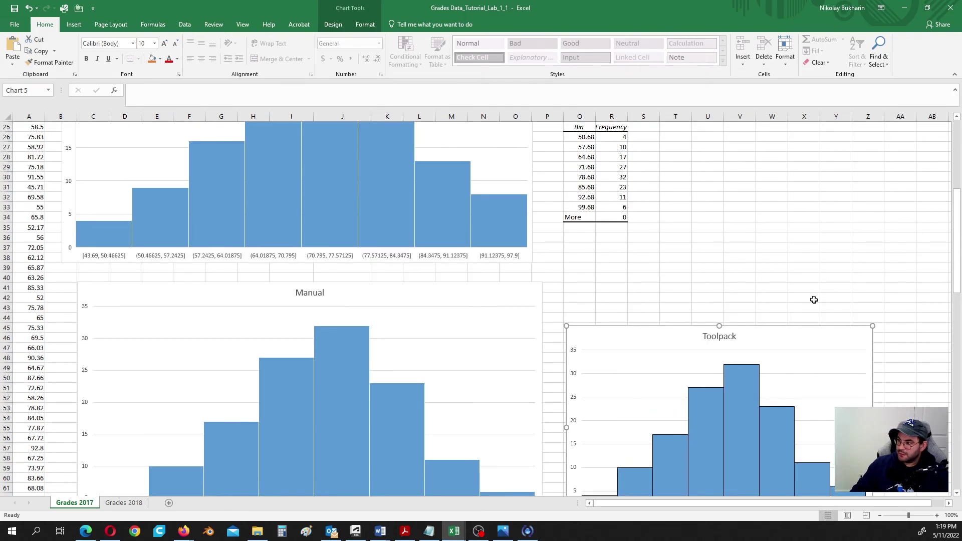
{"action": "left_click_drag", "start_coordinate": [788, 332], "coordinate": [850, 180]}
{"action": "scroll", "coordinate": [858, 168], "scroll_direction": "up", "scroll_amount": 1}
{"action": "scroll", "coordinate": [850, 180], "scroll_direction": "up", "scroll_amount": 3}
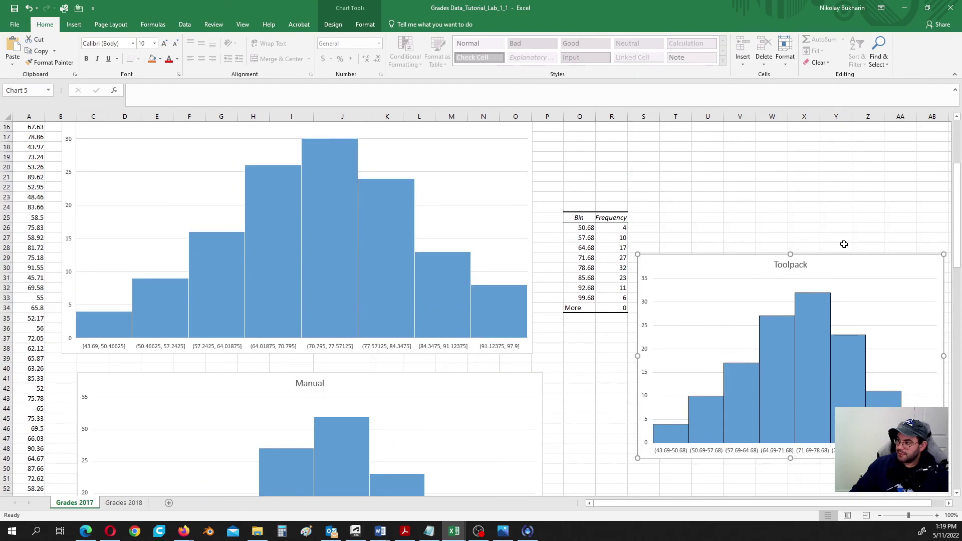
{"action": "left_click_drag", "start_coordinate": [847, 263], "coordinate": [848, 201]}
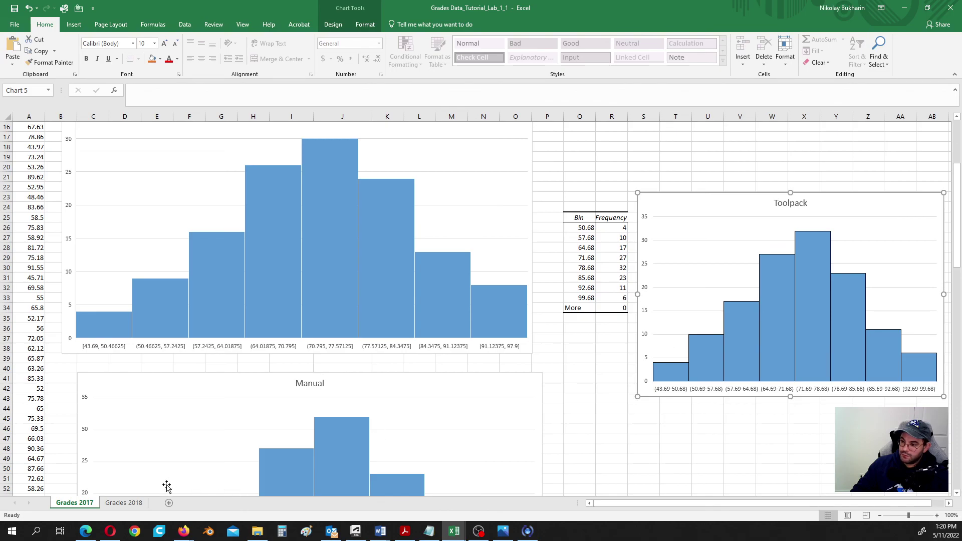
- View the grade data on the Grades 2018 sheet alongside the histograms on Grades 2017, ending on the Grades 2017 sheet
{"action": "left_click", "coordinate": [134, 502]}
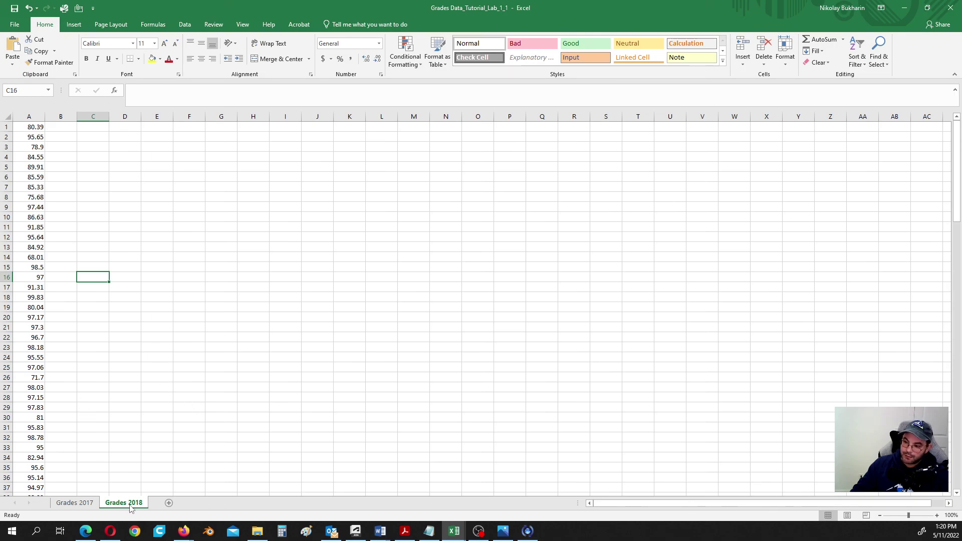
{"action": "left_click", "coordinate": [75, 503]}
{"action": "left_click", "coordinate": [123, 503]}
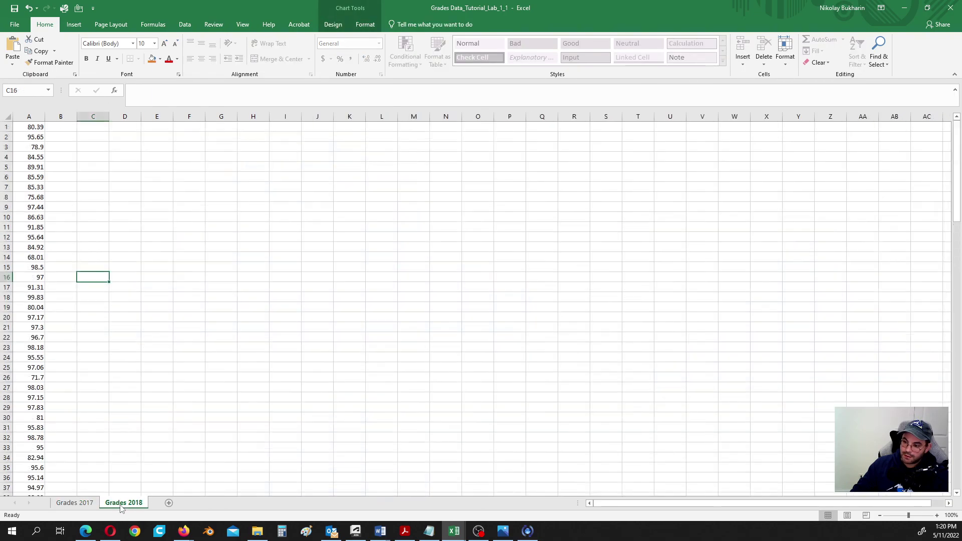
{"action": "left_click", "coordinate": [74, 503]}
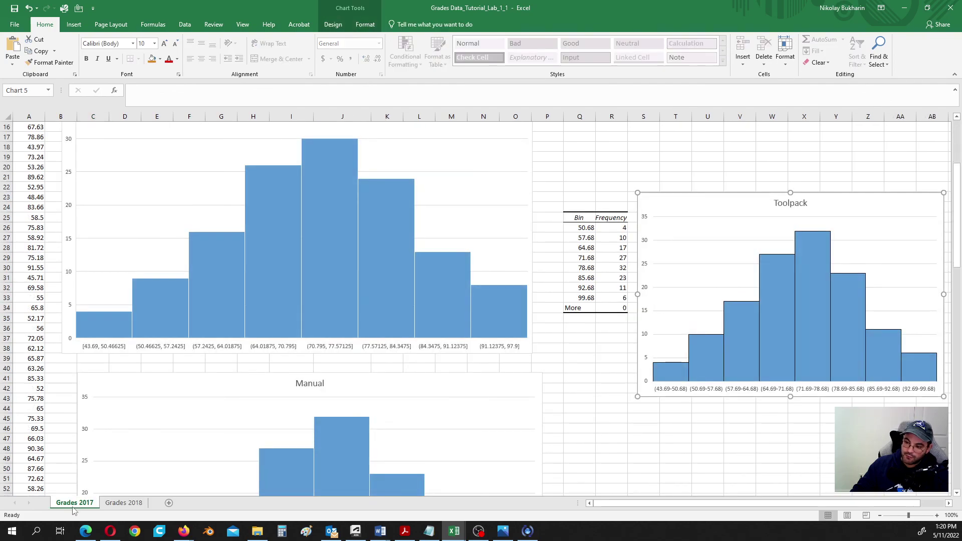
{"action": "left_click", "coordinate": [134, 508]}
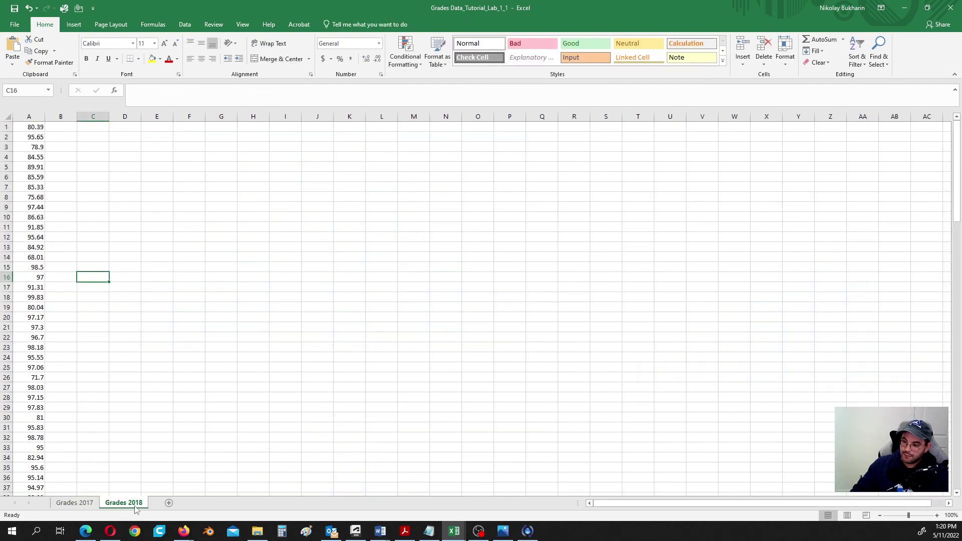
{"action": "left_click", "coordinate": [80, 503]}
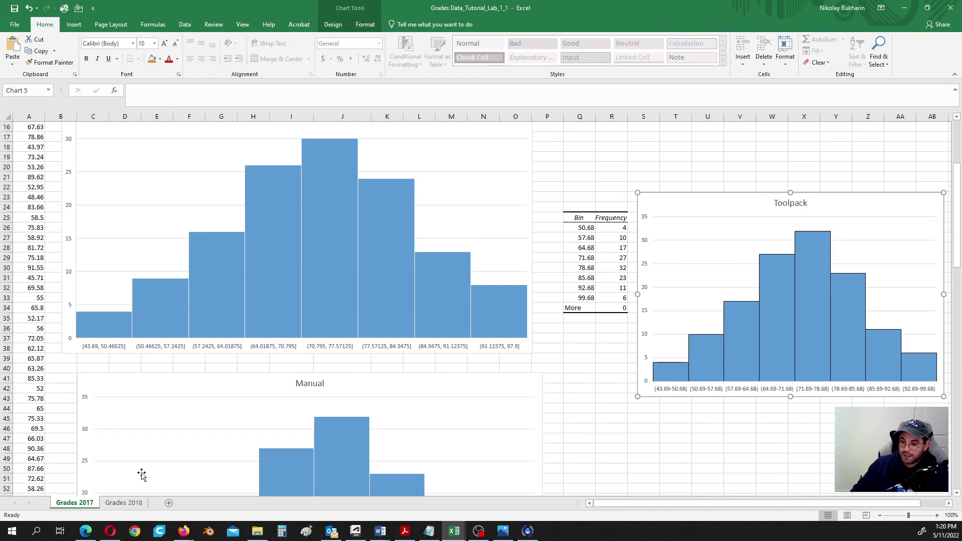